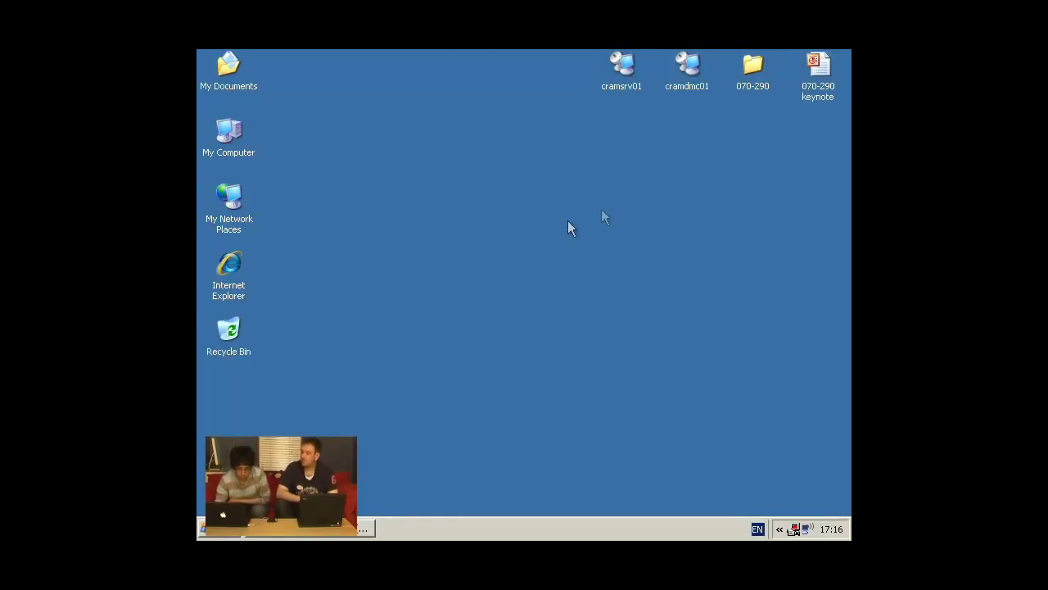
# Open Computer Management for this computer, maximize its window, and widen the console tree pane
pyautogui.press('super')
pyautogui.press('Escape')
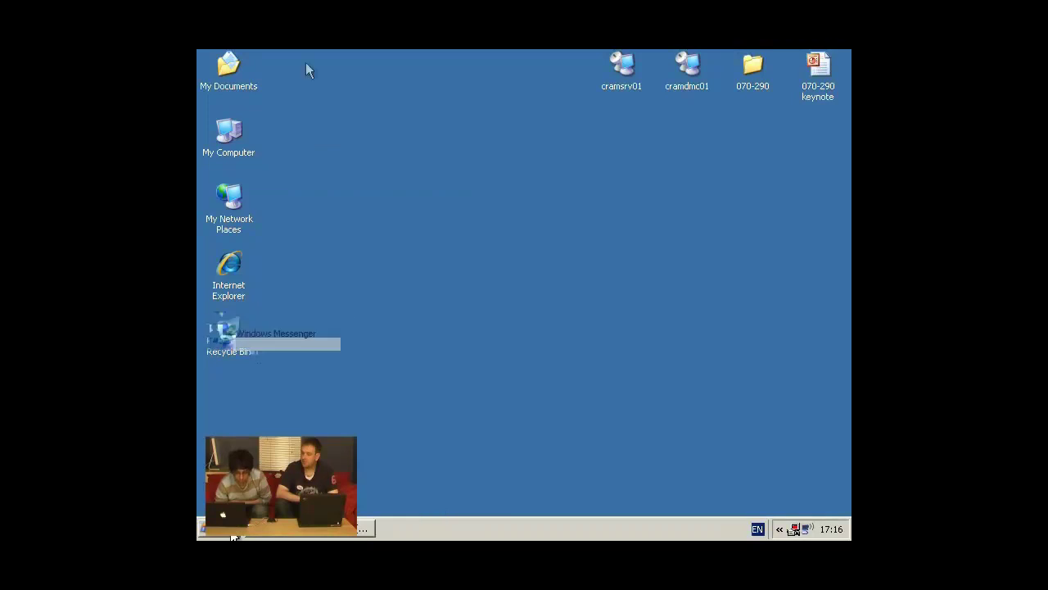
pyautogui.click(222, 134)
pyautogui.rightClick(224, 139)
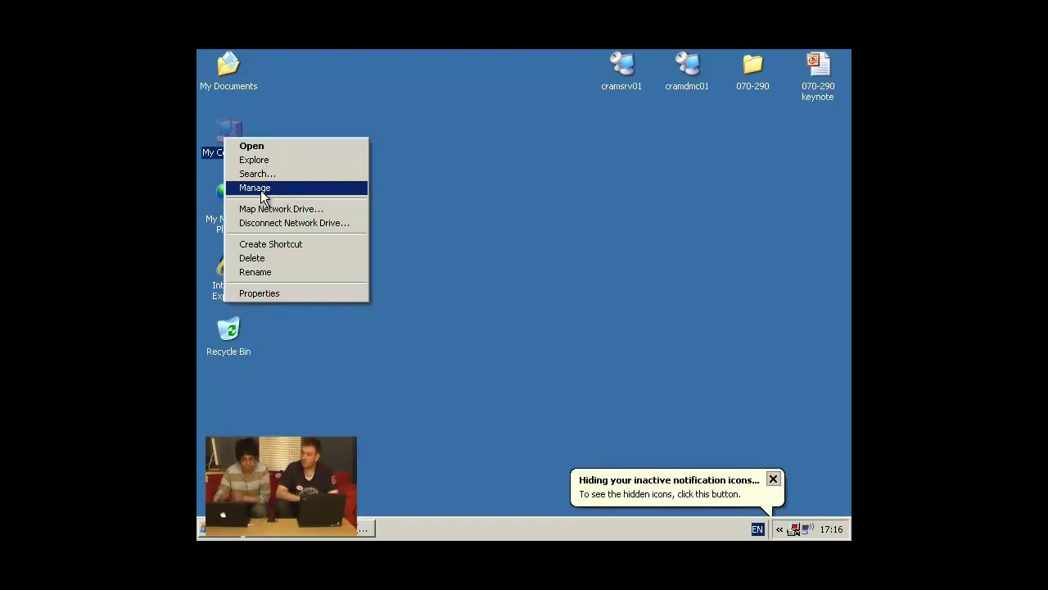
pyautogui.click(262, 190)
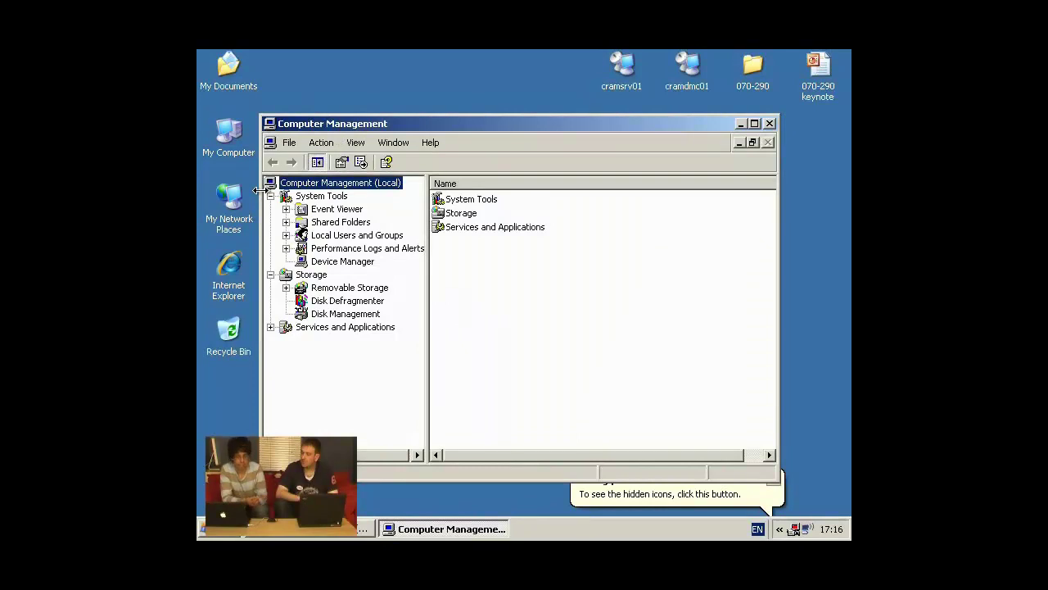
pyautogui.doubleClick(338, 123)
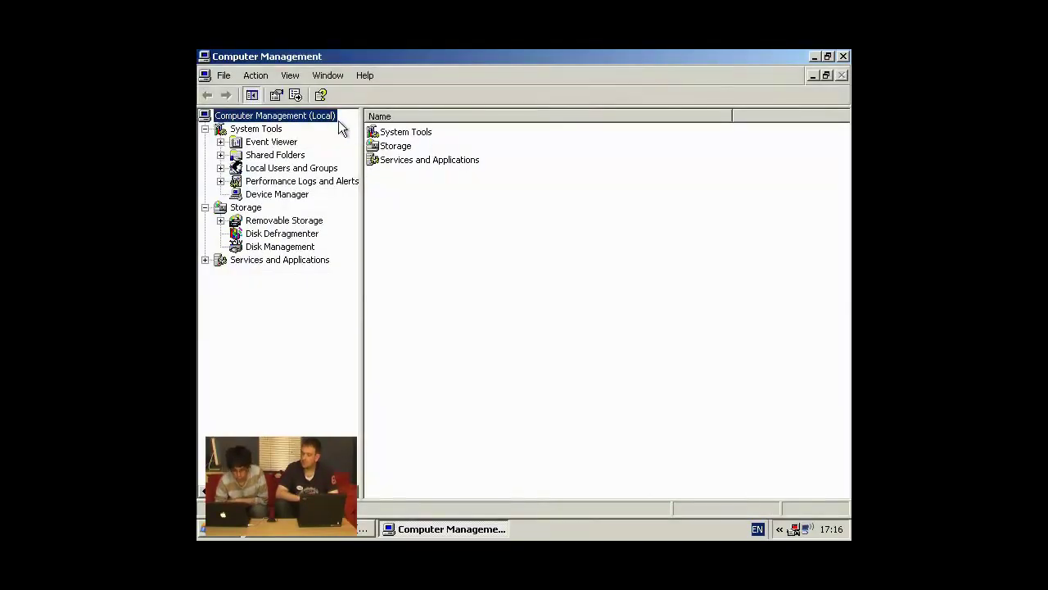
pyautogui.moveTo(361, 174); pyautogui.dragTo(431, 182)
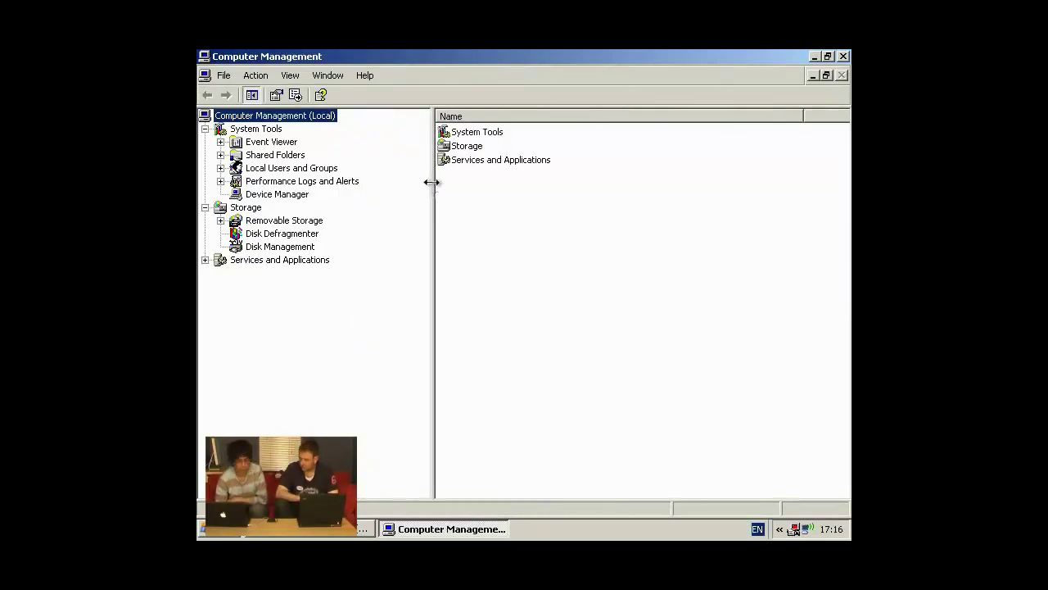
# Expand Event Viewer and view the Application log, followed by the System log
pyautogui.doubleClick(287, 144)
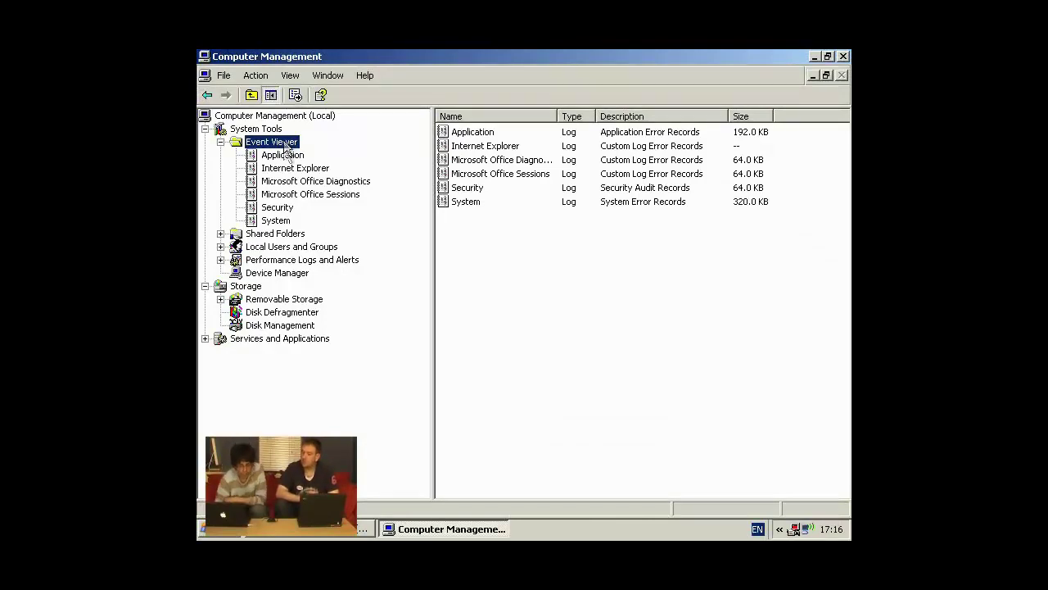
pyautogui.click(283, 157)
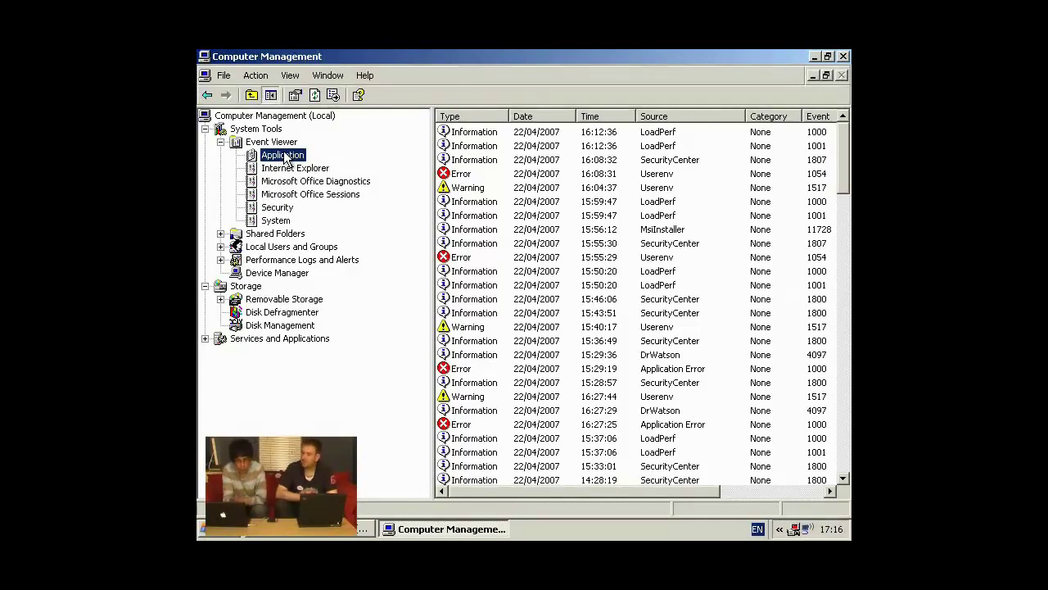
pyautogui.click(279, 219)
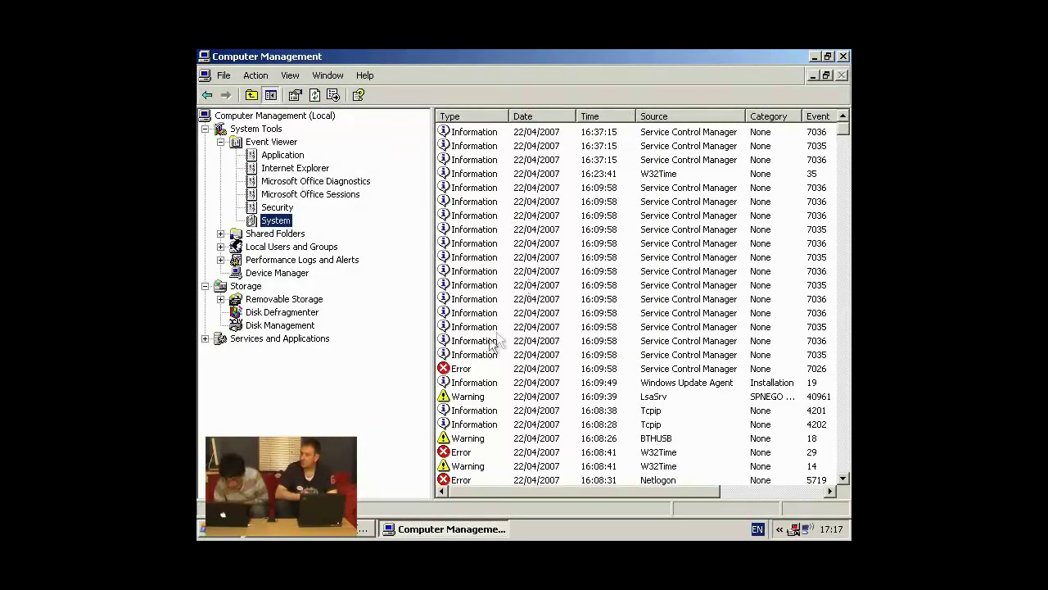
# Inspect the Service Control Manager error with event ID 7026, highlight the driver name in its description, and close its properties
pyautogui.doubleClick(552, 371)
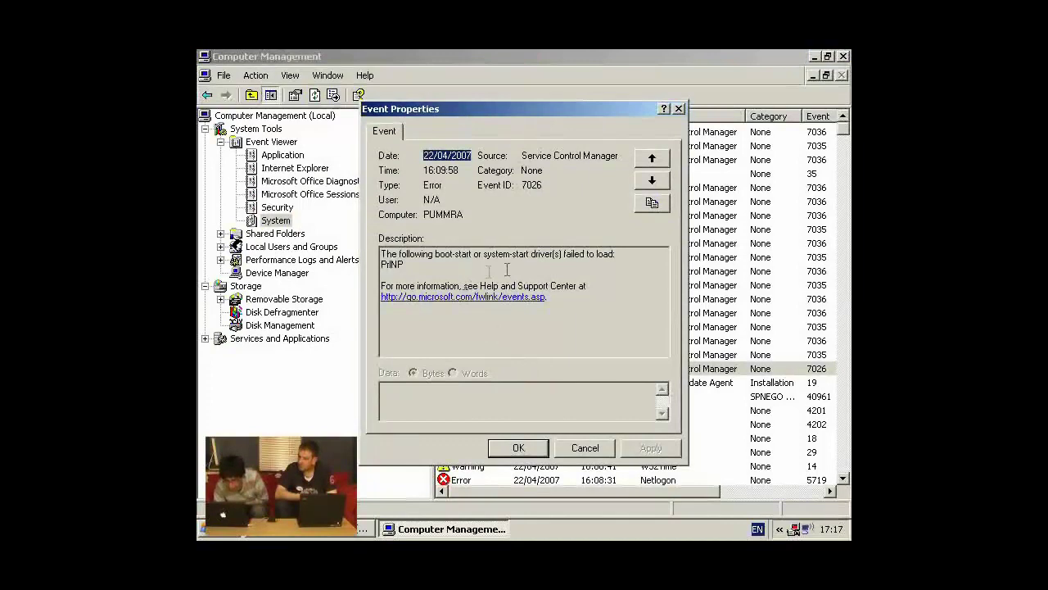
pyautogui.click(434, 273)
pyautogui.moveTo(406, 265); pyautogui.dragTo(365, 265)
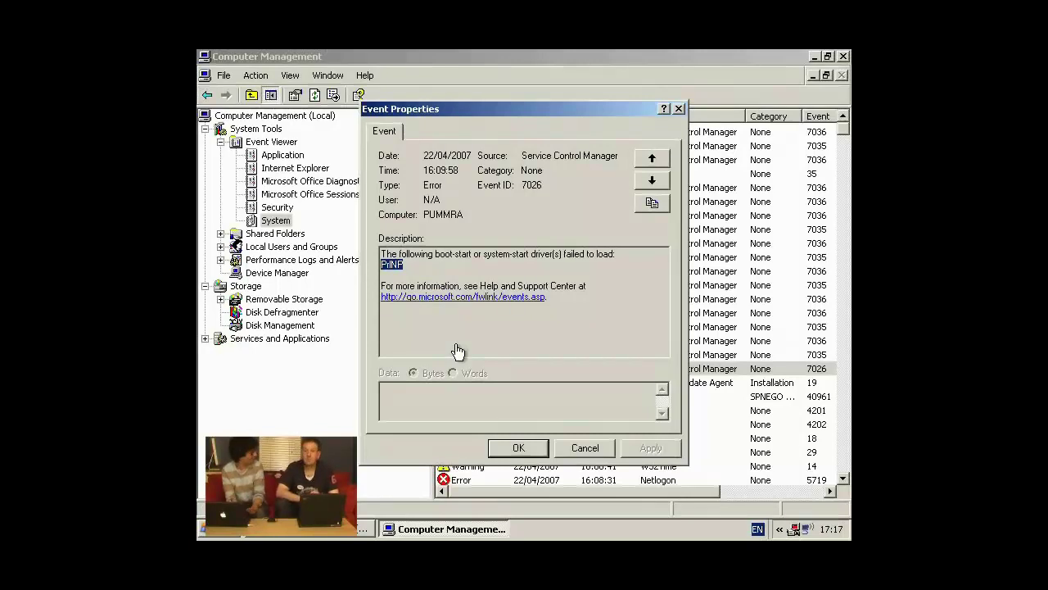
pyautogui.click(583, 446)
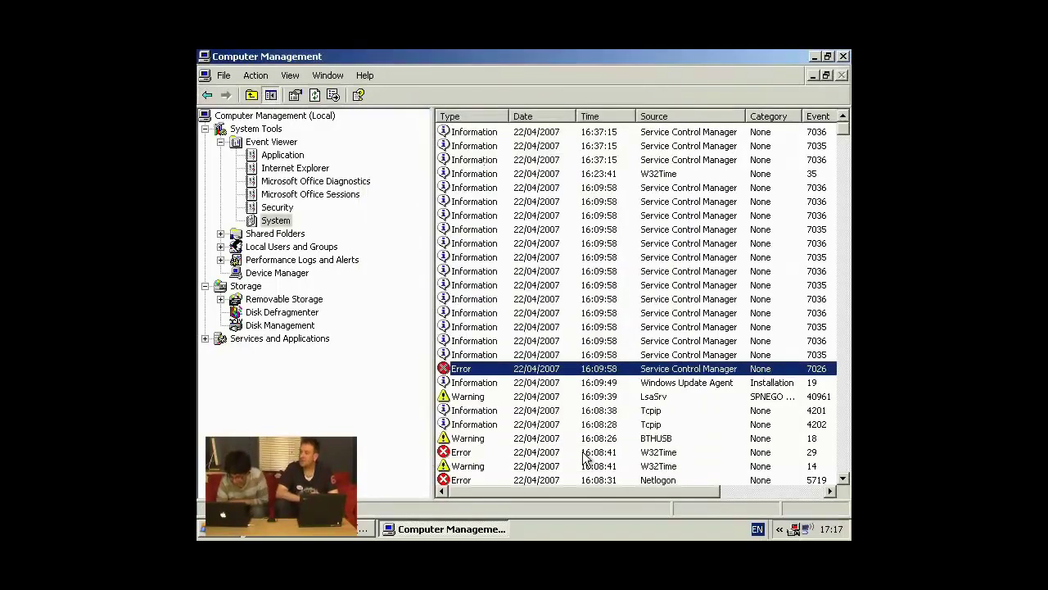
# Inspect the W32Time error at 16:08:41, look it up through its Help and Support link, and close the event's properties
pyautogui.doubleClick(459, 451)
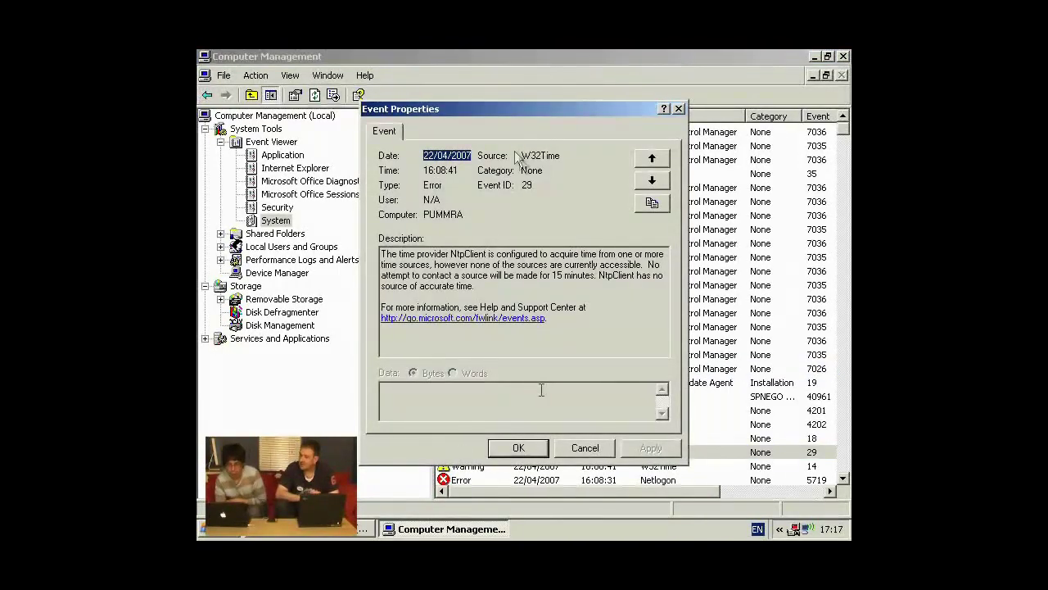
pyautogui.moveTo(506, 123); pyautogui.dragTo(391, 92)
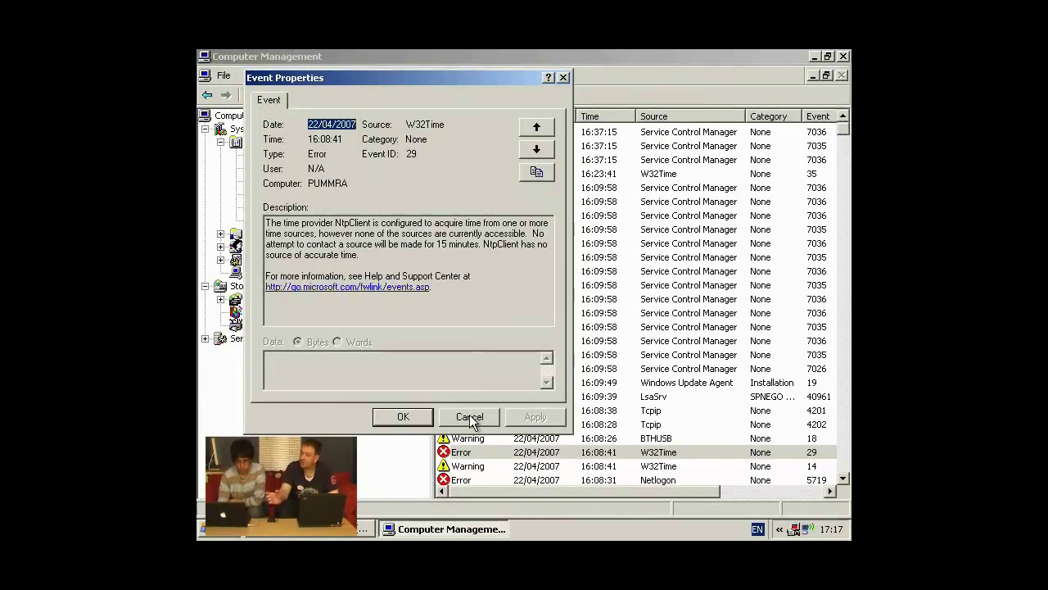
pyautogui.click(384, 287)
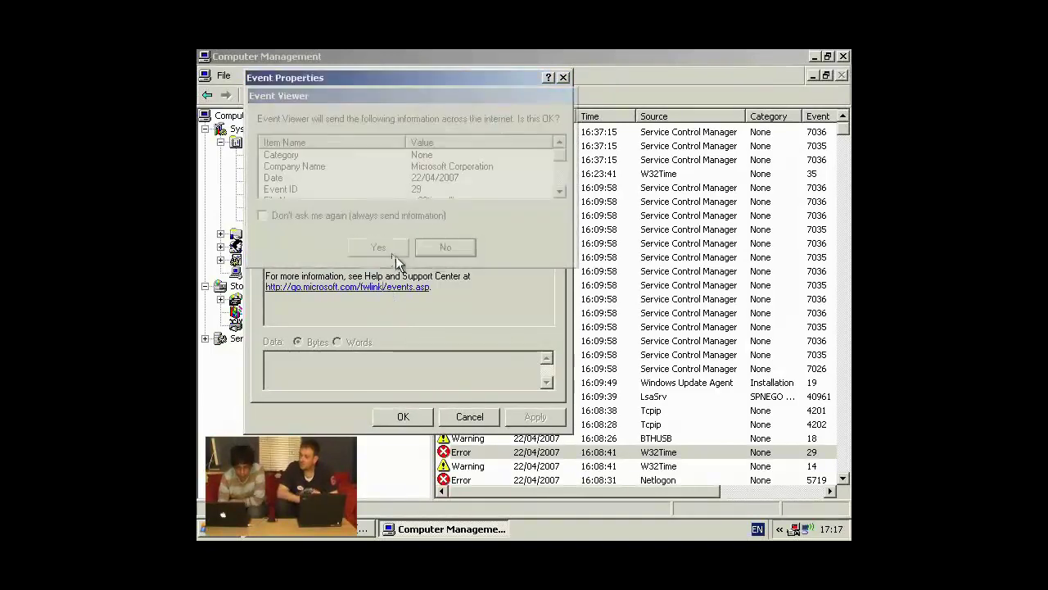
pyautogui.click(397, 252)
pyautogui.click(395, 288)
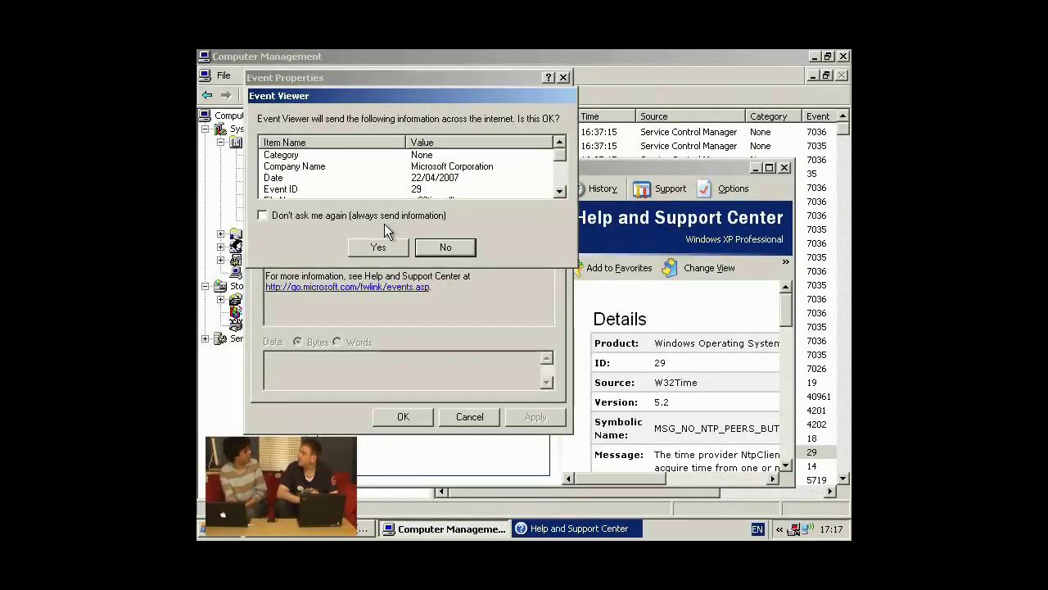
pyautogui.press('Tab')
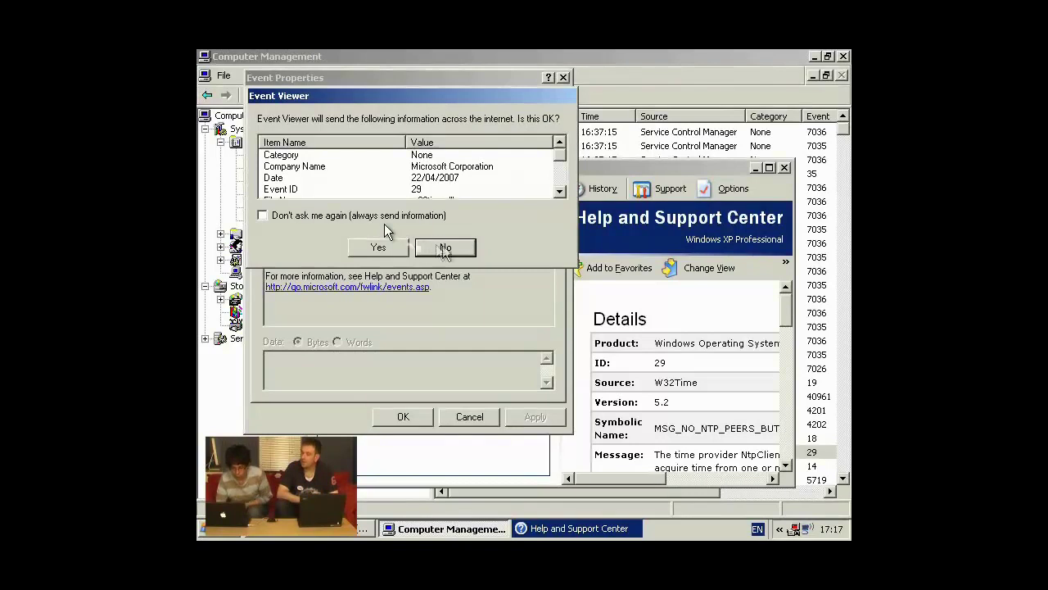
pyautogui.press('Return')
pyautogui.click(470, 417)
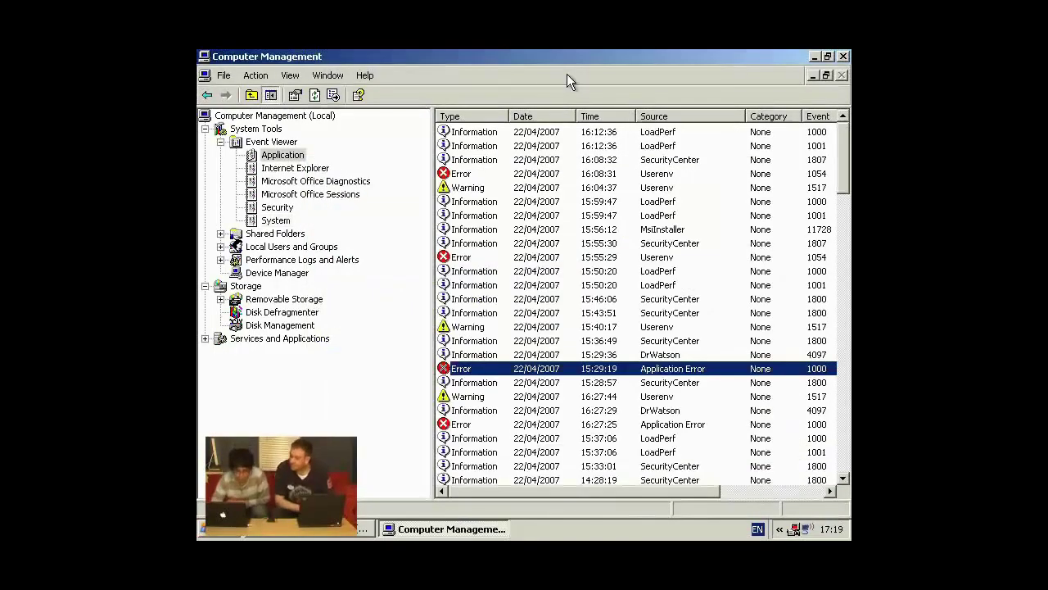
# In the Application log's properties, choose "Do not overwrite events (clear log manually)" and set the maximum log size to 320 KB
pyautogui.click(286, 150)
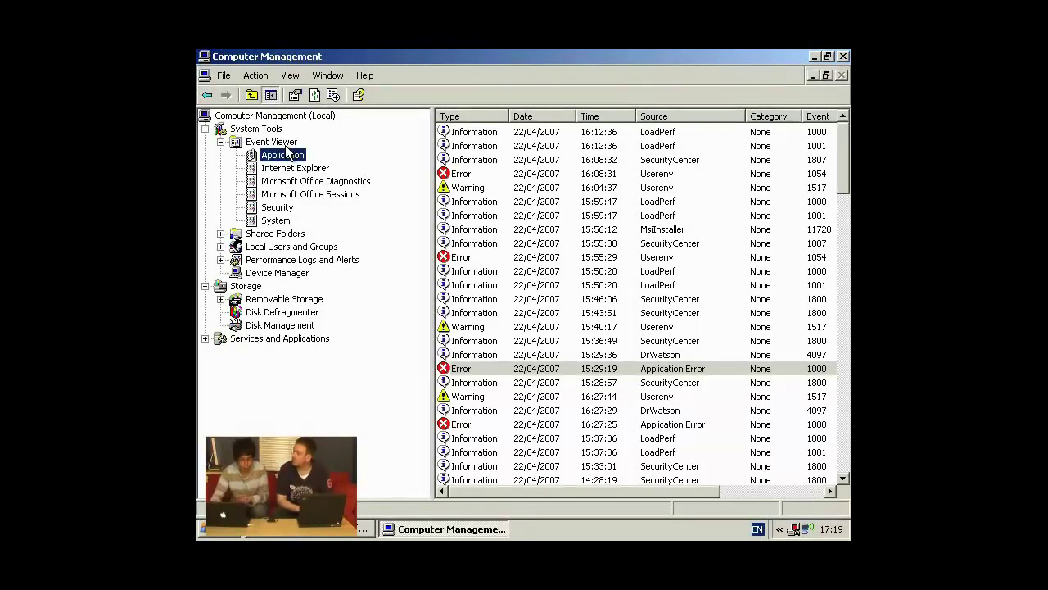
pyautogui.rightClick(287, 153)
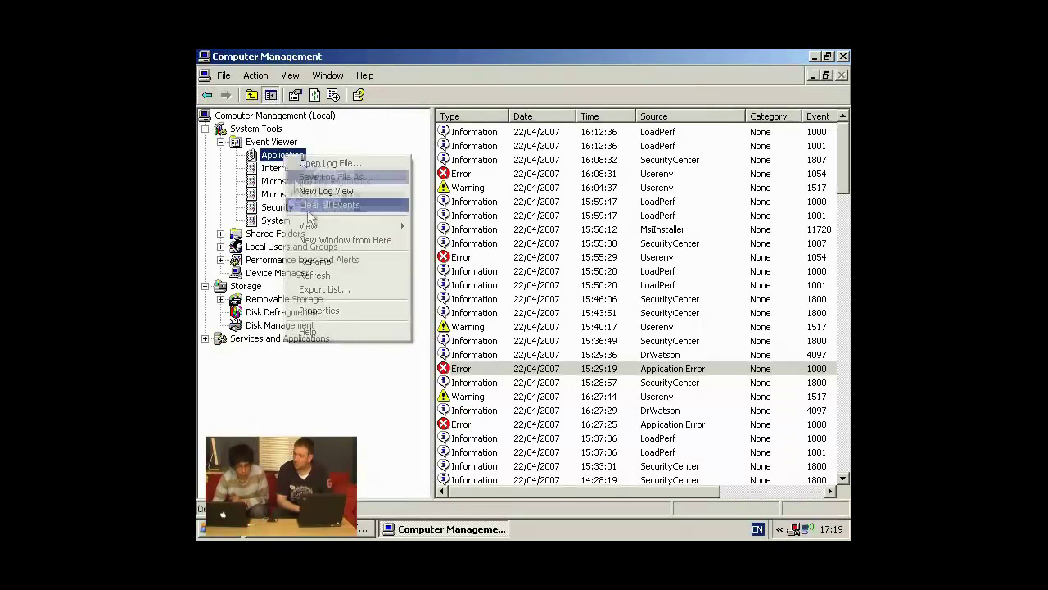
pyautogui.click(336, 309)
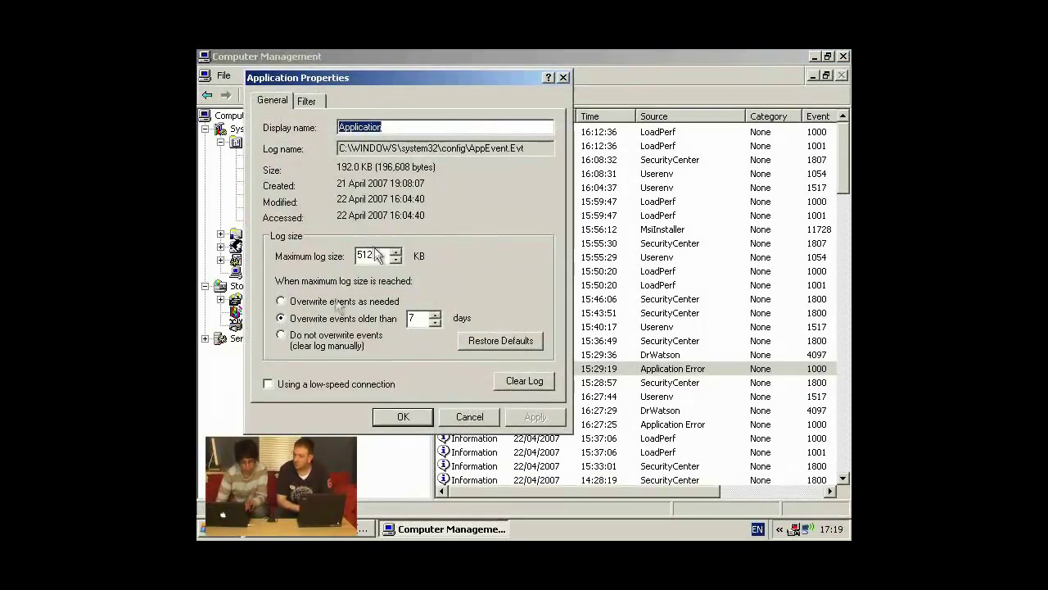
pyautogui.moveTo(377, 255); pyautogui.dragTo(307, 262)
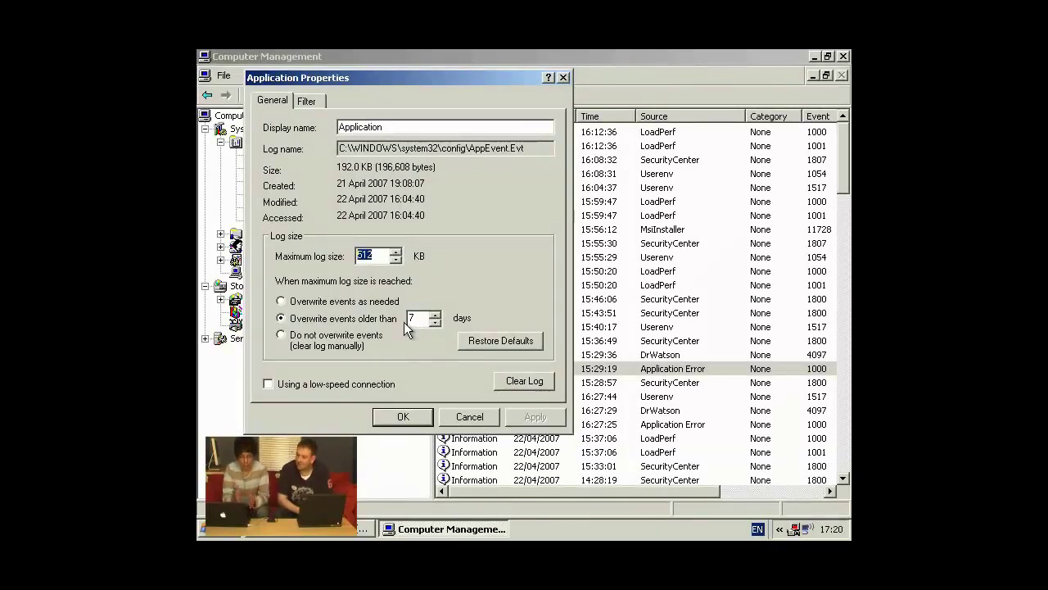
pyautogui.click(320, 301)
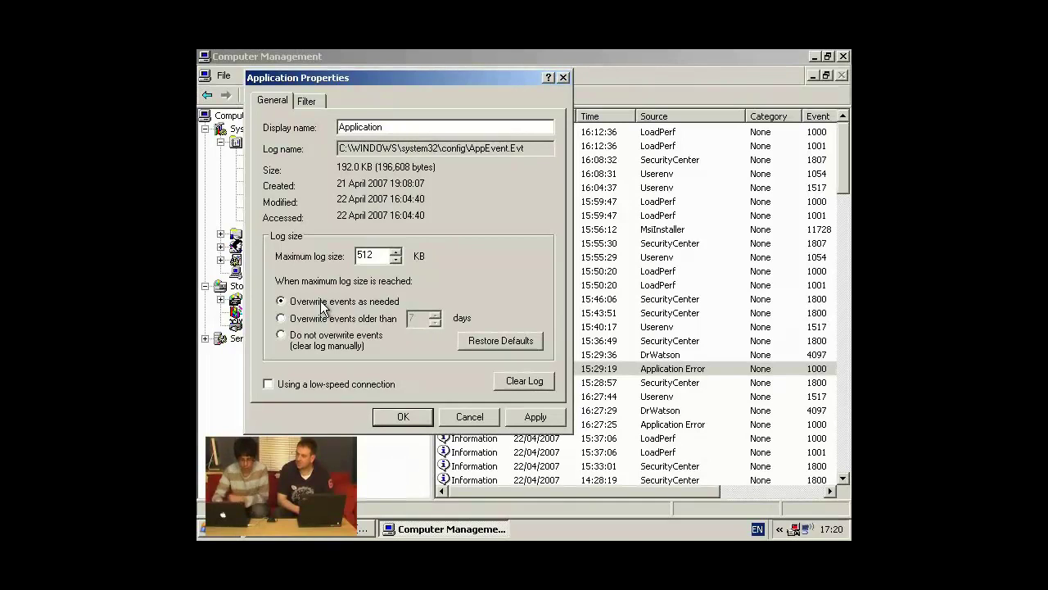
pyautogui.click(283, 335)
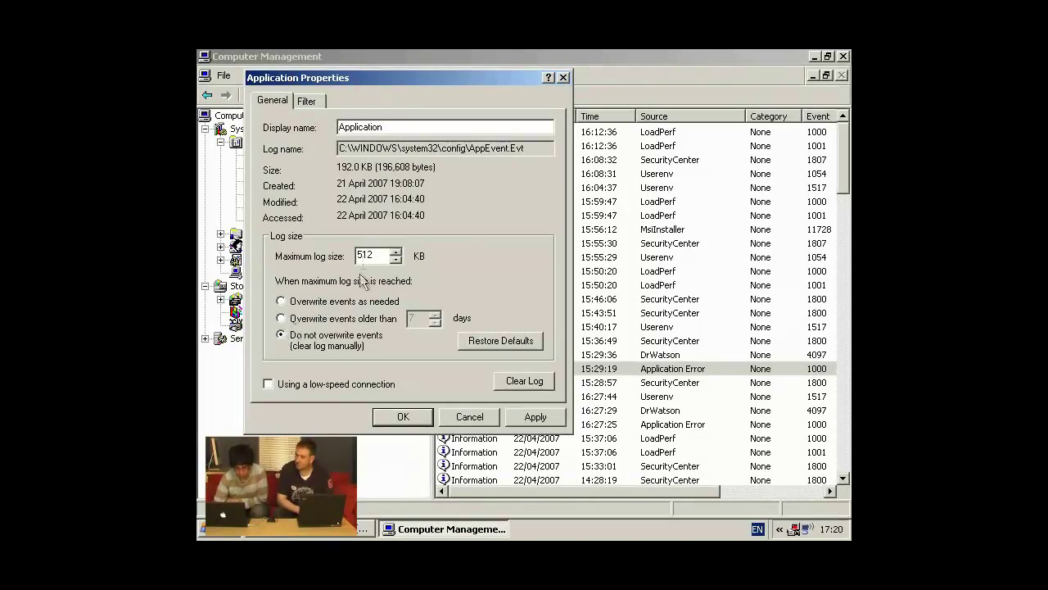
pyautogui.moveTo(376, 255); pyautogui.dragTo(294, 254)
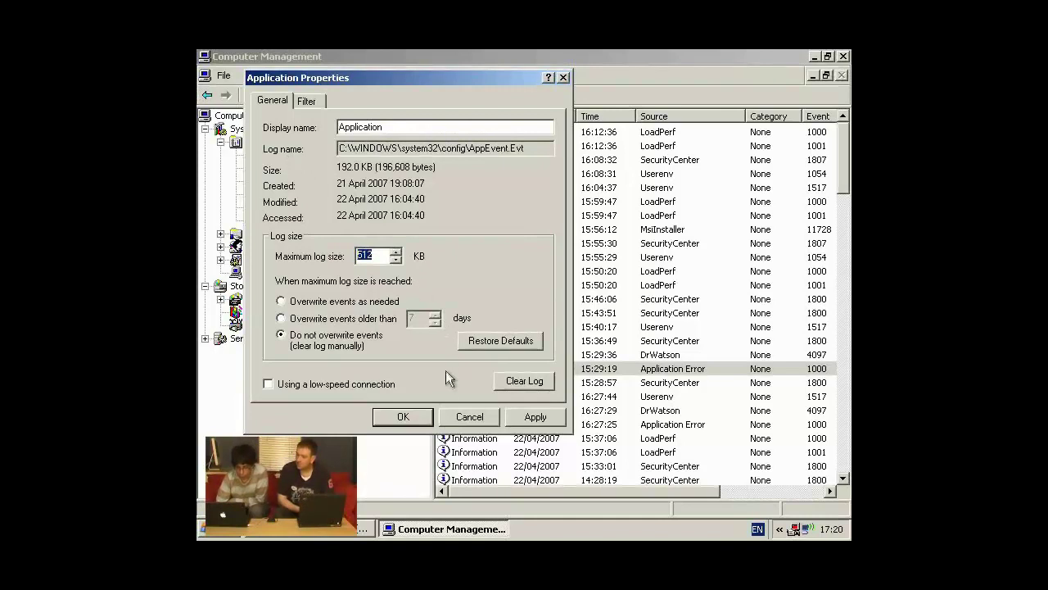
pyautogui.write('320')
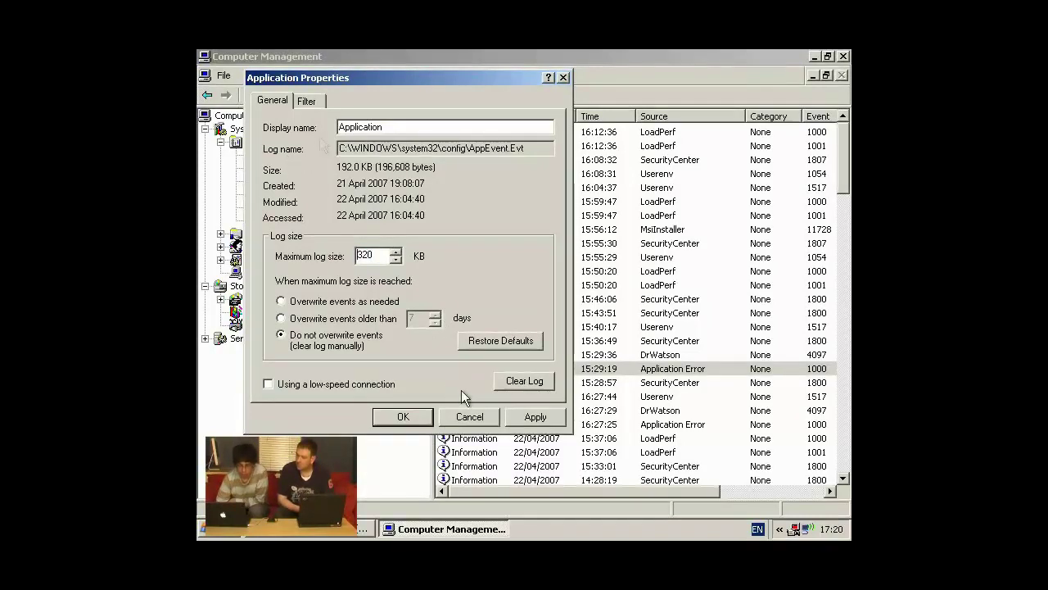
# Filter the Application log to exclude Information, Success audit and Failure audit events, and apply the log properties
pyautogui.click(307, 101)
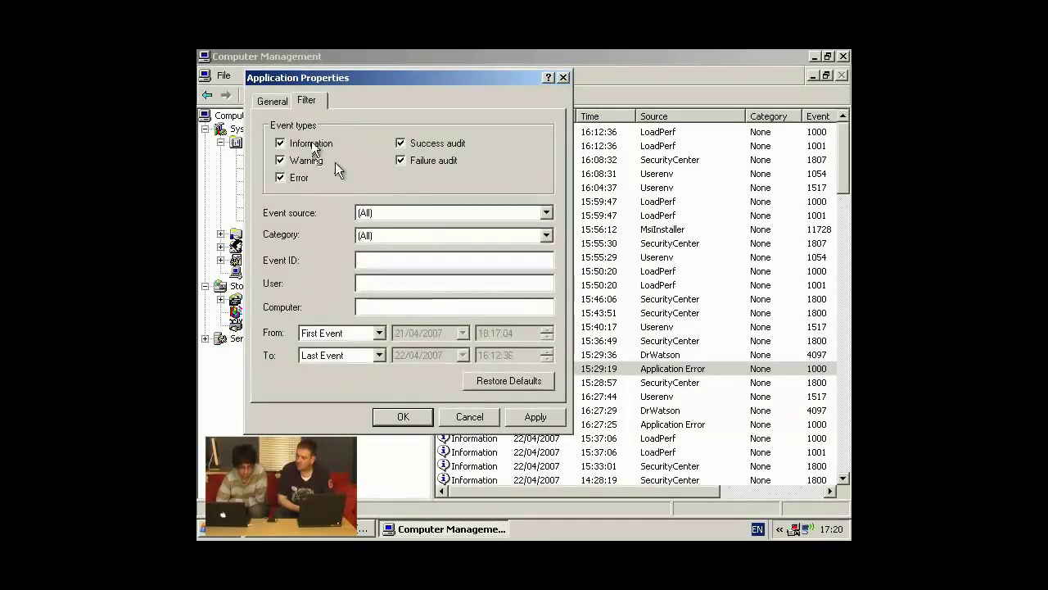
pyautogui.click(312, 145)
pyautogui.click(413, 146)
pyautogui.click(411, 163)
pyautogui.click(403, 417)
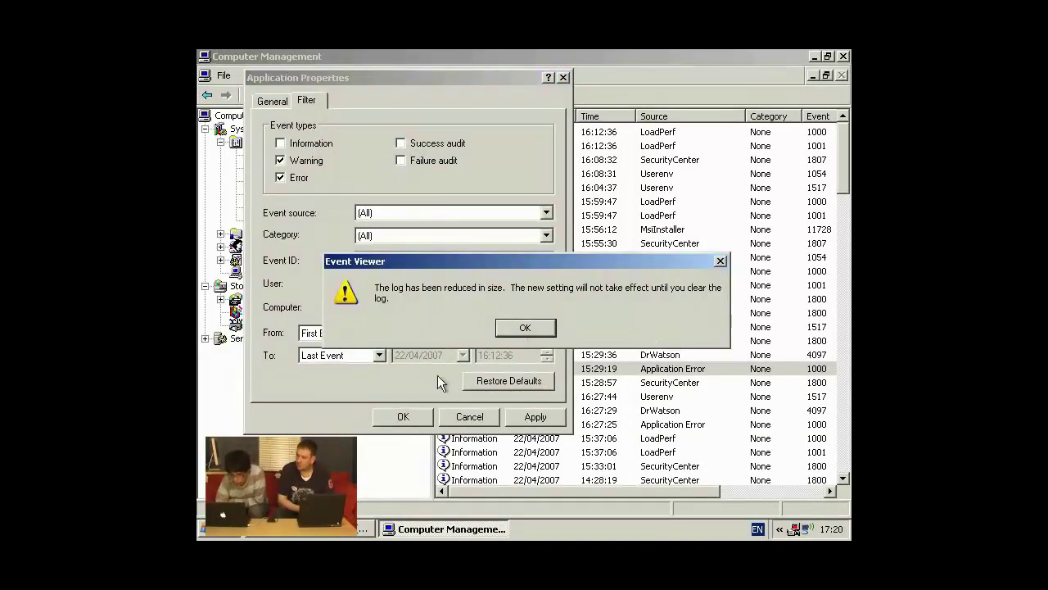
pyautogui.click(522, 329)
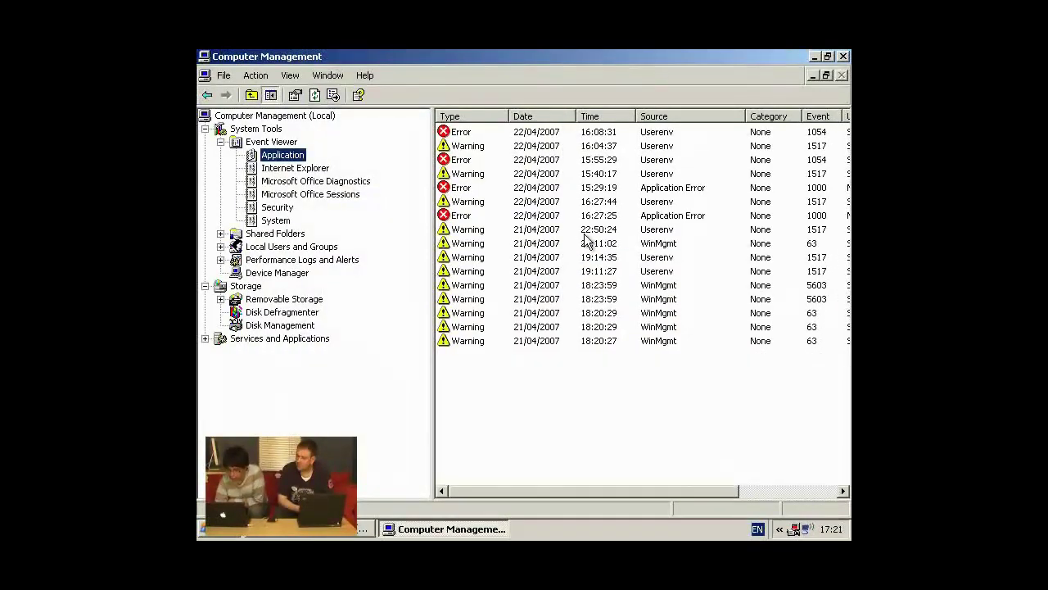
# Inspect the details of the Application Error event logged at 15:29:19 and close its properties
pyautogui.doubleClick(518, 188)
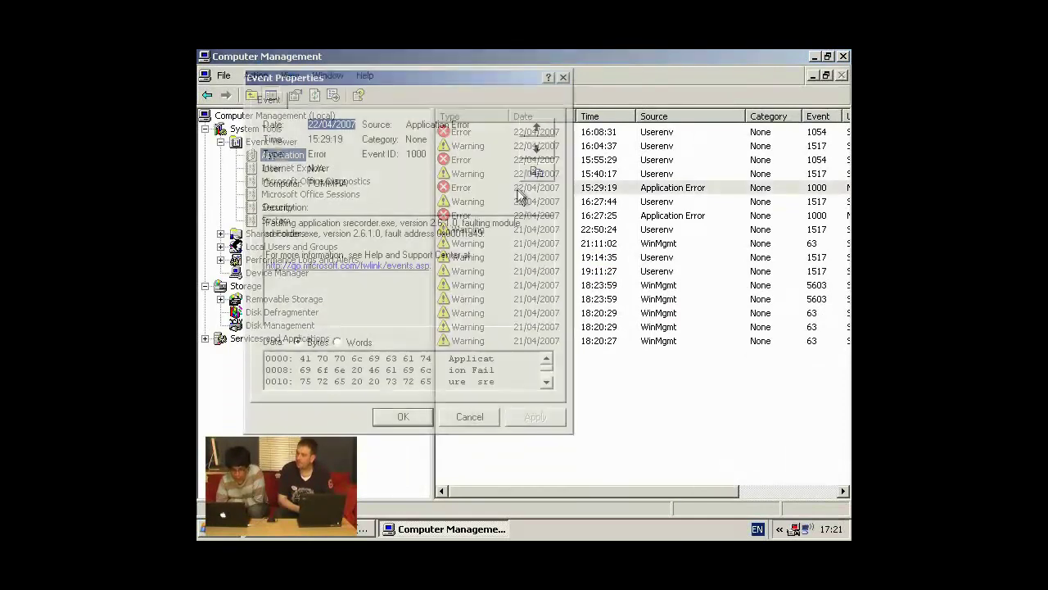
pyautogui.moveTo(439, 80); pyautogui.dragTo(468, 99)
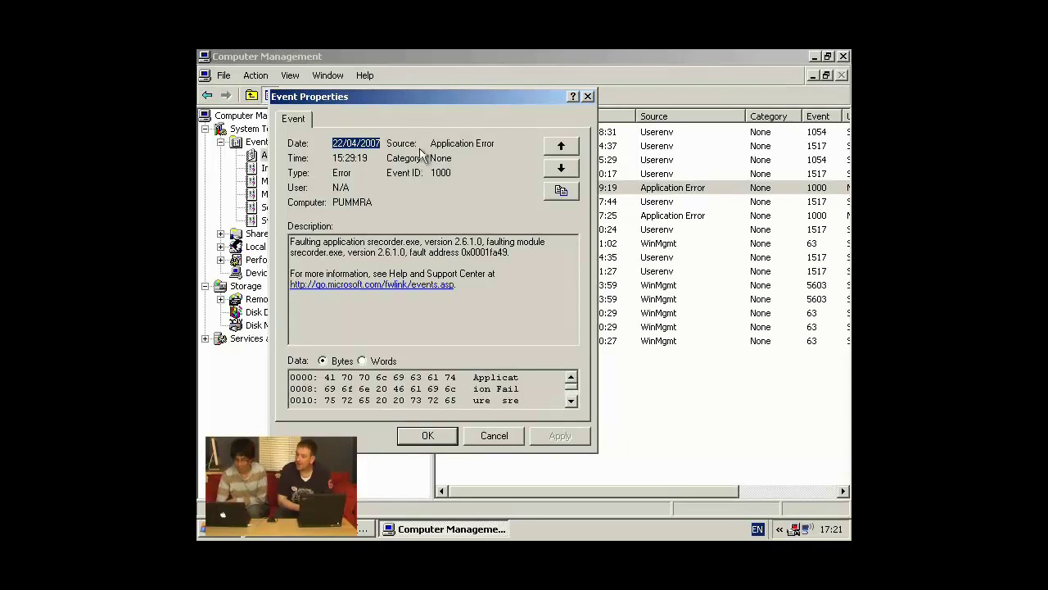
pyautogui.click(587, 97)
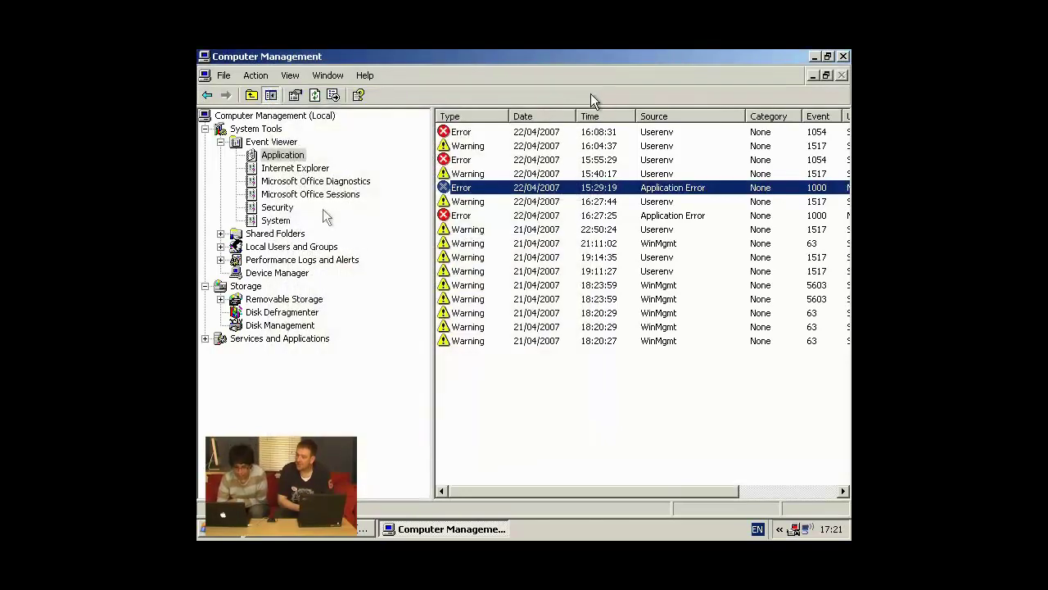
# View the Security log, and return to the Event Viewer overview with its list of logs expanded
pyautogui.click(266, 209)
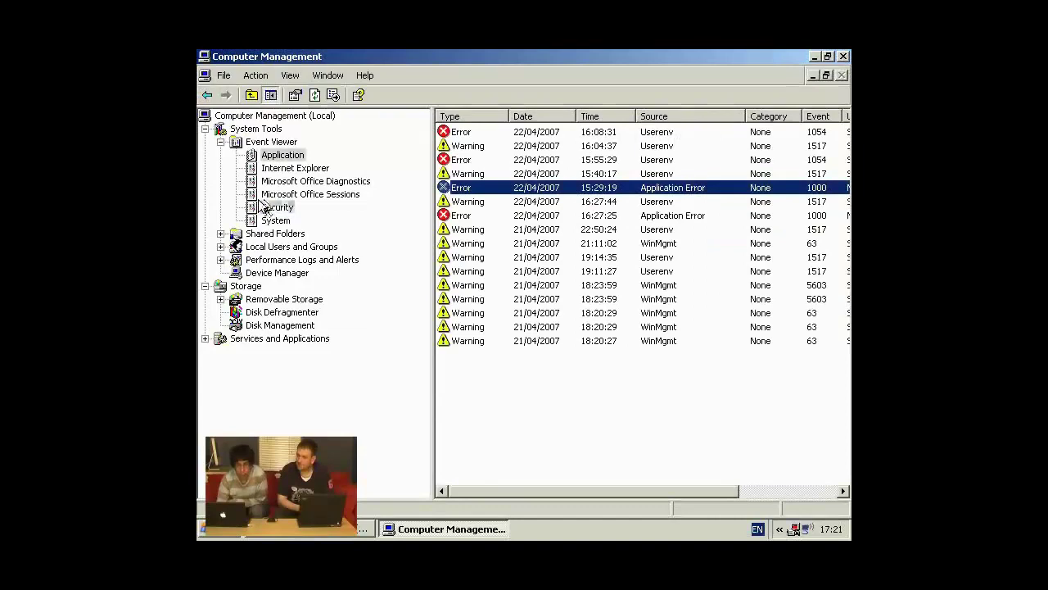
pyautogui.click(267, 208)
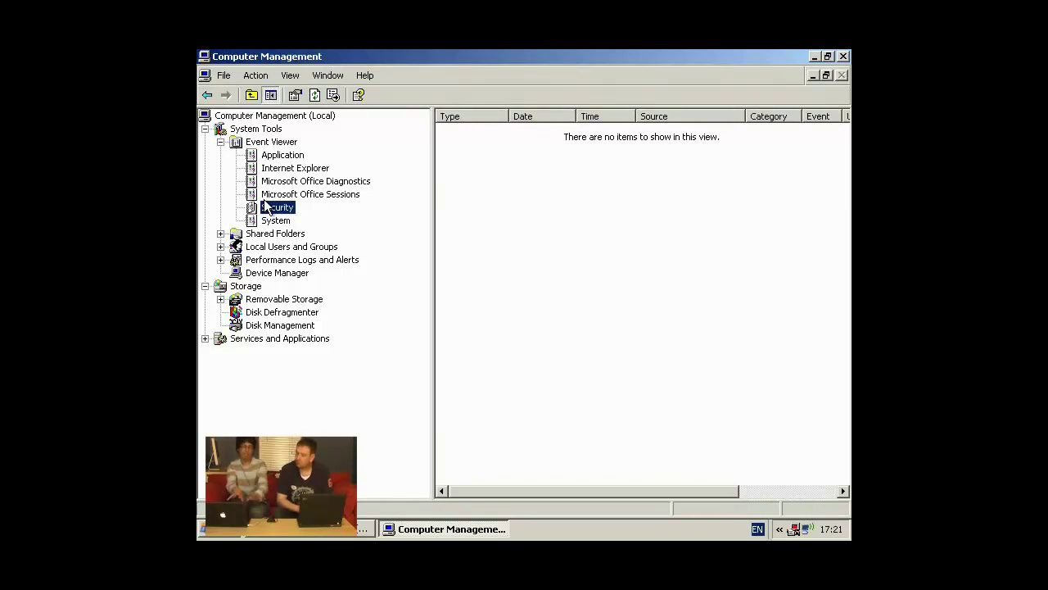
pyautogui.click(220, 141)
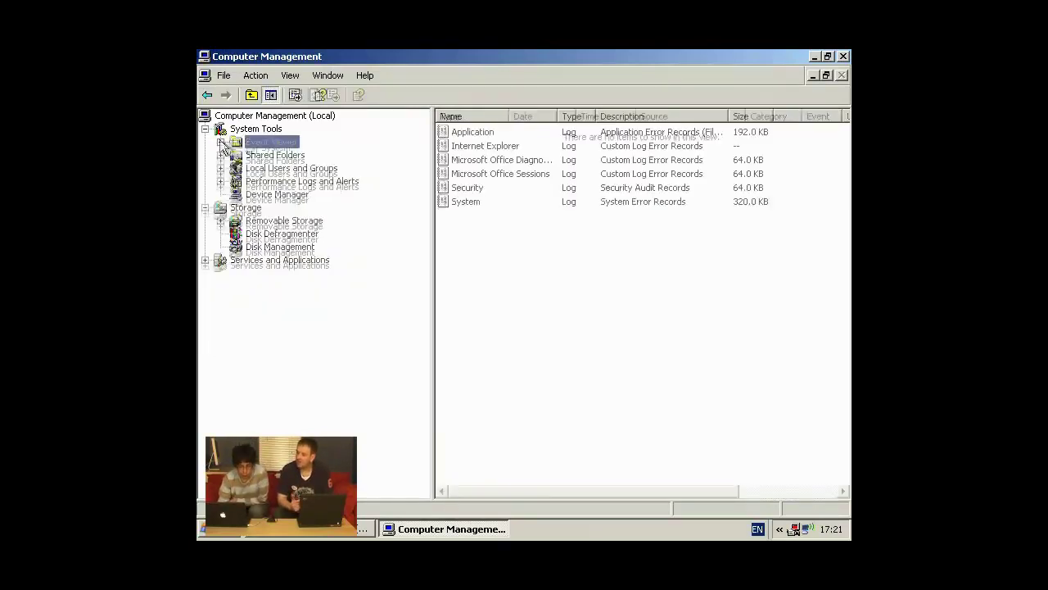
pyautogui.doubleClick(265, 145)
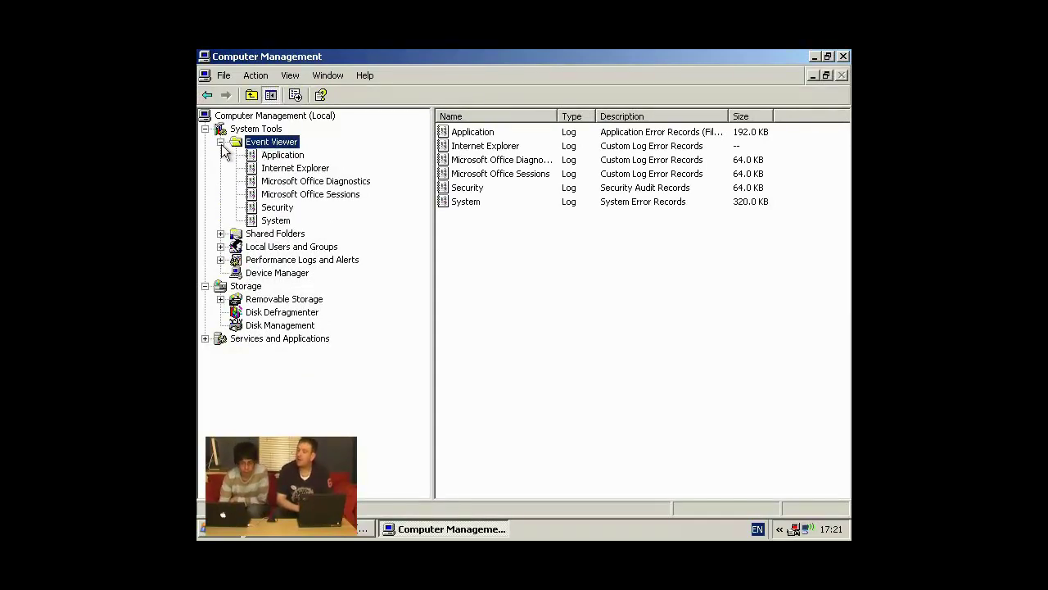
# Collapse Event Viewer and connect Computer Management to another computer, CRAMSRV01
pyautogui.doubleClick(243, 144)
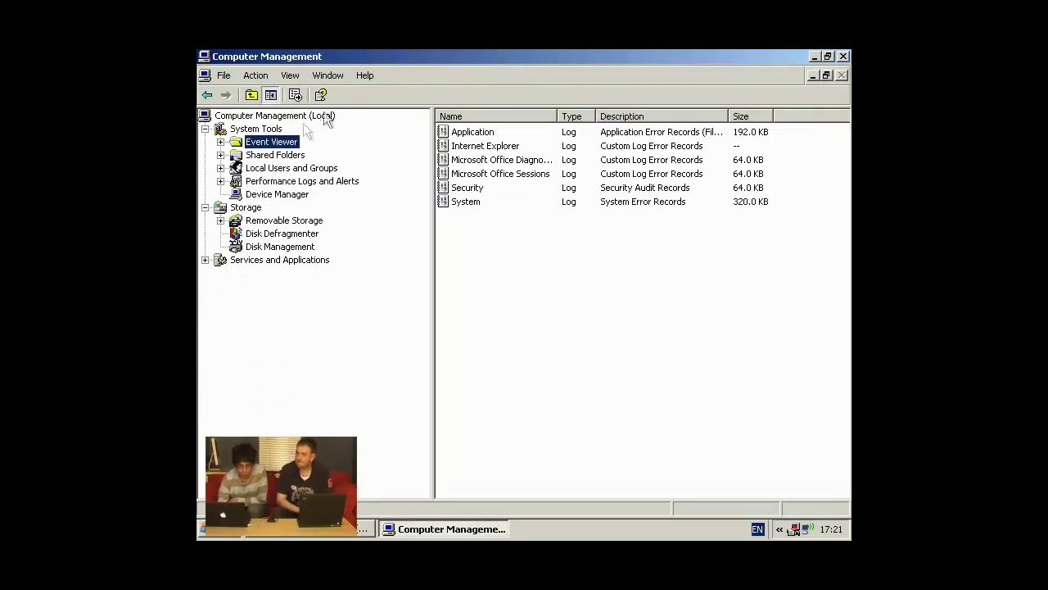
pyautogui.click(286, 117)
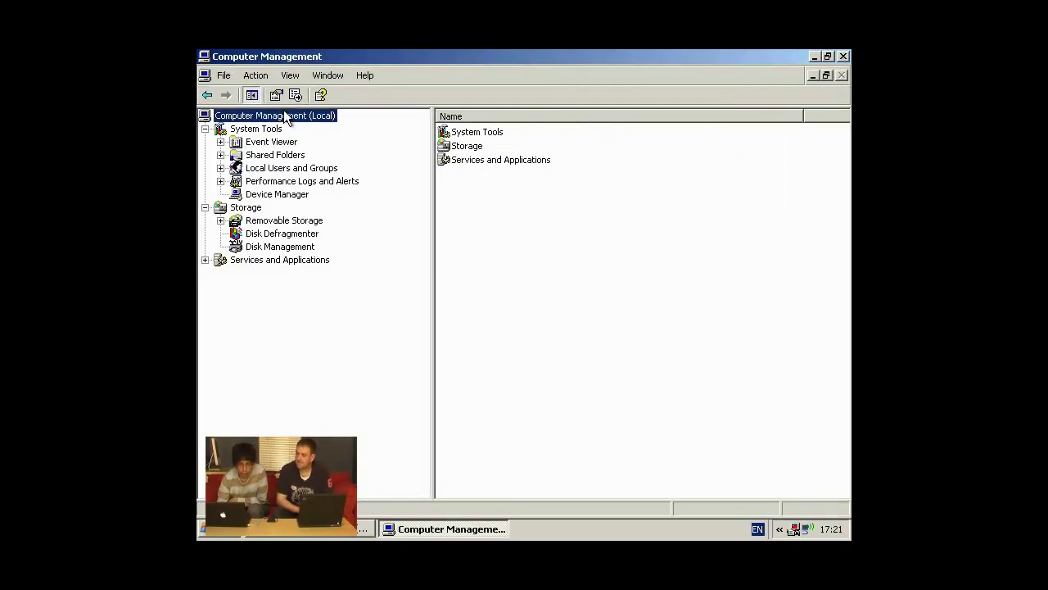
pyautogui.rightClick(284, 116)
pyautogui.rightClick(285, 117)
pyautogui.rightClick(285, 117)
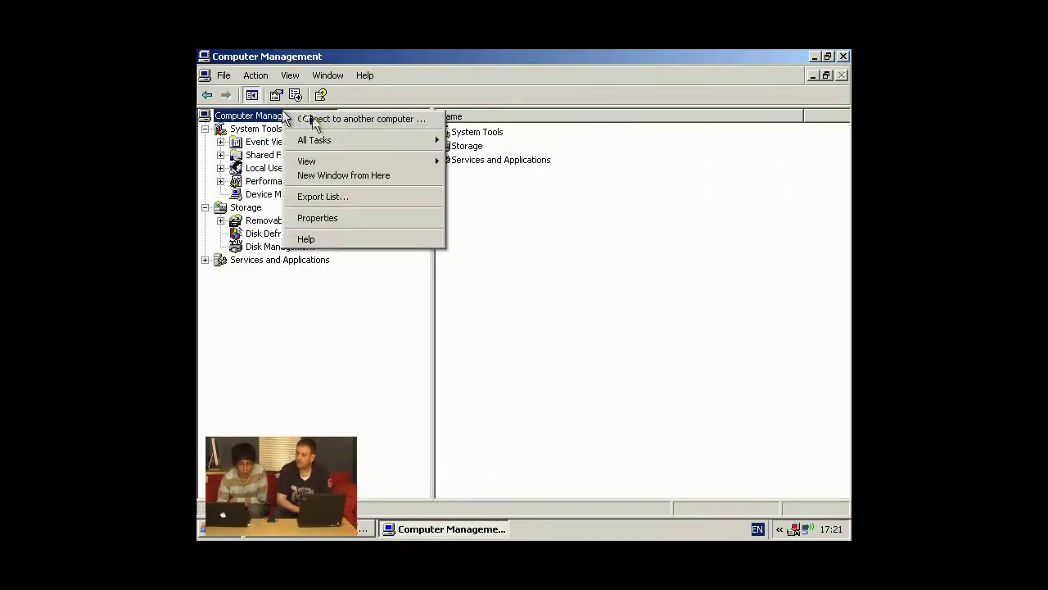
pyautogui.click(312, 119)
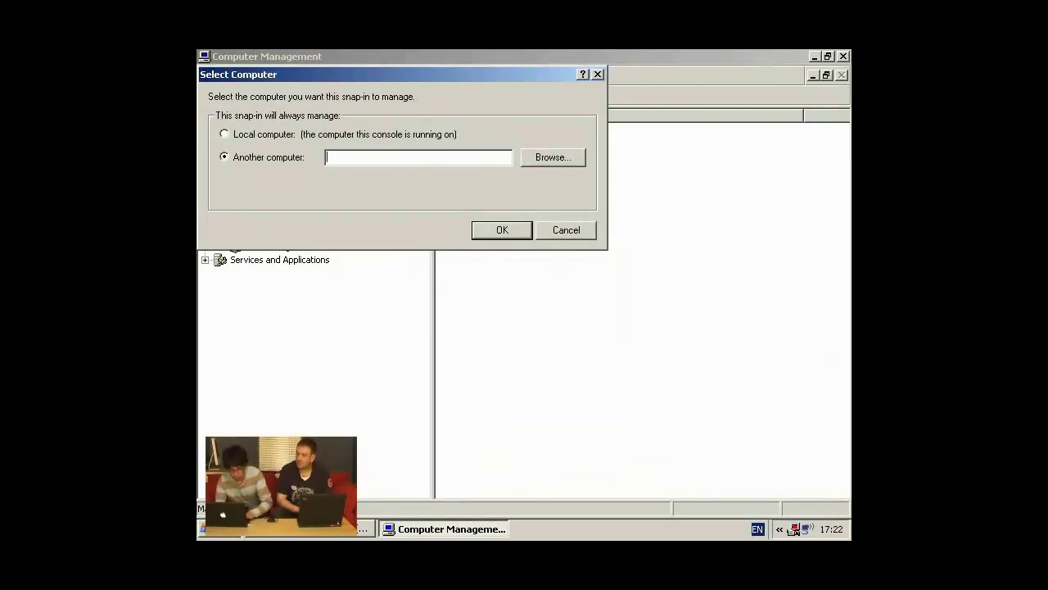
pyautogui.write('CRAMSRV01')
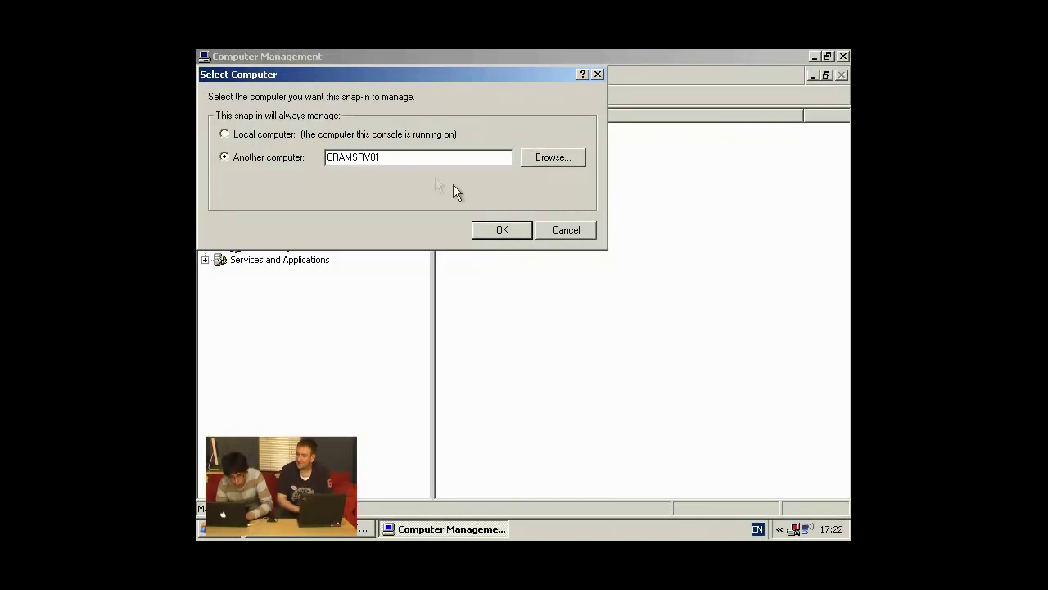
pyautogui.click(493, 228)
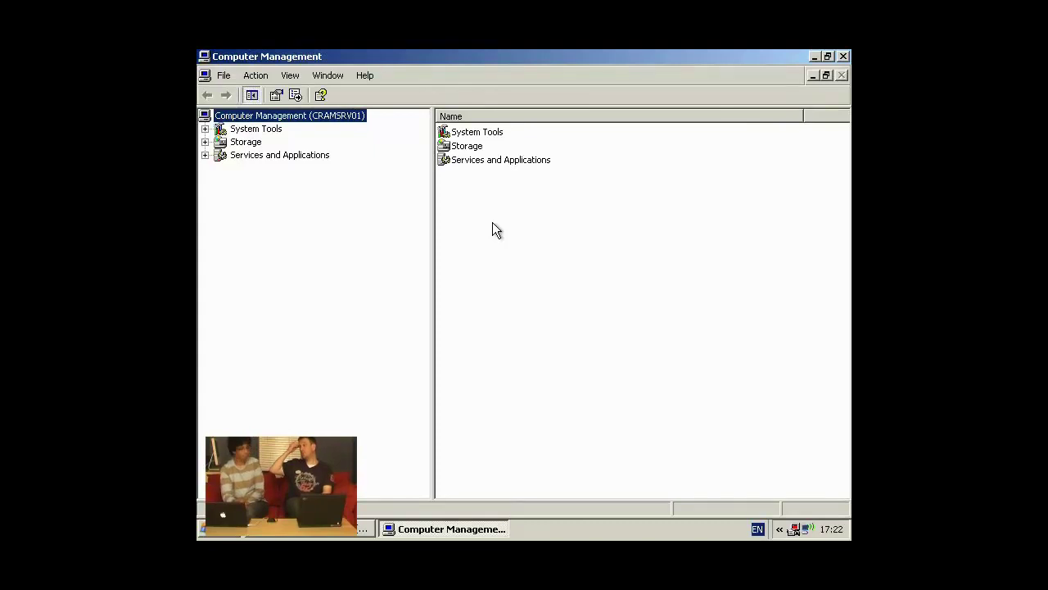
# Under System Tools on CRAMSRV01, expand Event Viewer, view the Application log, and collapse Event Viewer again
pyautogui.click(261, 130)
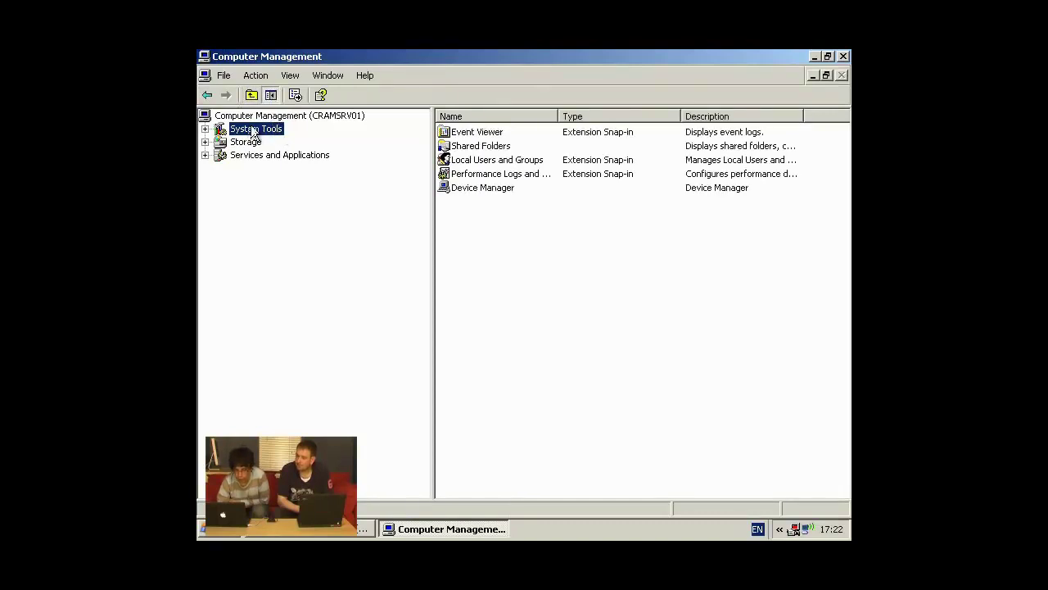
pyautogui.doubleClick(254, 129)
pyautogui.click(256, 143)
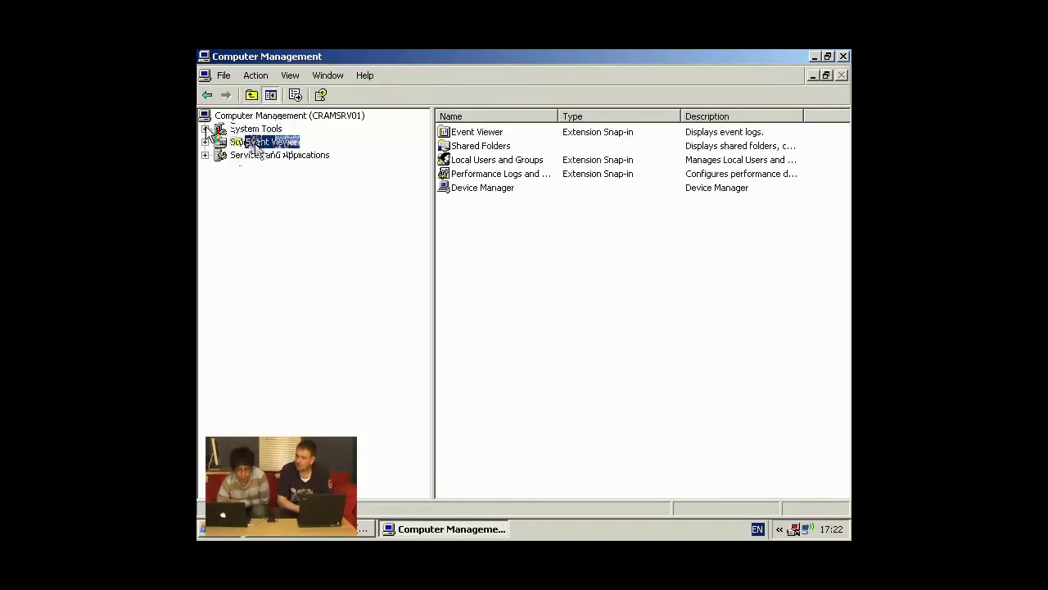
pyautogui.doubleClick(256, 145)
pyautogui.doubleClick(254, 144)
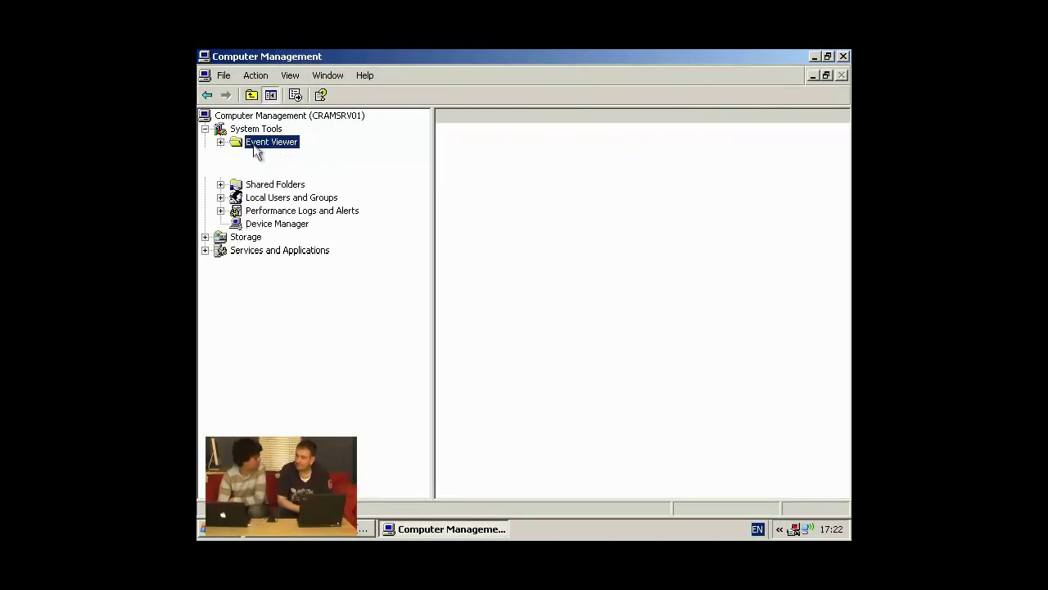
pyautogui.doubleClick(254, 145)
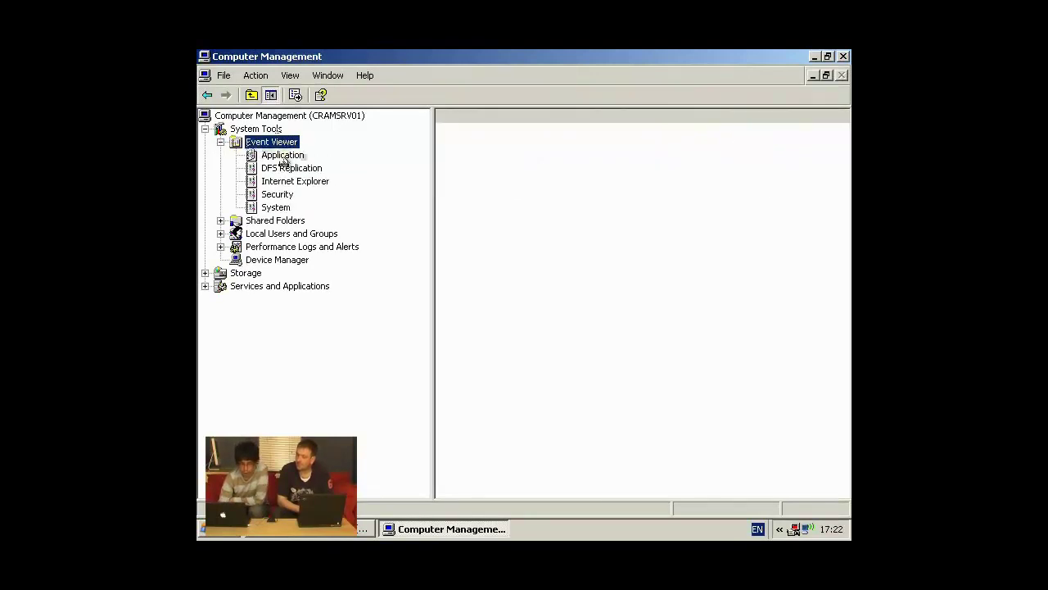
pyautogui.click(282, 156)
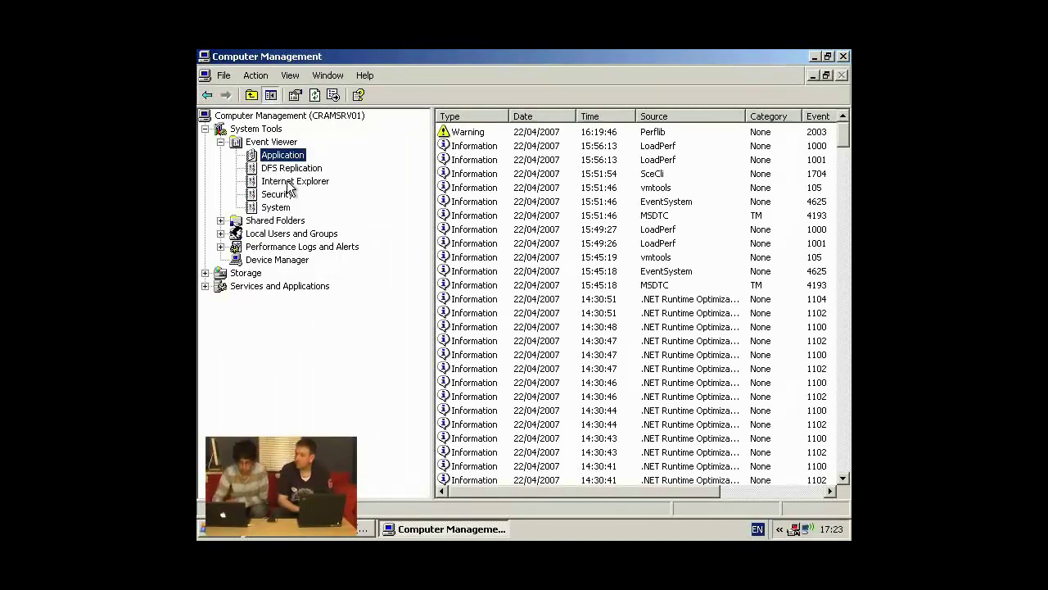
pyautogui.click(220, 141)
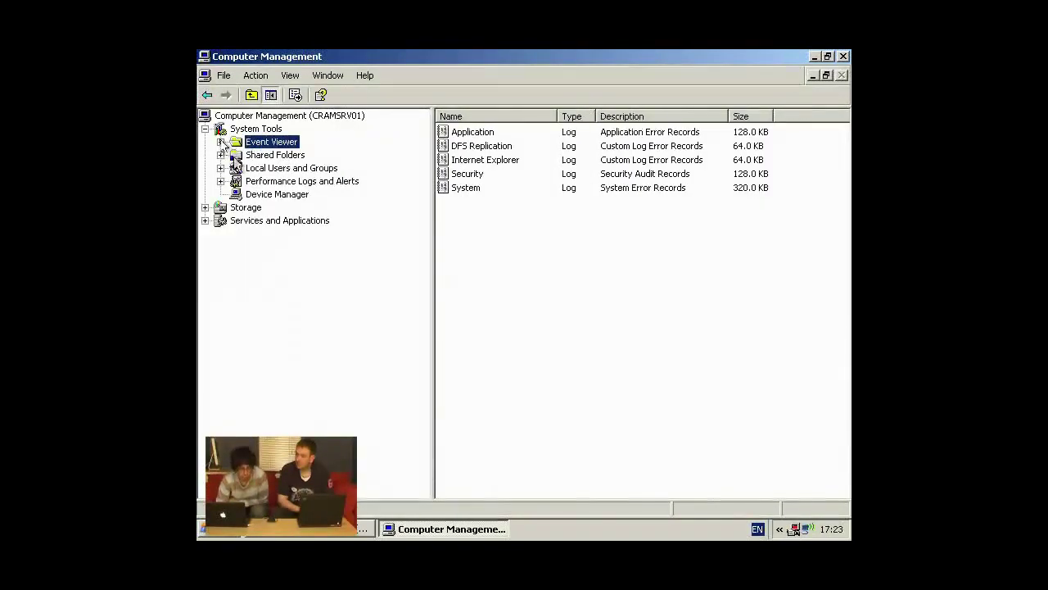
# Expand Shared Folders on CRAMSRV01 and view its list of shares
pyautogui.click(220, 155)
pyautogui.click(288, 155)
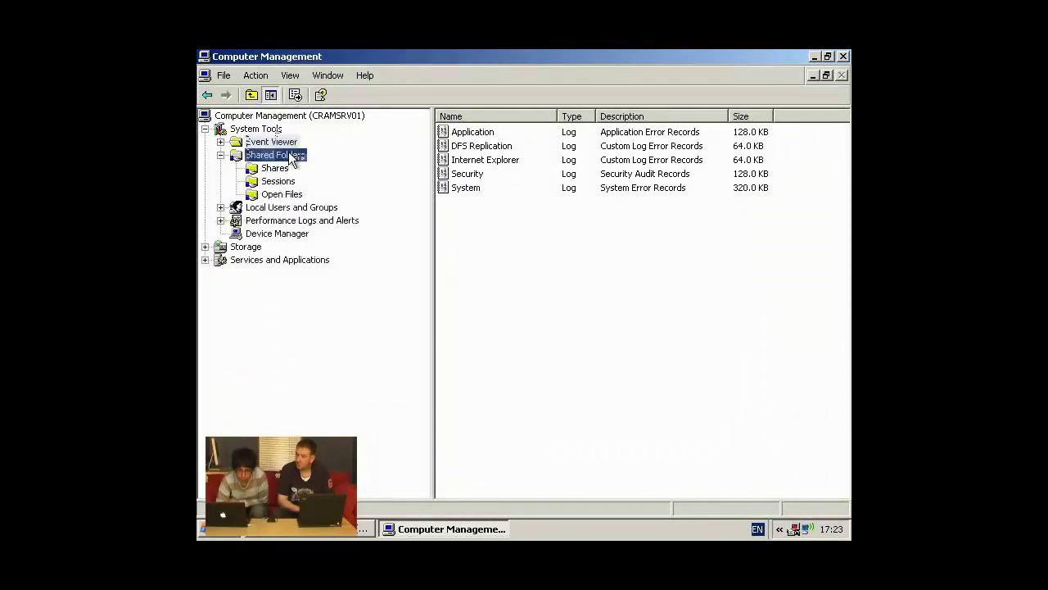
pyautogui.click(283, 169)
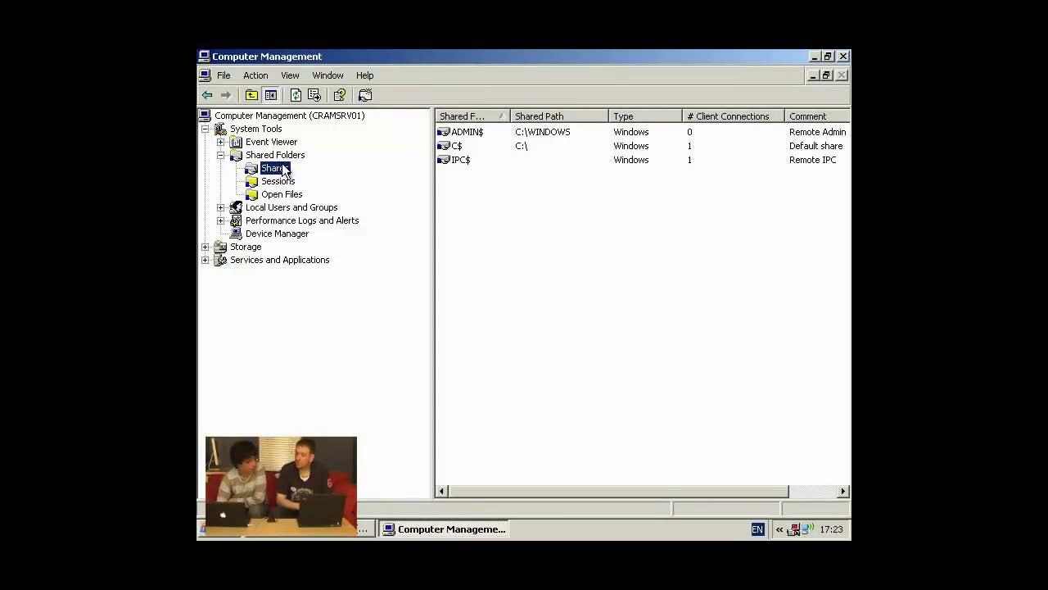
# Start a new file share on CRAMSRV01 and choose C:\Stuff as the folder to share
pyautogui.rightClick(285, 169)
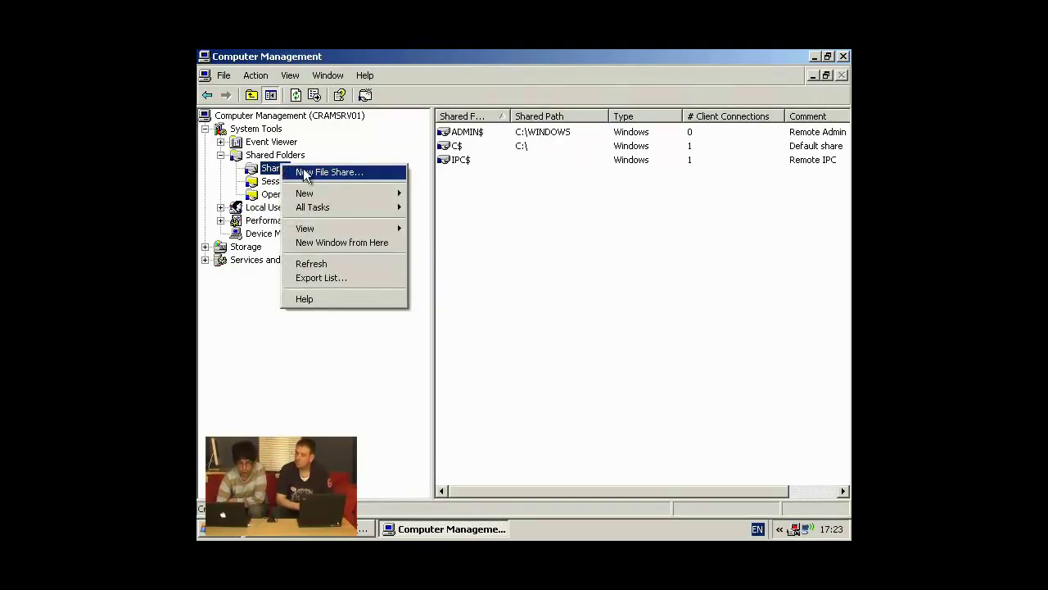
pyautogui.click(303, 172)
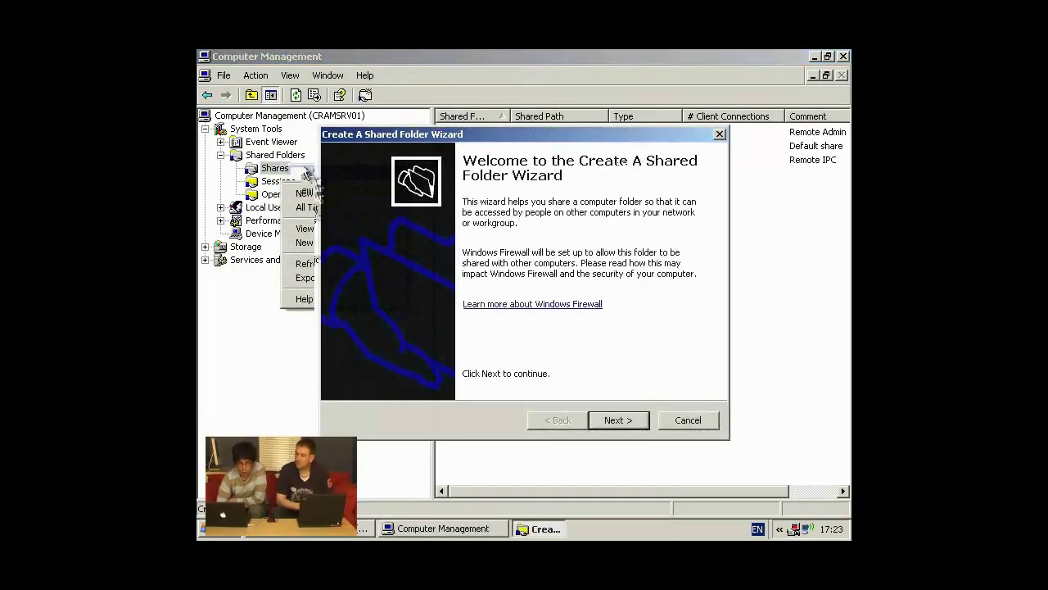
pyautogui.click(616, 420)
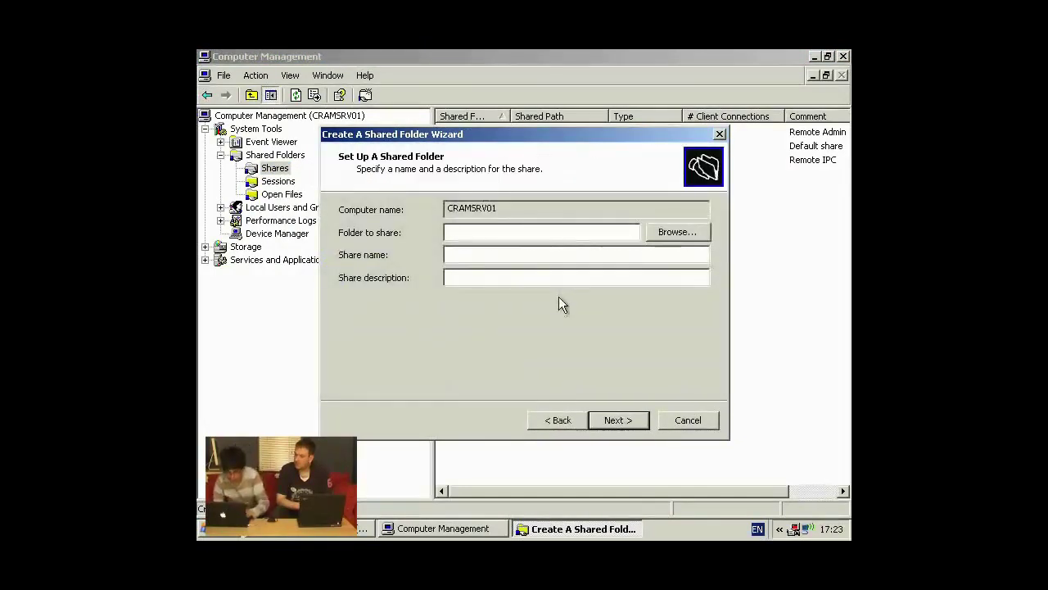
pyautogui.write('CRAM')
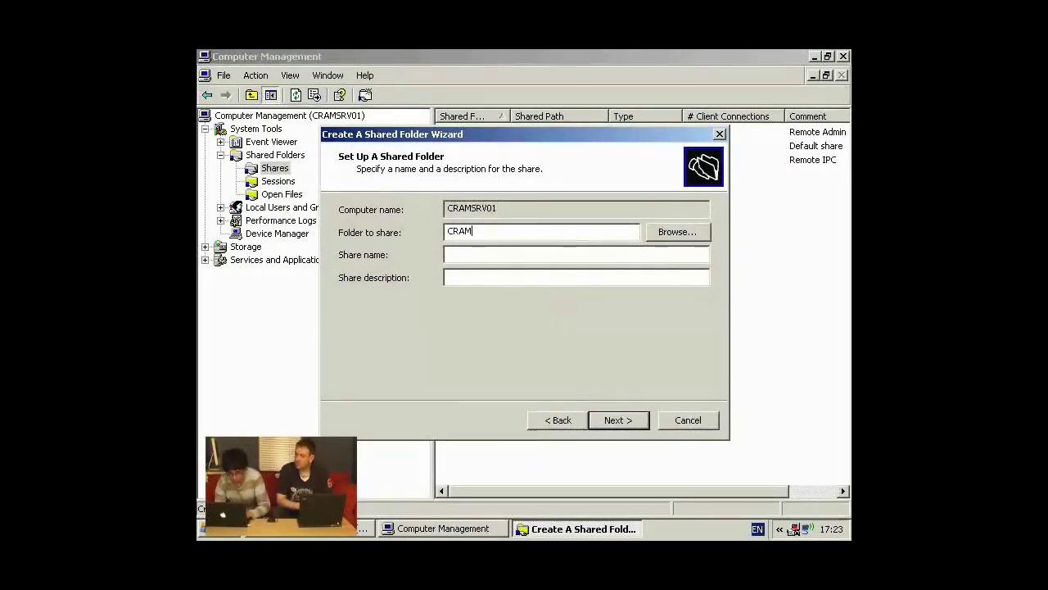
pyautogui.click(657, 231)
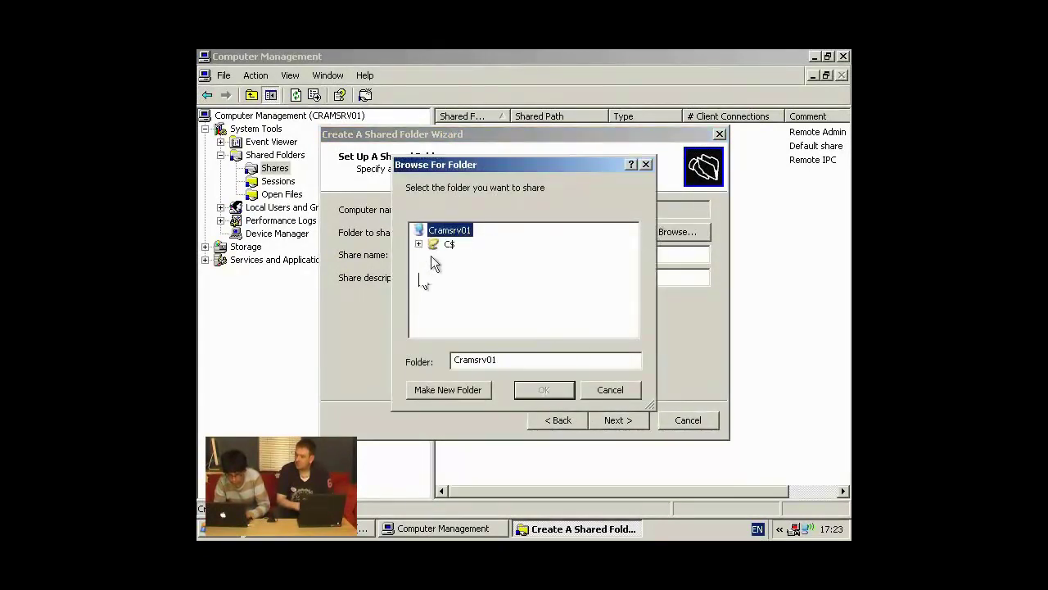
pyautogui.click(418, 244)
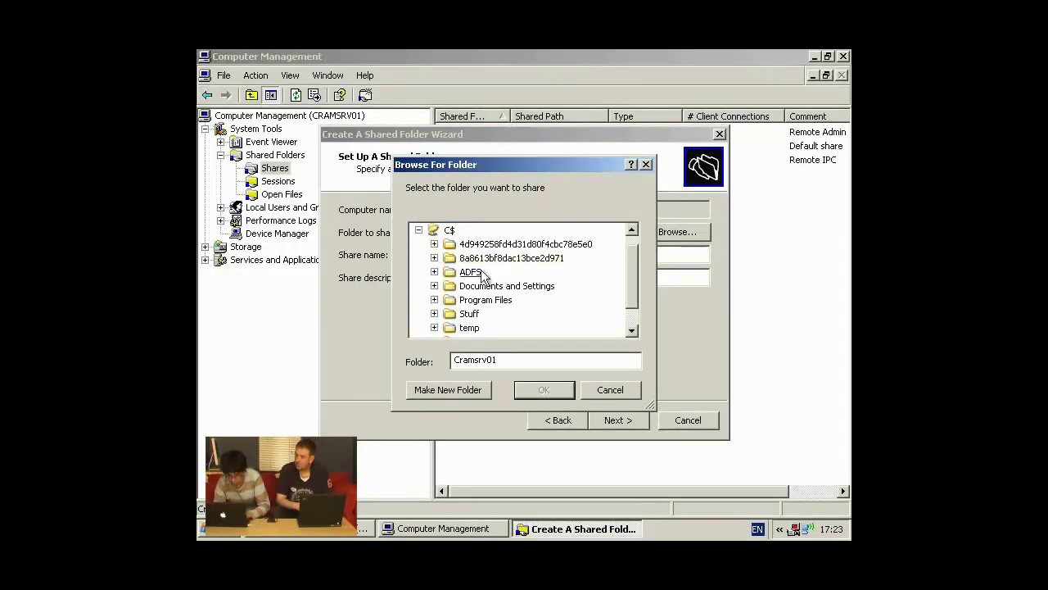
pyautogui.click(469, 313)
pyautogui.click(543, 389)
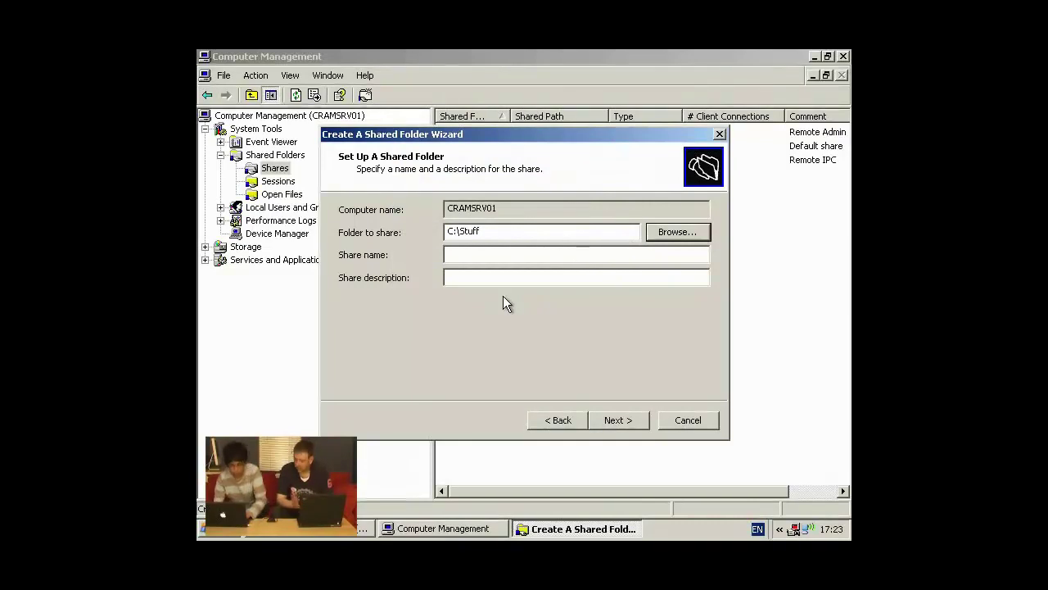
# Name the share STUFF, leave its description empty, and continue to the shared folder permissions
pyautogui.click(488, 259)
pyautogui.write('ST')
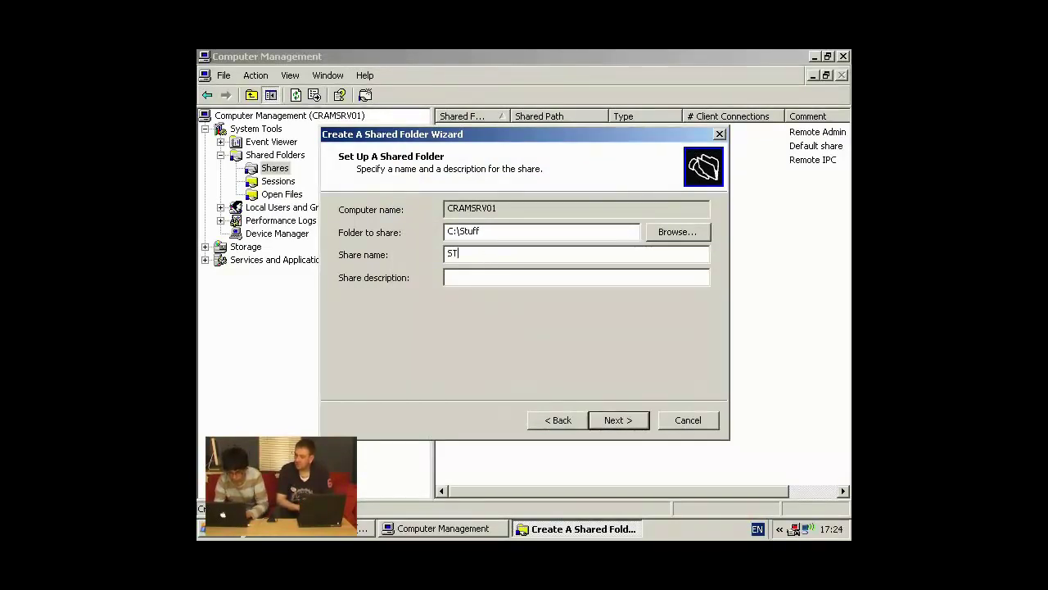
pyautogui.write('UFF')
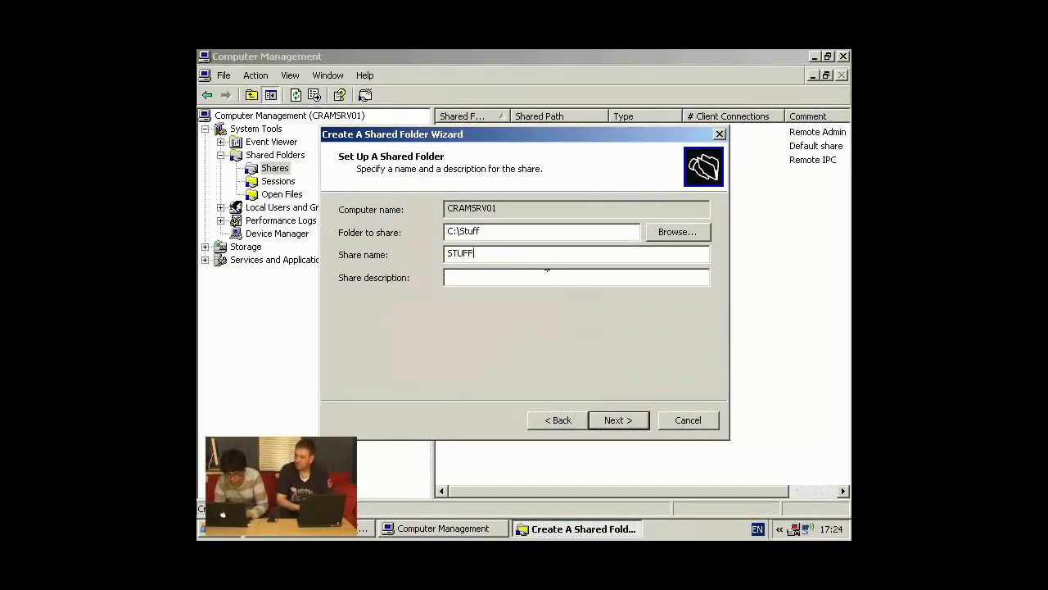
pyautogui.click(552, 277)
pyautogui.click(613, 422)
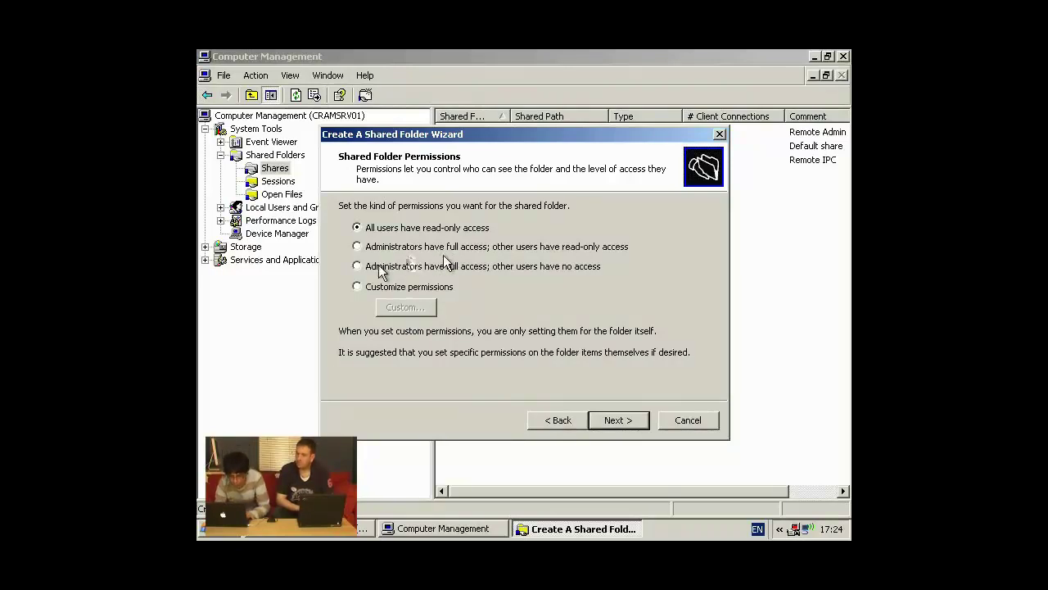
# Give administrators full access and other users read-only access to the share, and finish the wizard
pyautogui.click(363, 270)
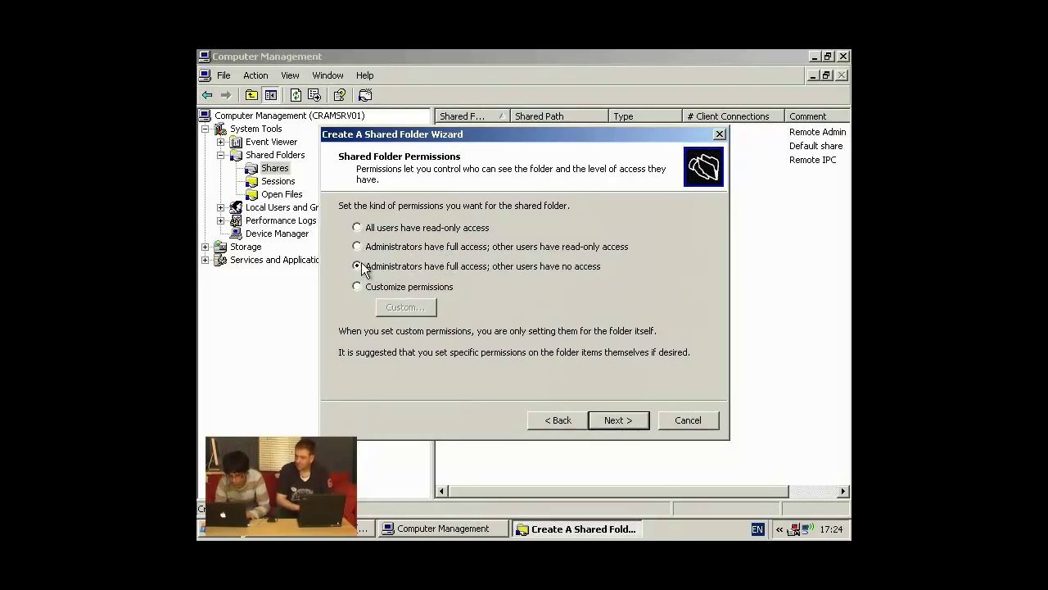
pyautogui.click(358, 247)
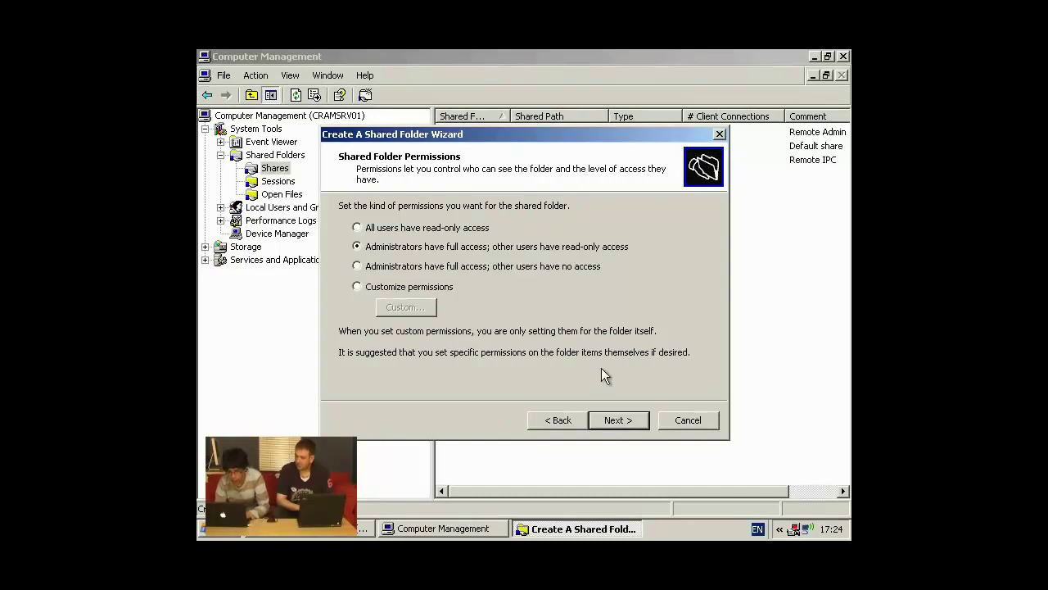
pyautogui.click(620, 420)
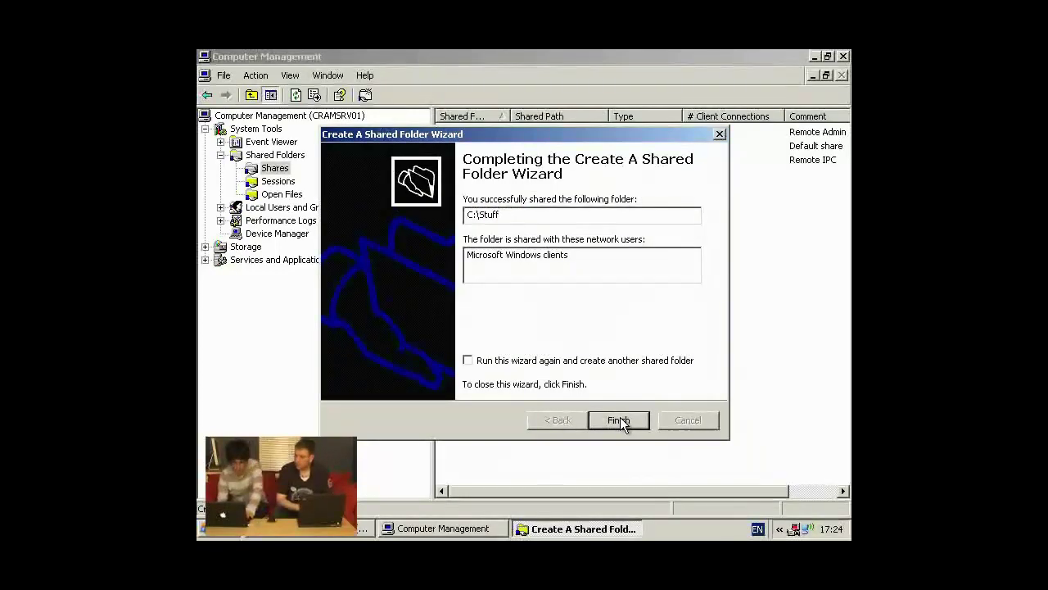
pyautogui.click(620, 419)
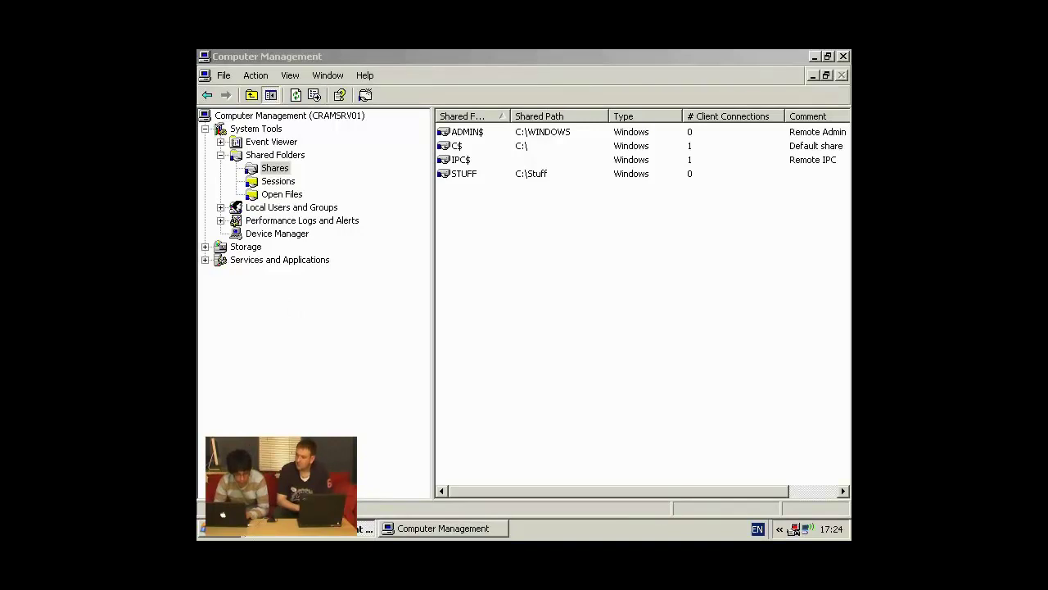
# Browse to the computer Cramsrv01 through Run, look inside its STUFF share, and close the folder window
pyautogui.press('super')
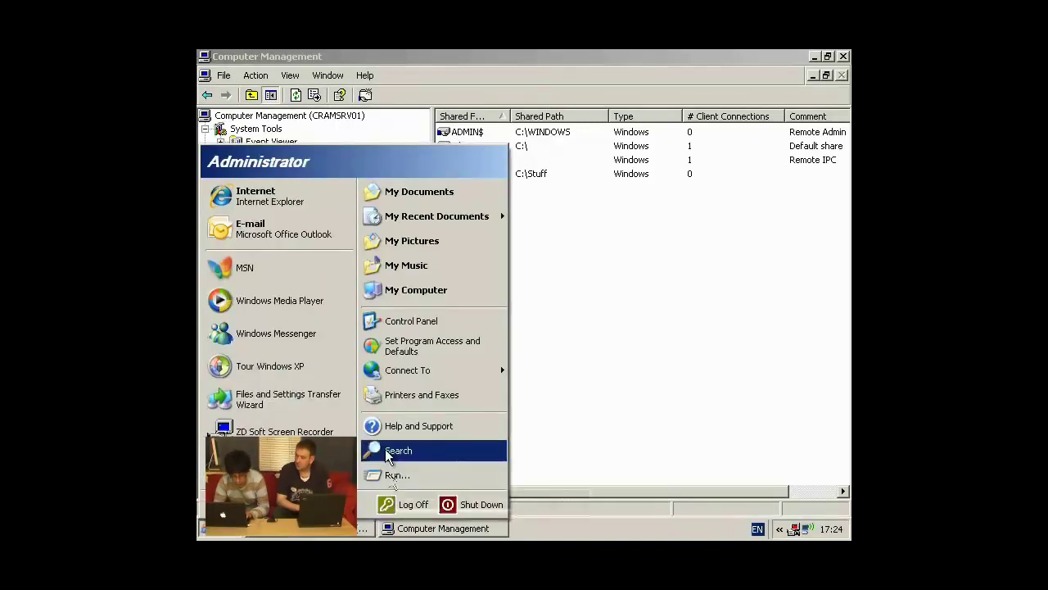
pyautogui.click(388, 470)
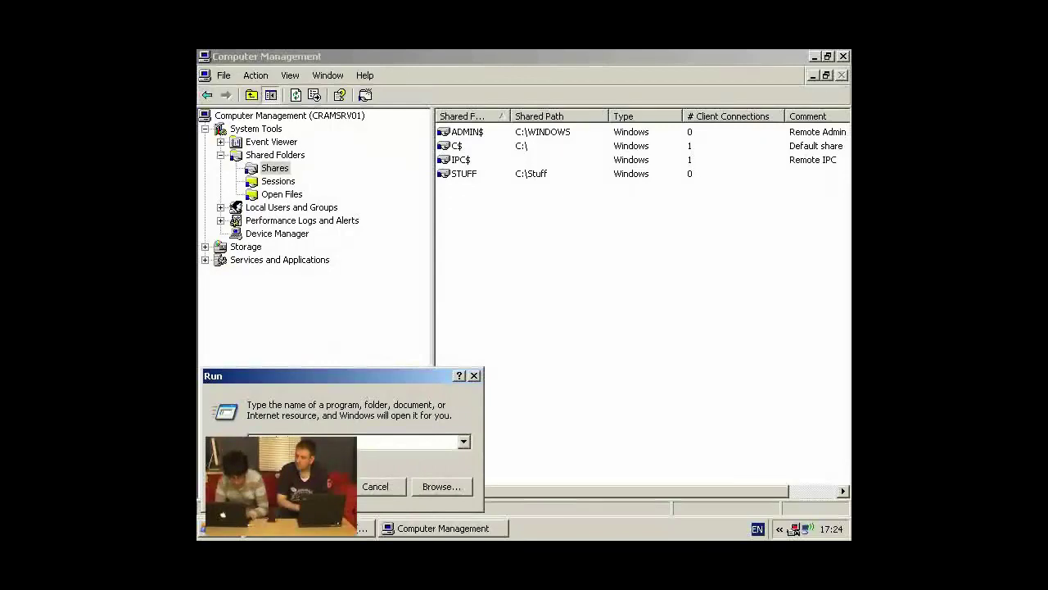
pyautogui.press('Return')
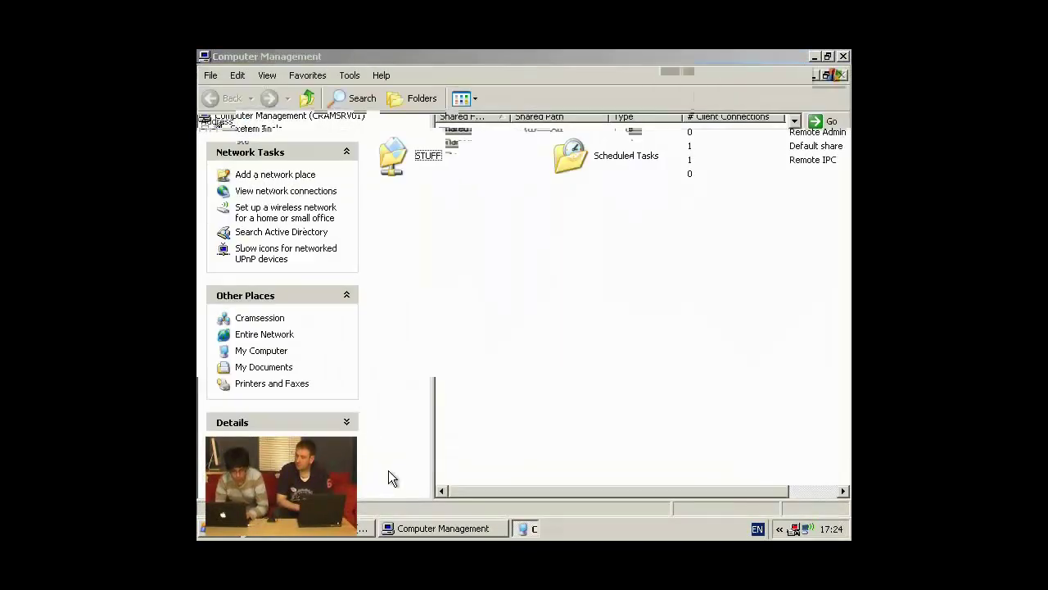
pyautogui.doubleClick(412, 145)
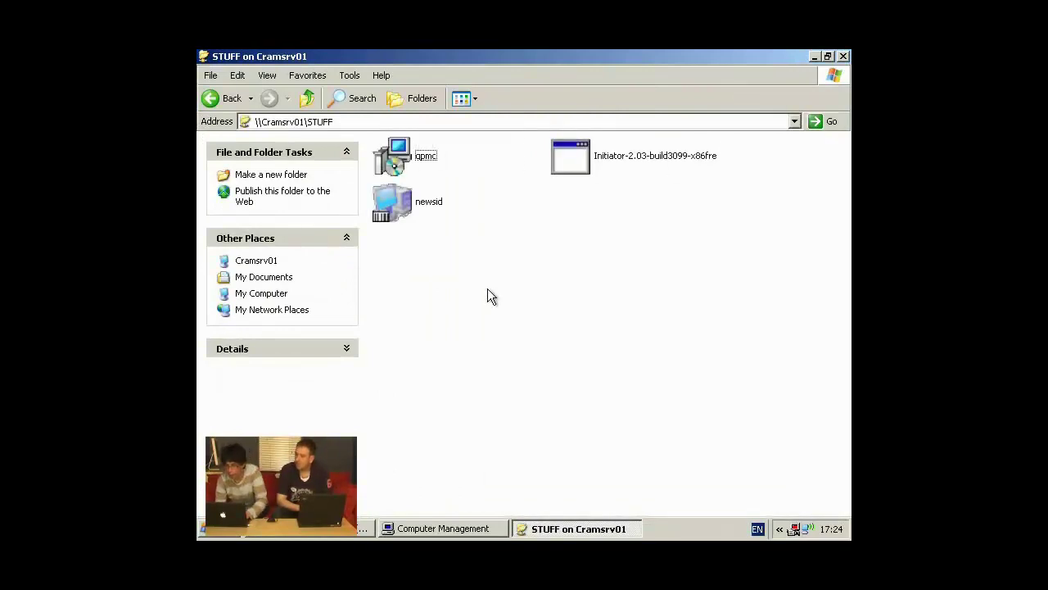
pyautogui.click(843, 56)
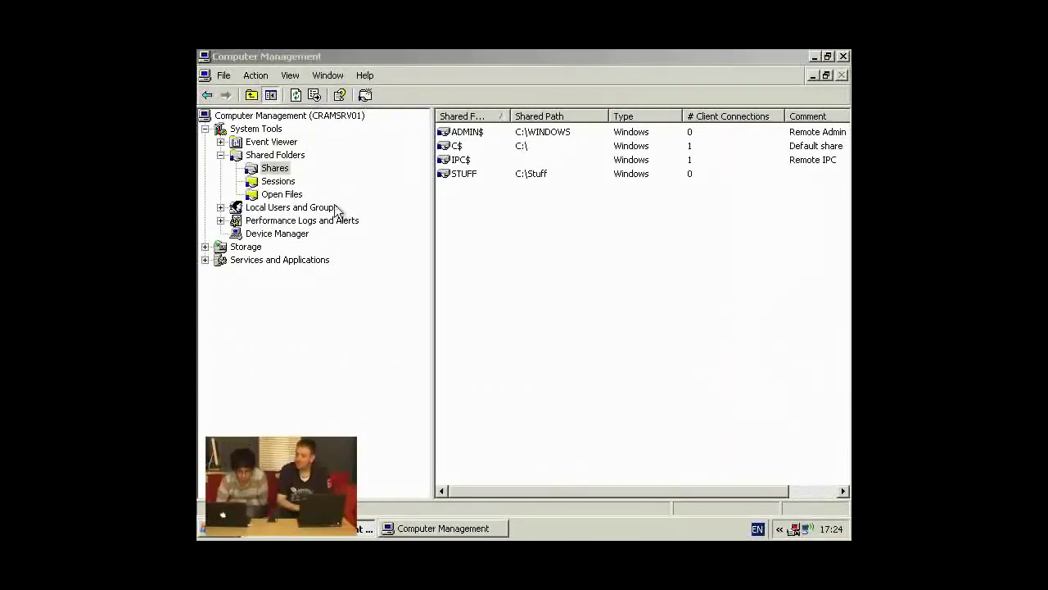
# Return to the Shares list in Computer Management and view the open sessions on CRAMSRV01
pyautogui.click(274, 168)
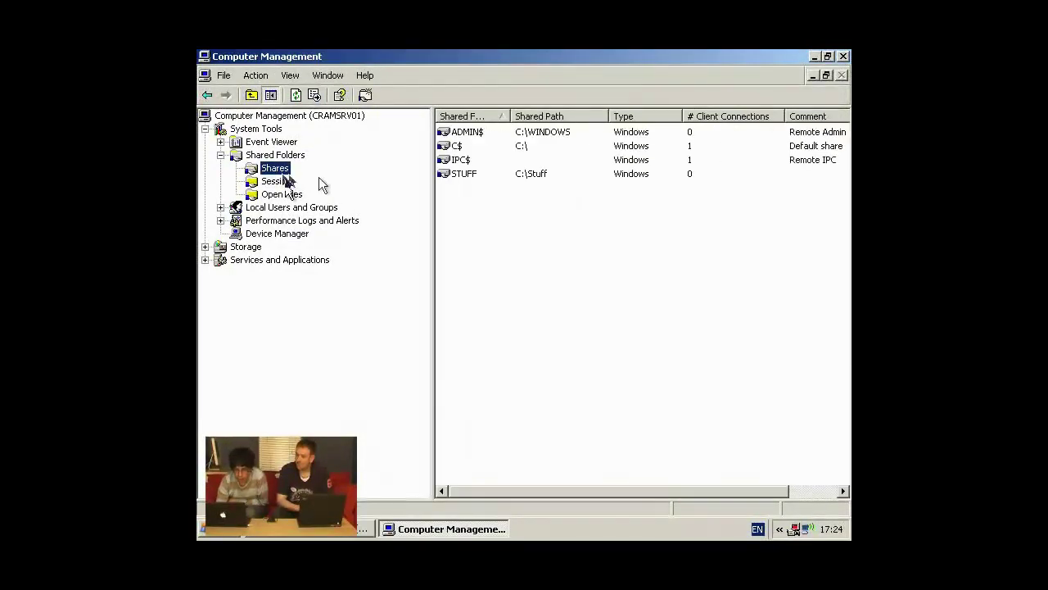
pyautogui.click(278, 181)
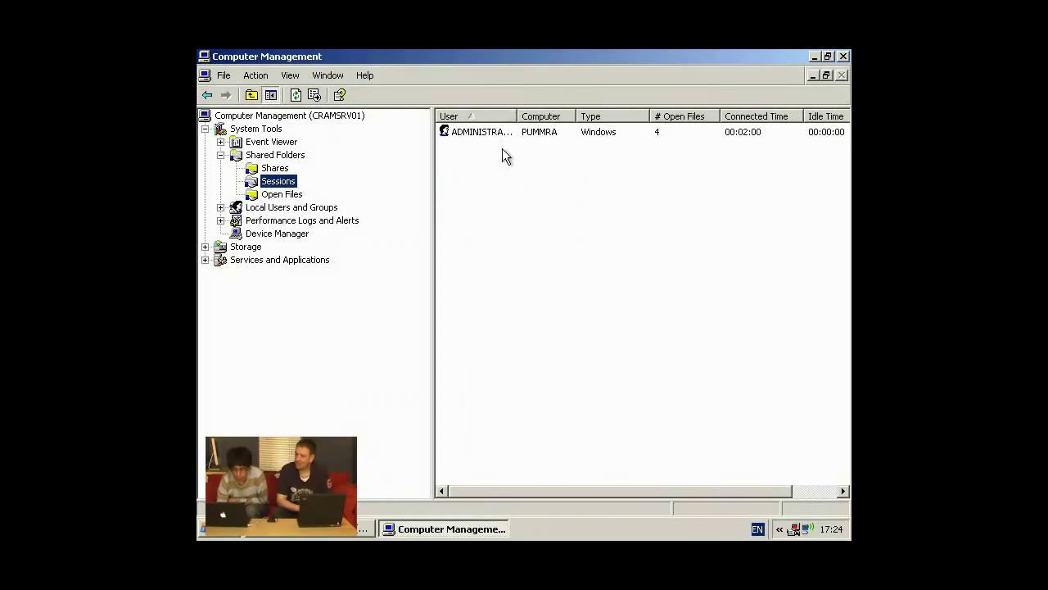
# Widen the User column in the sessions list and display the available actions for the ADMINISTRATOR session without closing it
pyautogui.moveTo(516, 115); pyautogui.dragTo(625, 121)
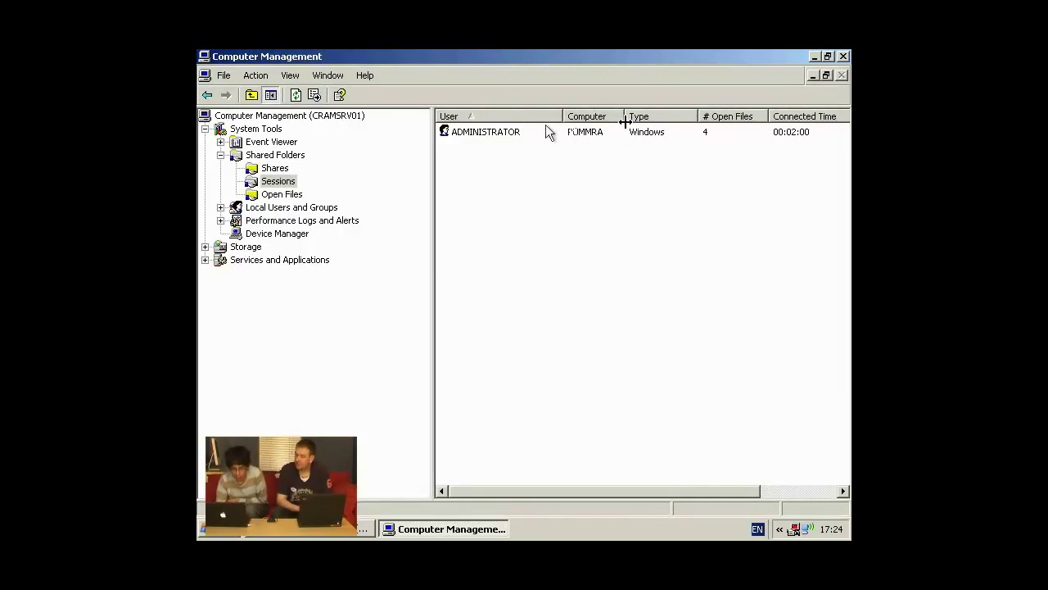
pyautogui.click(503, 133)
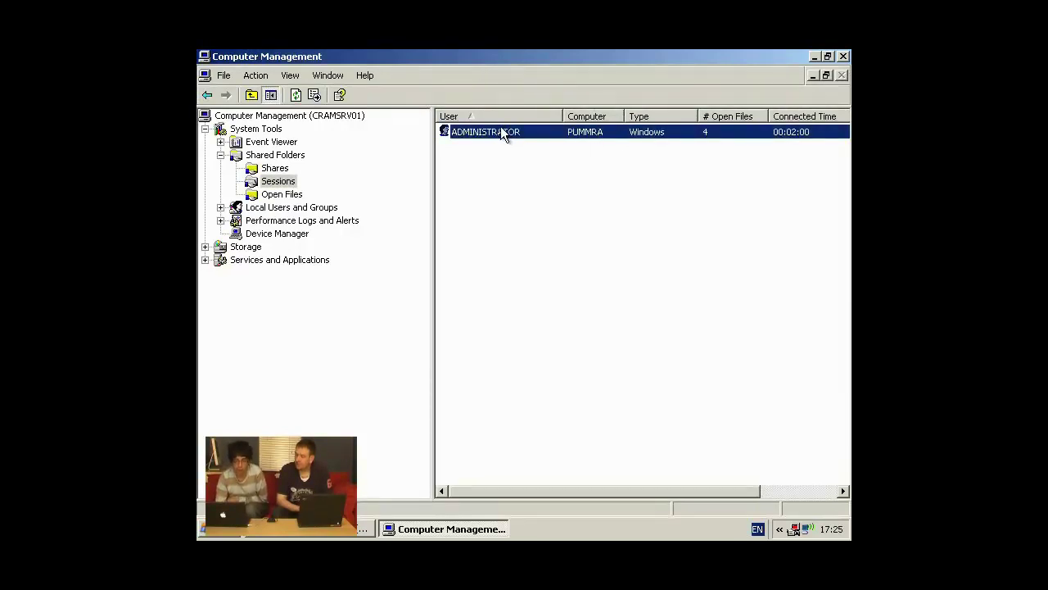
pyautogui.rightClick(501, 128)
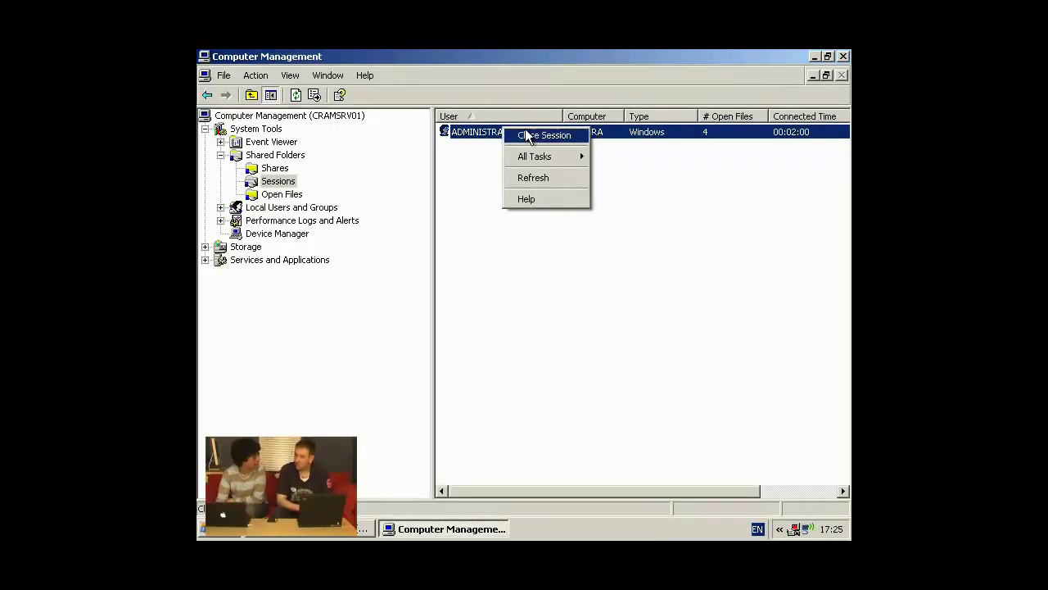
pyautogui.click(527, 136)
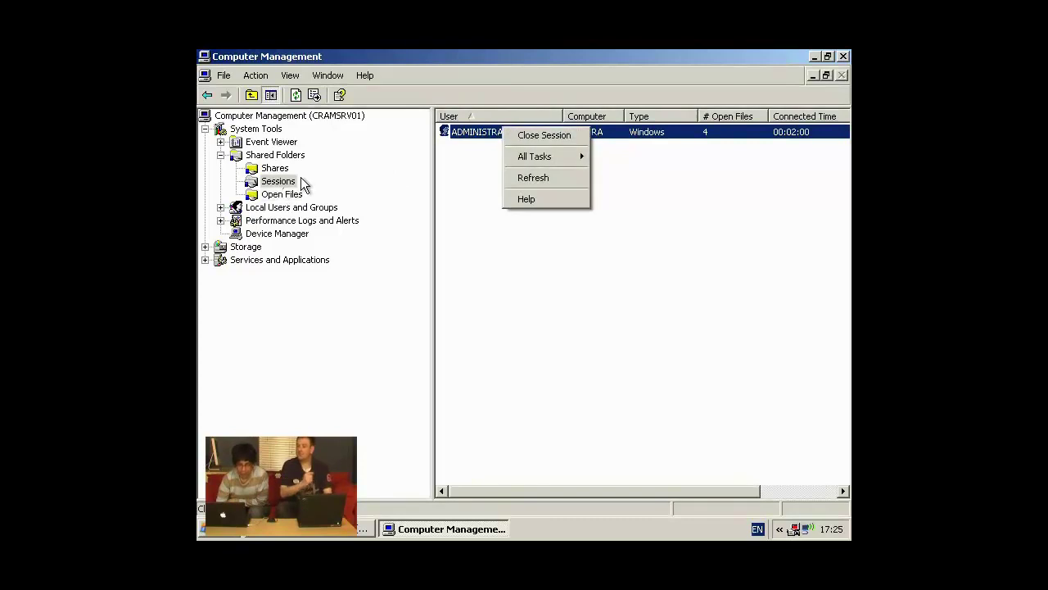
# List the open files on CRAMSRV01 and widen the Open File column to read the full paths
pyautogui.click(283, 194)
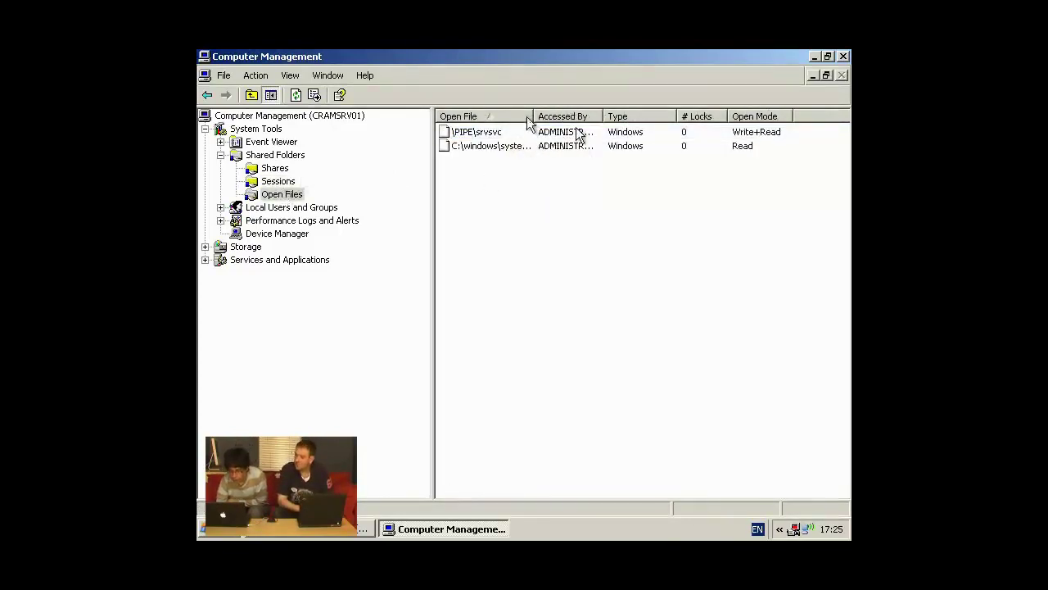
pyautogui.moveTo(533, 116); pyautogui.dragTo(625, 115)
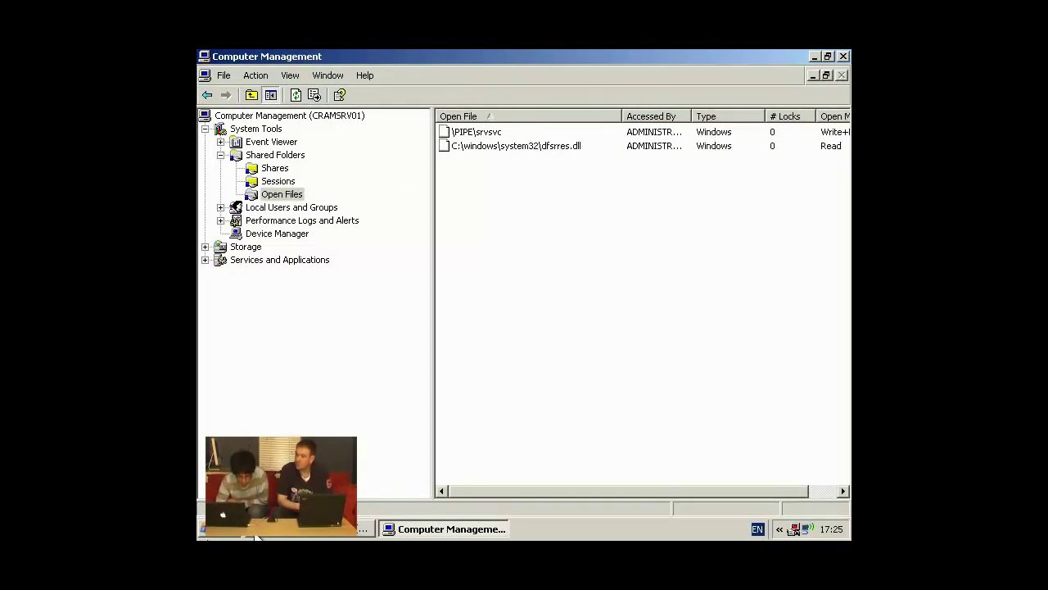
# Browse to Cramsrv01 through Run, enter its STUFF share, and open the gpmc installer package
pyautogui.click(221, 529)
pyautogui.click(397, 475)
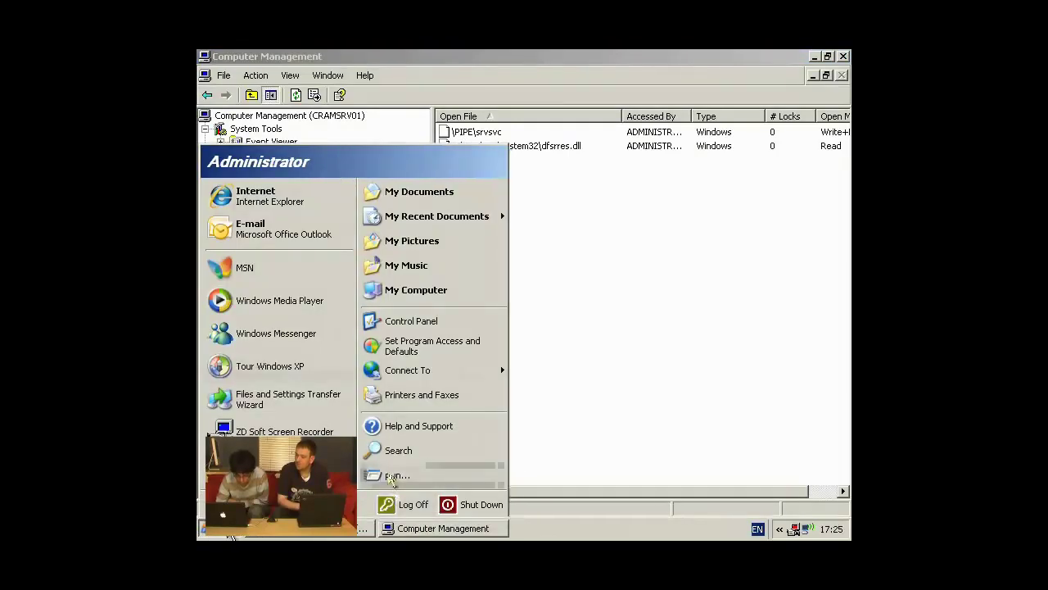
pyautogui.press('Return')
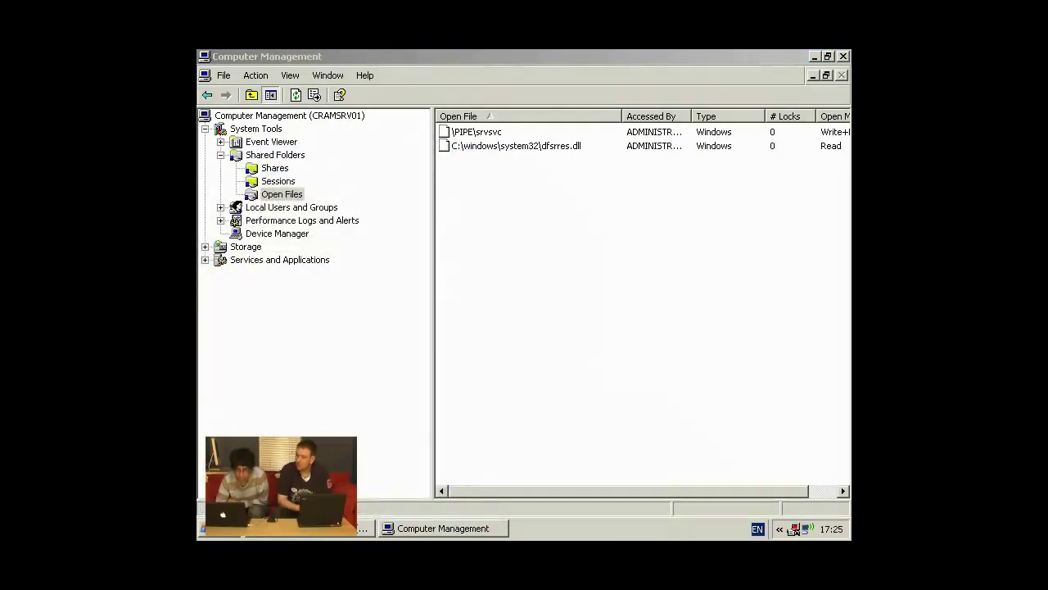
pyautogui.doubleClick(396, 168)
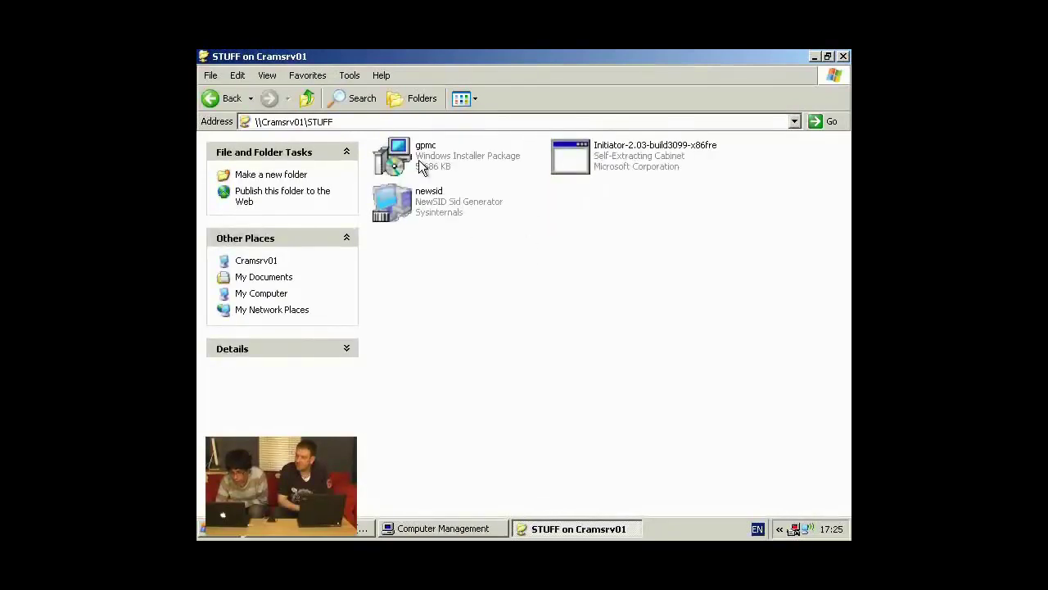
pyautogui.click(420, 165)
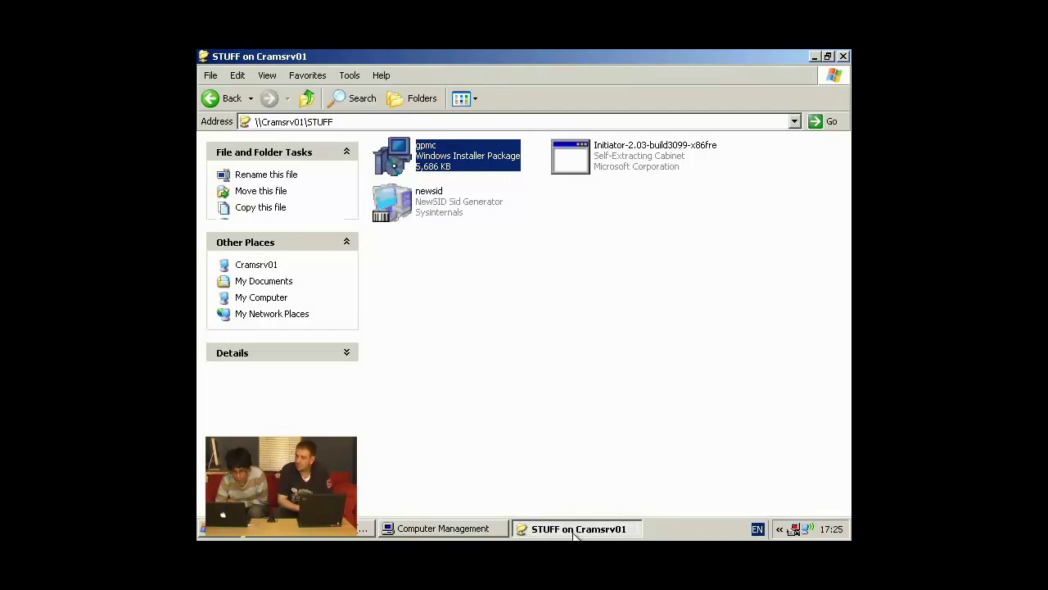
# Switch back to Computer Management and refresh the Open Files list
pyautogui.click(467, 528)
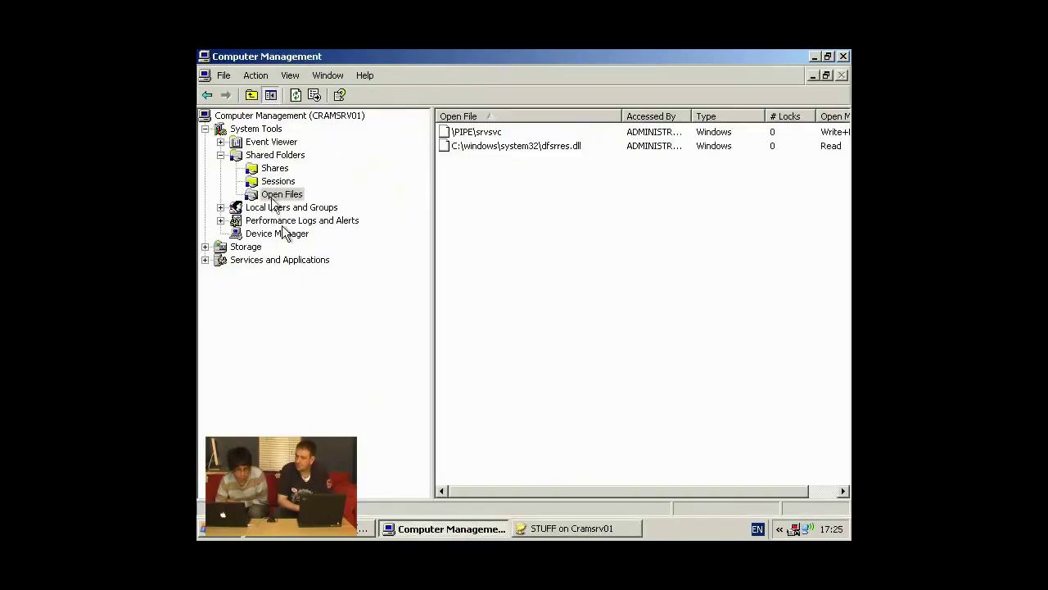
pyautogui.rightClick(275, 195)
pyautogui.click(282, 202)
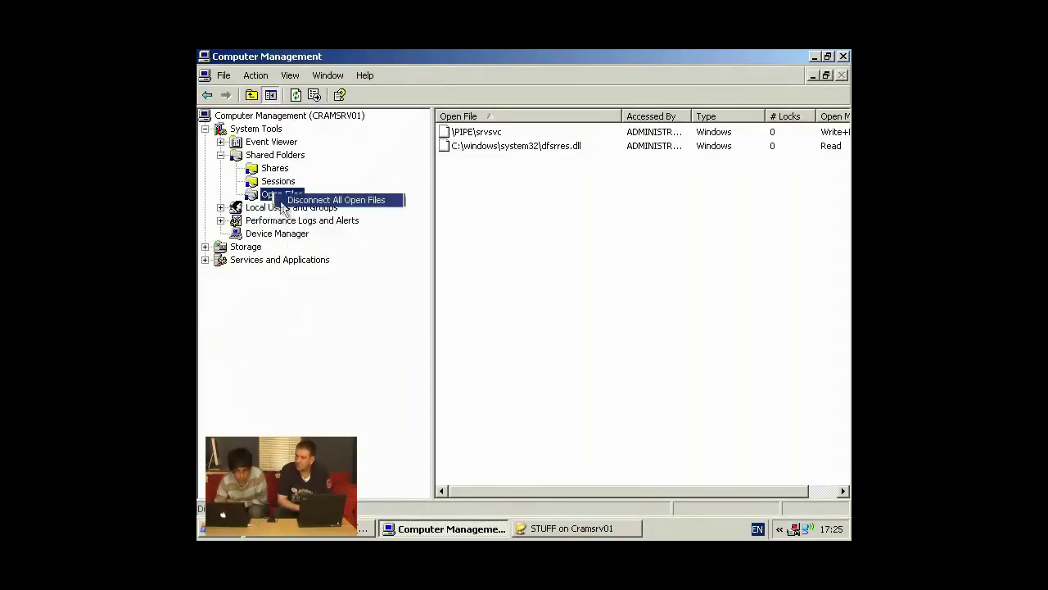
pyautogui.rightClick(277, 196)
pyautogui.click(312, 277)
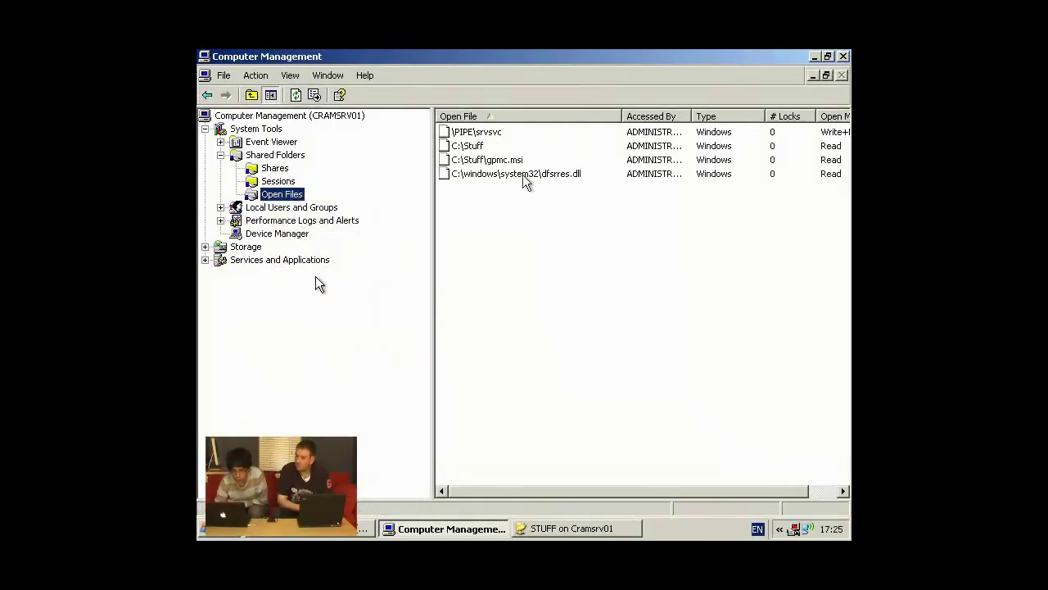
# Select the C:\Stuff\gpmc.msi entry and widen the Accessed By column to inspect its user, locks and open mode
pyautogui.click(503, 159)
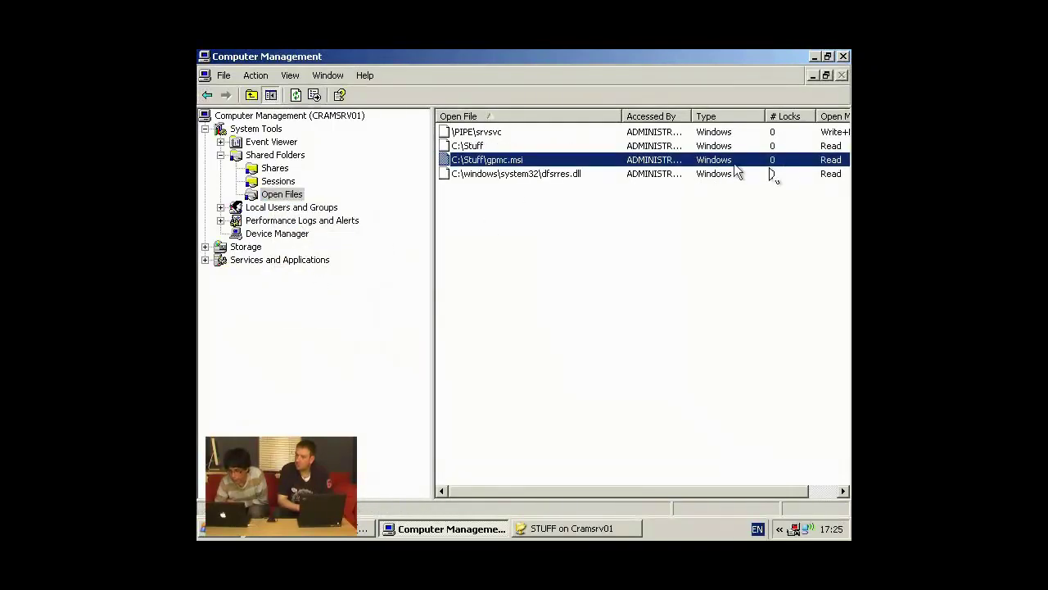
pyautogui.moveTo(692, 116); pyautogui.dragTo(733, 117)
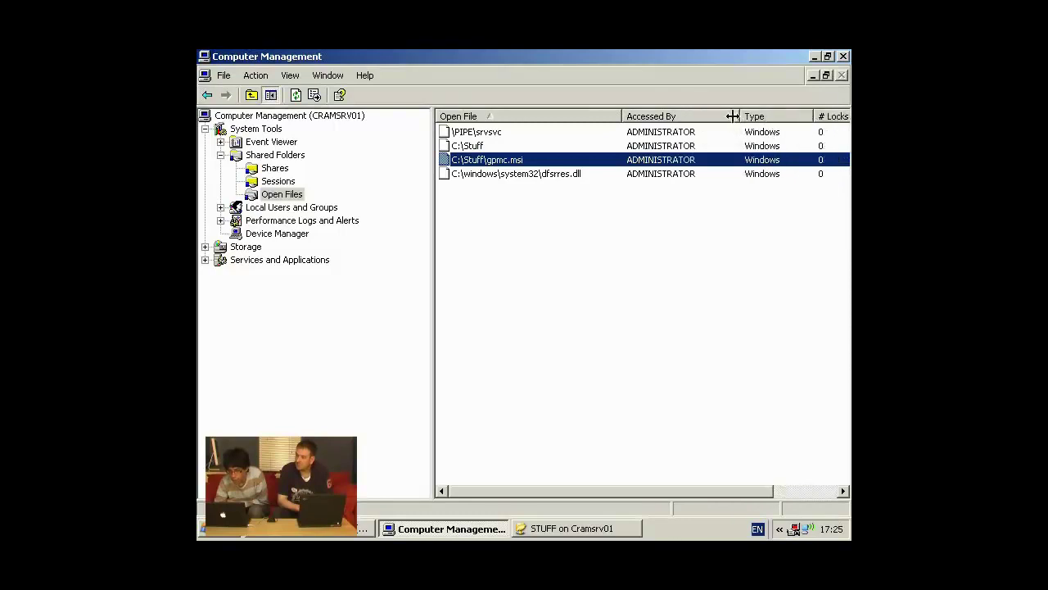
pyautogui.moveTo(616, 491); pyautogui.dragTo(753, 494)
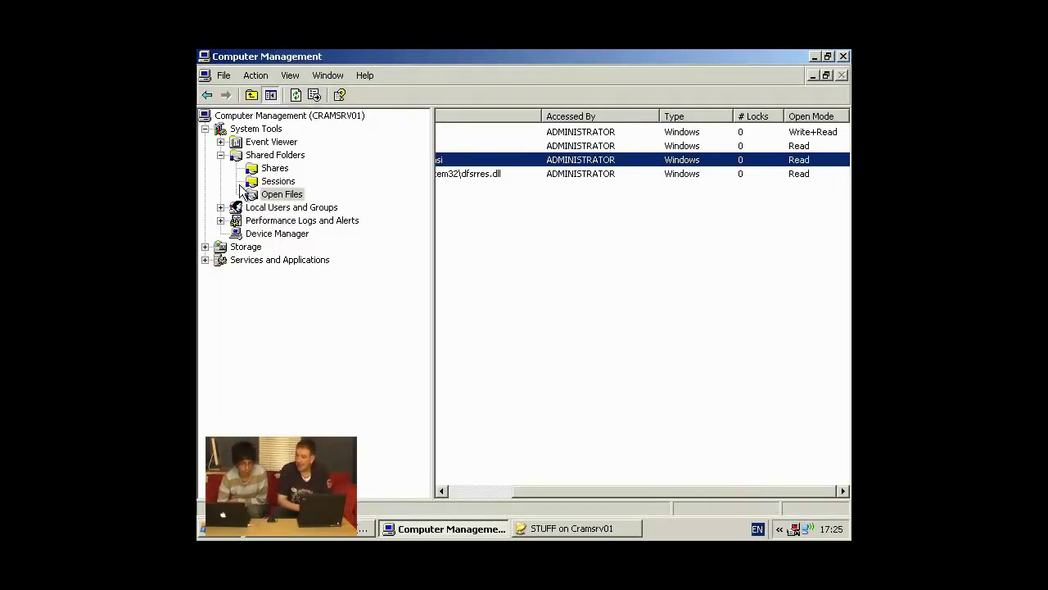
# Review the Users and Groups lists under Local Users and Groups, dismissing the Windows Installer message, and collapse the branch
pyautogui.click(220, 155)
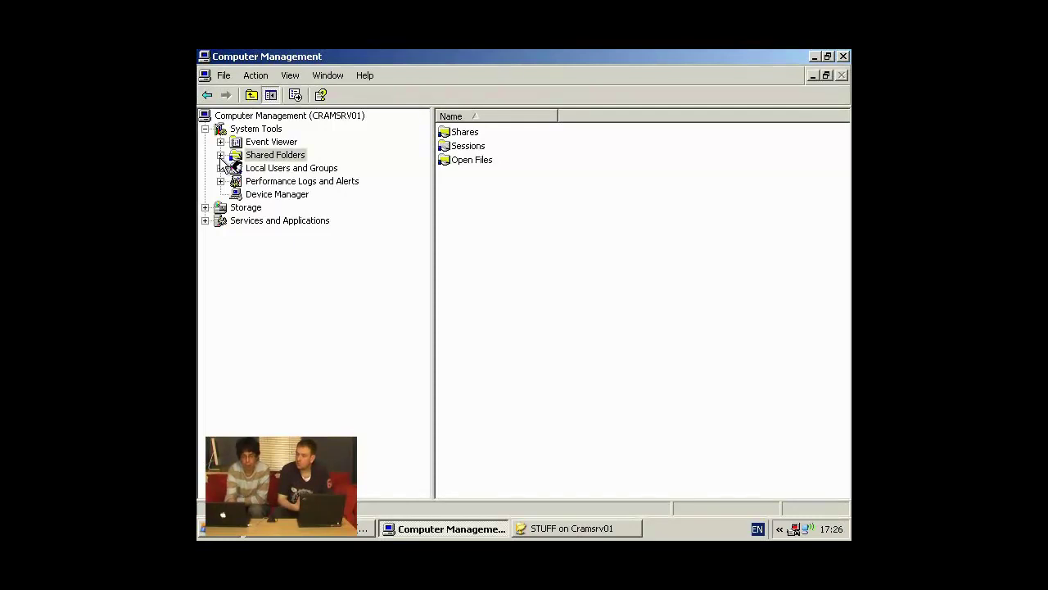
pyautogui.doubleClick(283, 168)
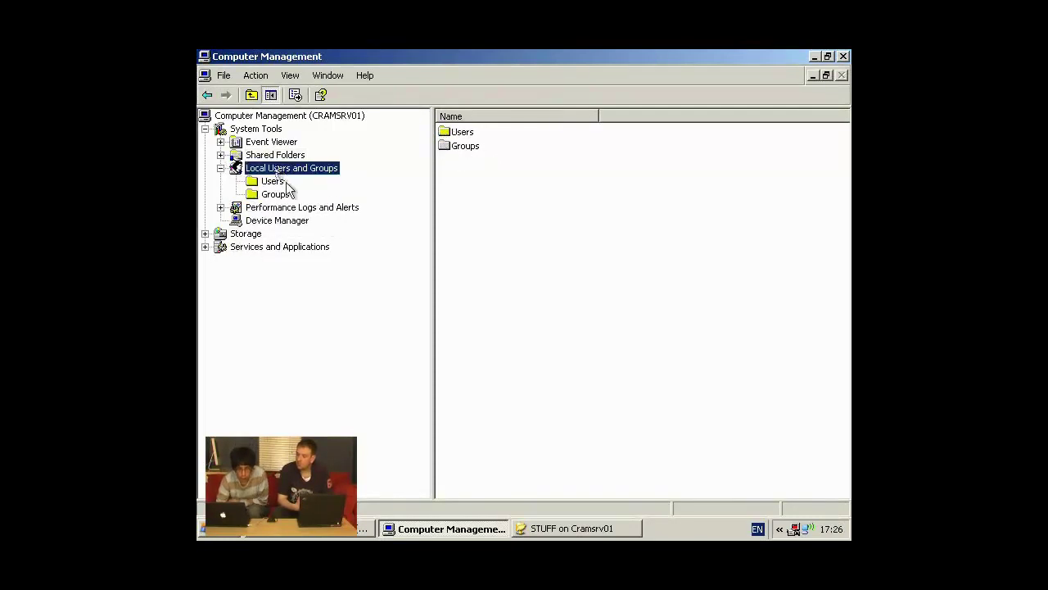
pyautogui.click(271, 181)
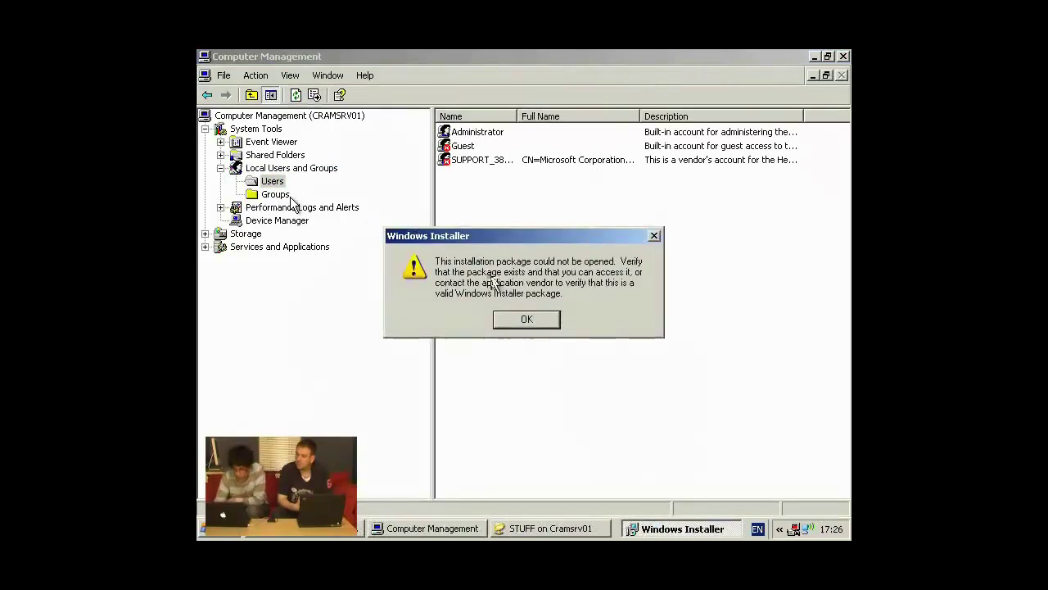
pyautogui.click(524, 319)
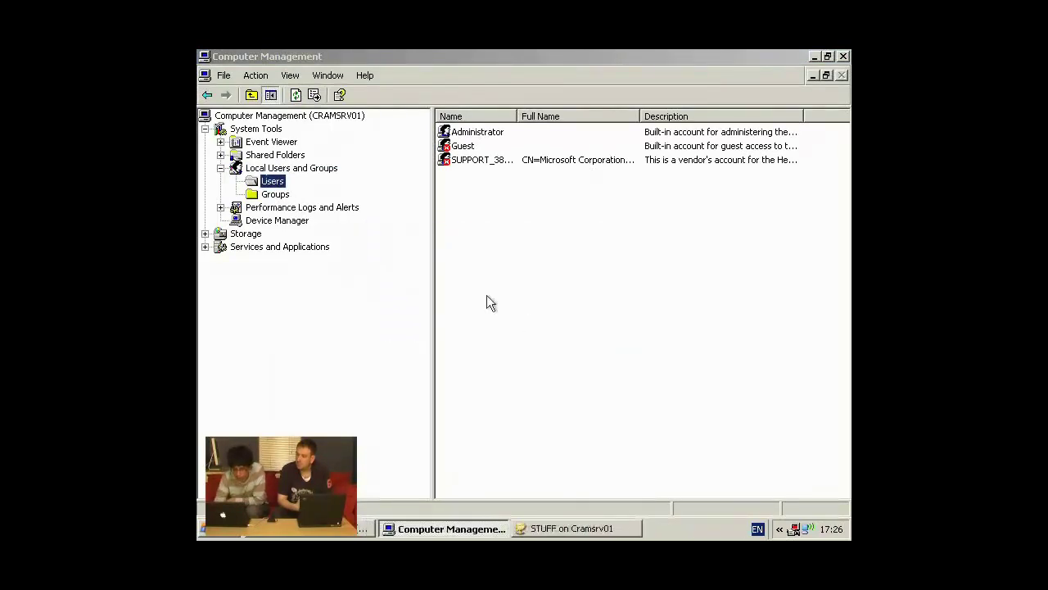
pyautogui.click(270, 195)
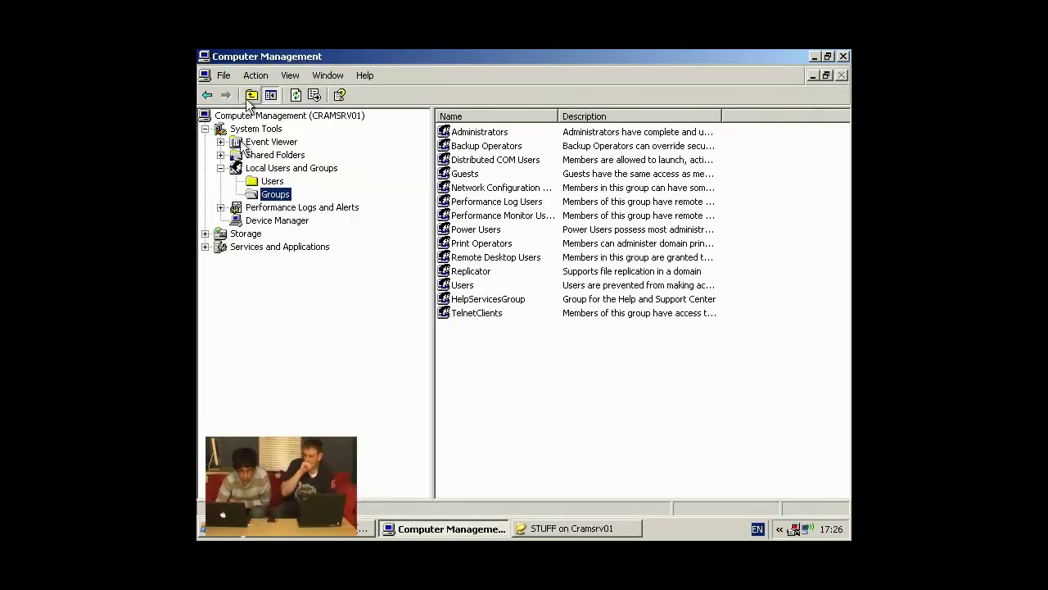
pyautogui.click(221, 168)
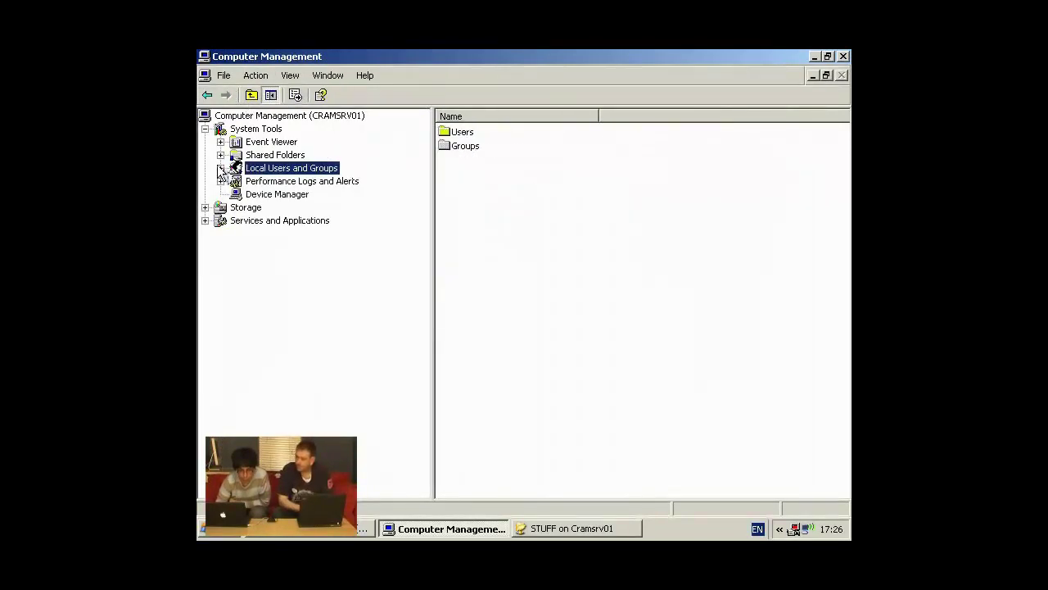
# Look at the items under Performance Logs and Alerts, then view CRAMSRV01's devices in Device Manager, acknowledging the read-only notice
pyautogui.click(221, 181)
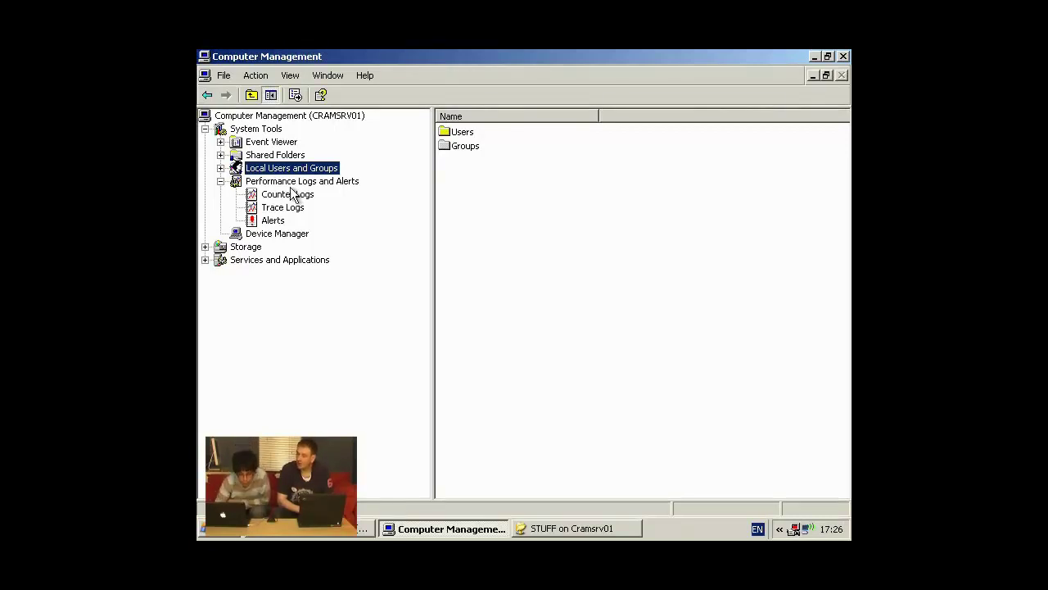
pyautogui.click(220, 181)
pyautogui.click(277, 197)
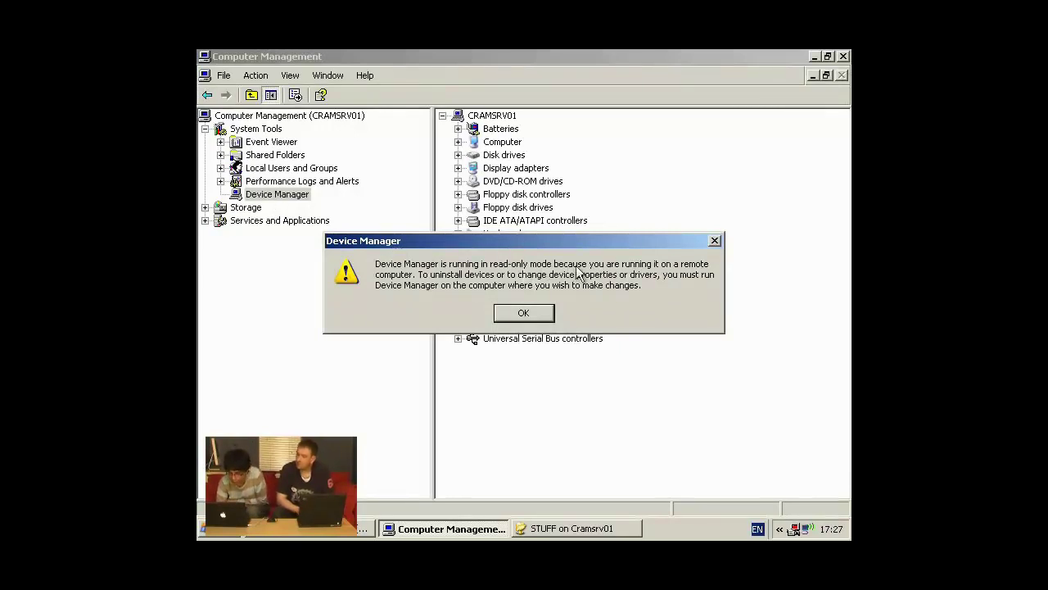
pyautogui.click(521, 316)
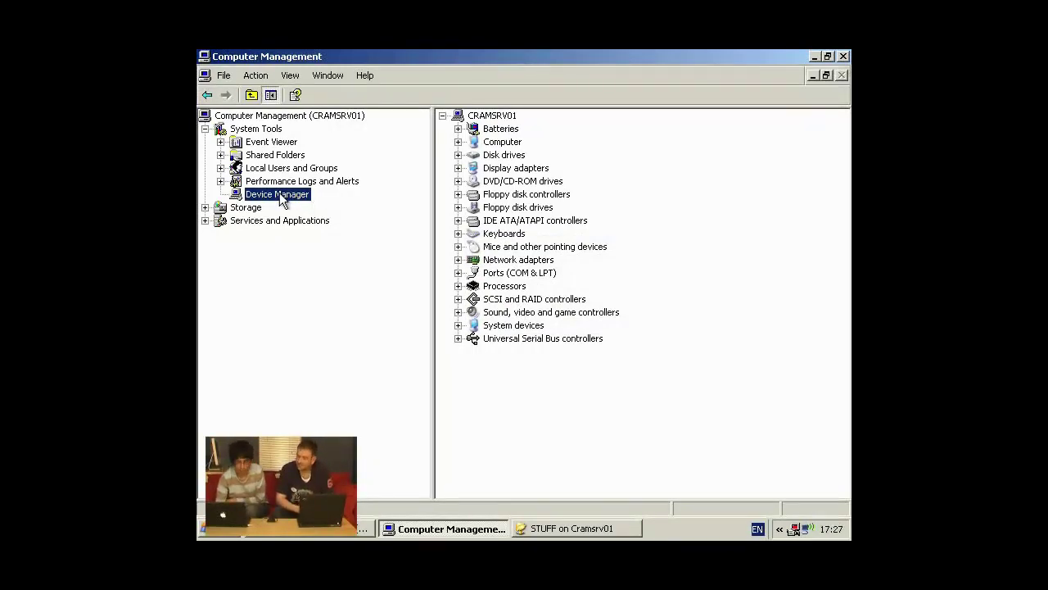
# Expand Storage and view Disk Defragmenter and the Disk Management volumes on the remote computer
pyautogui.doubleClick(233, 211)
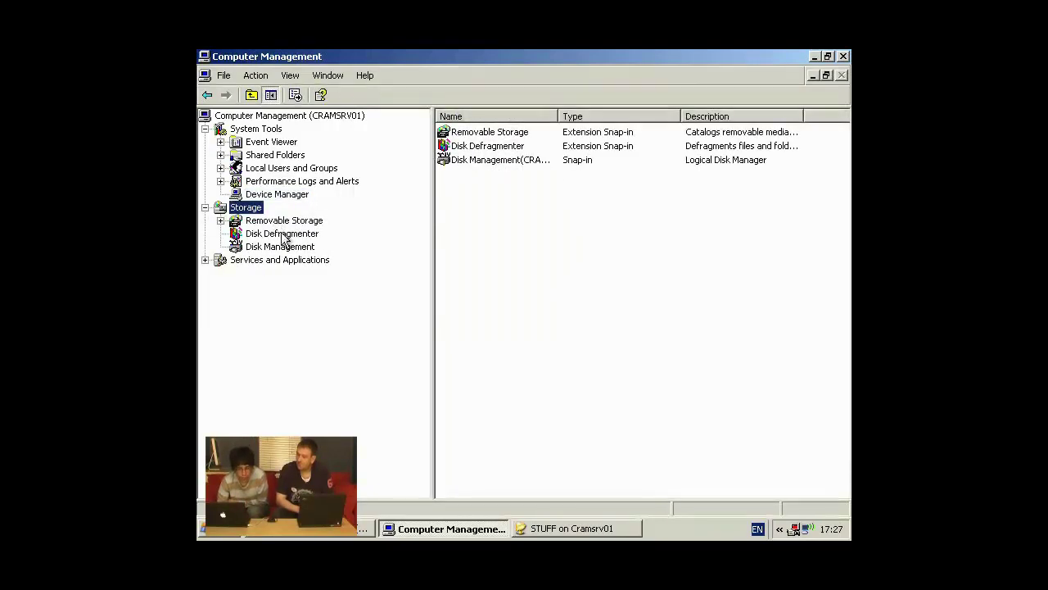
pyautogui.click(282, 235)
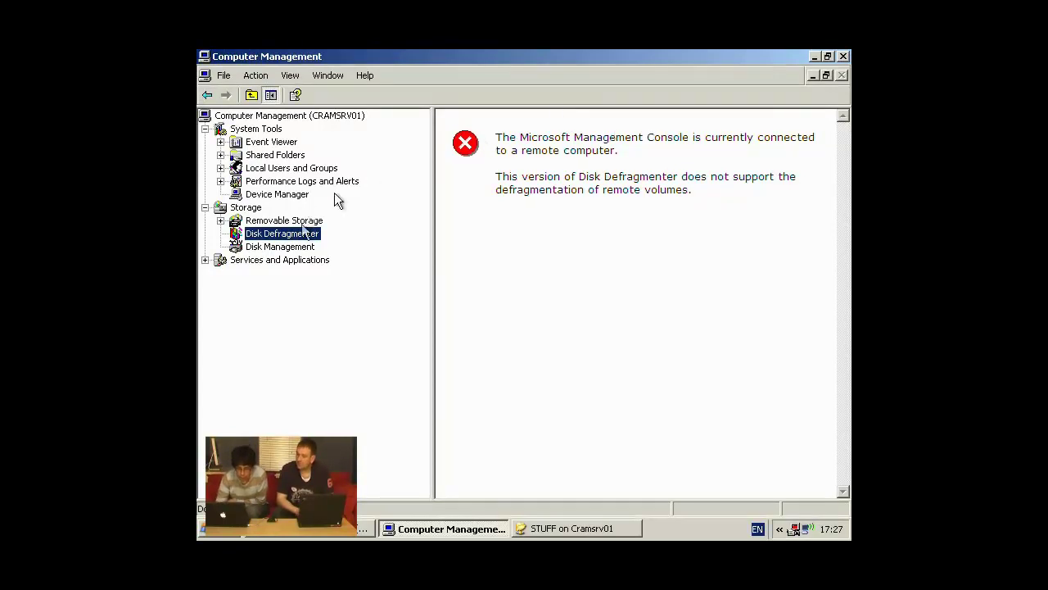
pyautogui.click(293, 248)
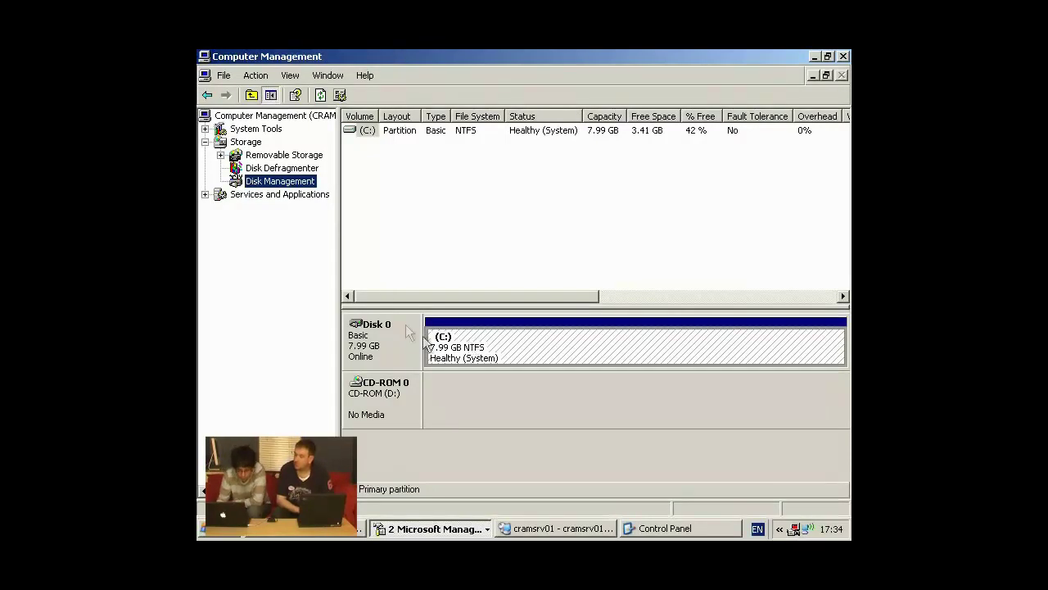
# Collapse Storage and display the Services list under Services and Applications
pyautogui.click(205, 142)
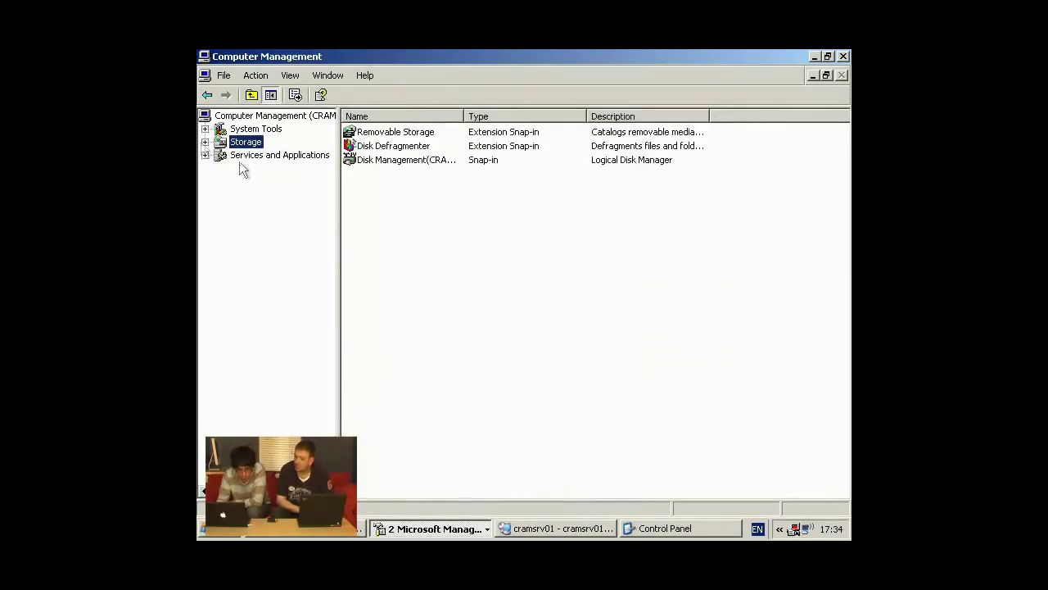
pyautogui.doubleClick(238, 160)
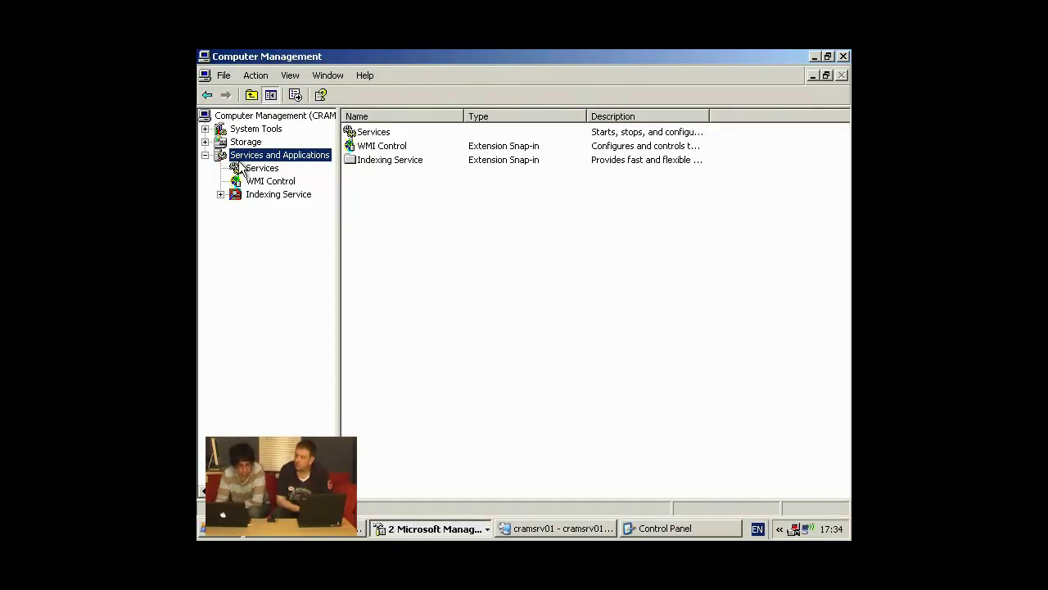
pyautogui.click(244, 168)
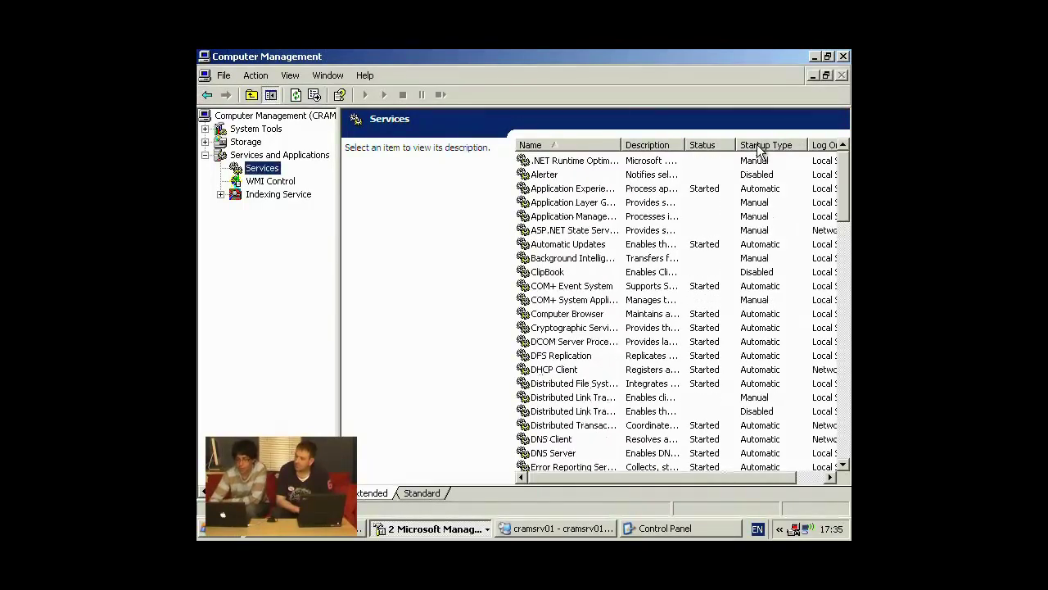
# Sort the services by startup type and review the automatic ones, including the description of Performance Logs and Alerts
pyautogui.click(760, 147)
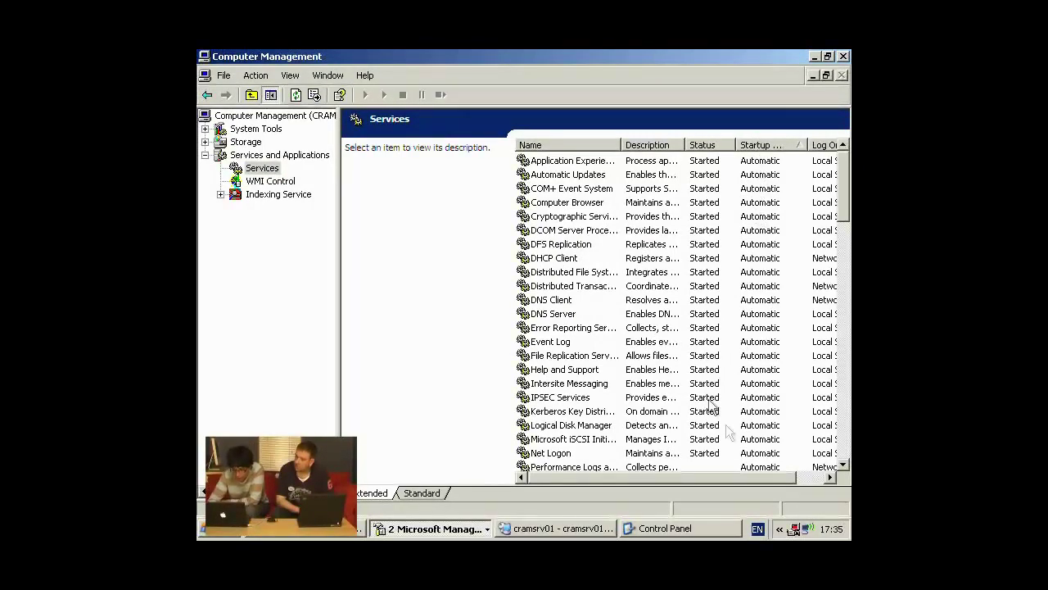
pyautogui.click(754, 466)
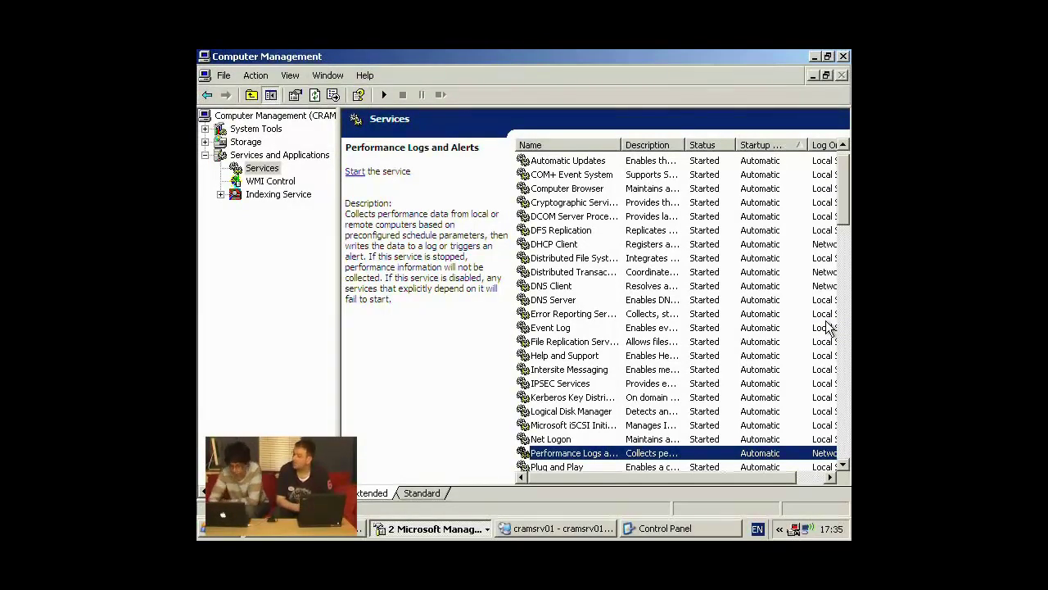
pyautogui.moveTo(847, 212); pyautogui.dragTo(845, 274)
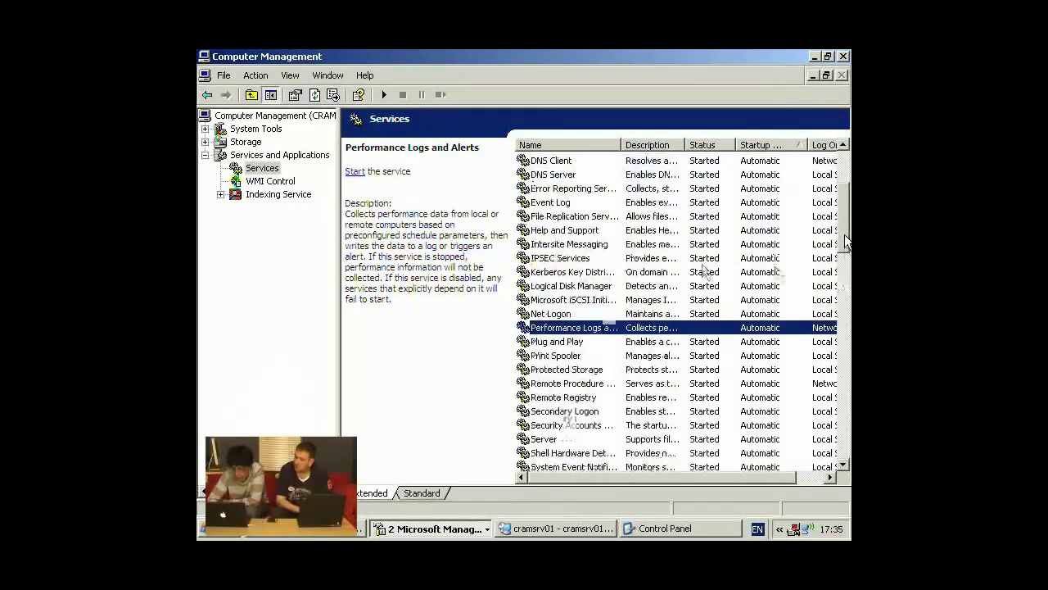
# View the General and Log On settings of the Secondary Logon service, then close its properties without changes
pyautogui.scroll(-4, 557, 250)
pyautogui.doubleClick(557, 244)
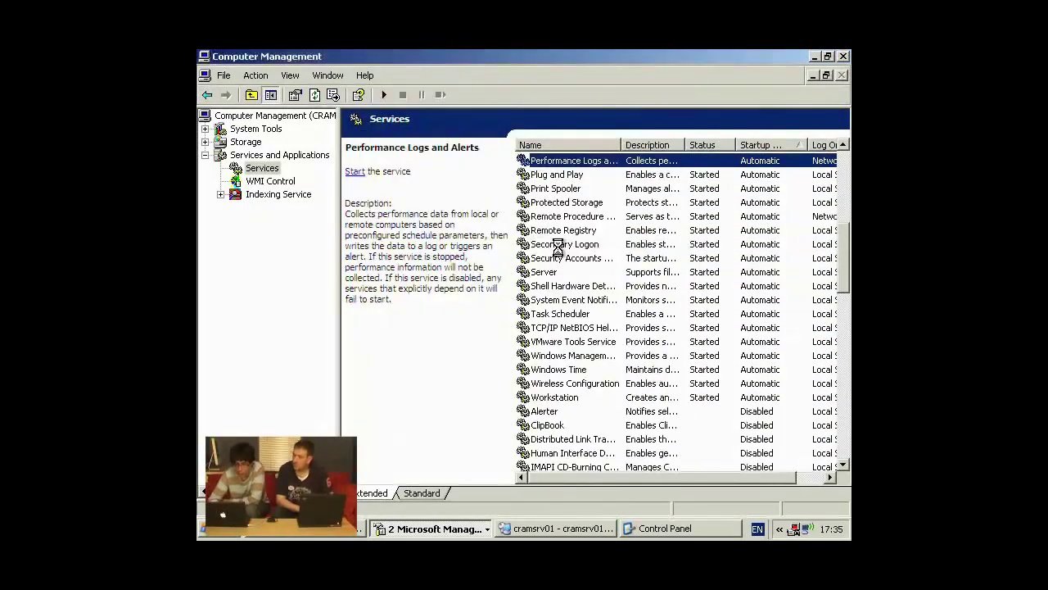
pyautogui.hotkey('ctrl', 'Tab')
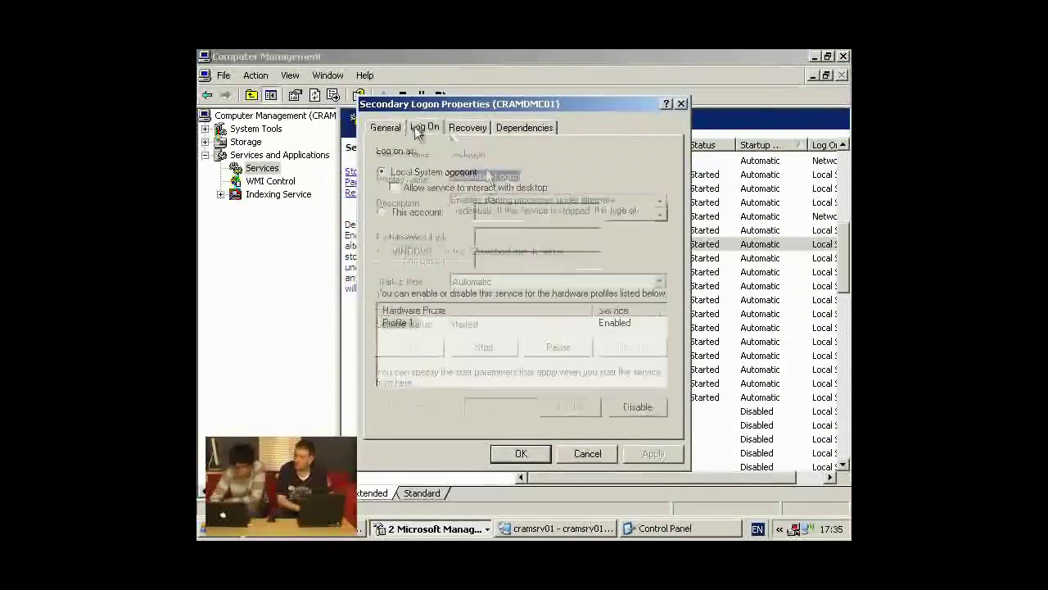
pyautogui.hotkey('ctrl', 'shift', 'Tab')
pyautogui.hotkey('ctrl', 'Tab')
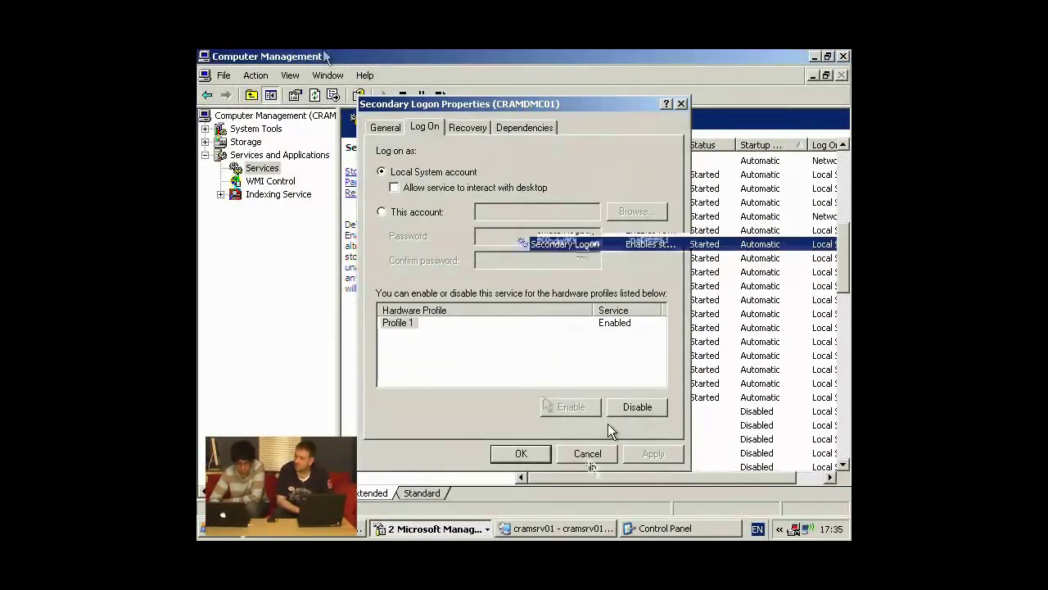
pyautogui.click(588, 455)
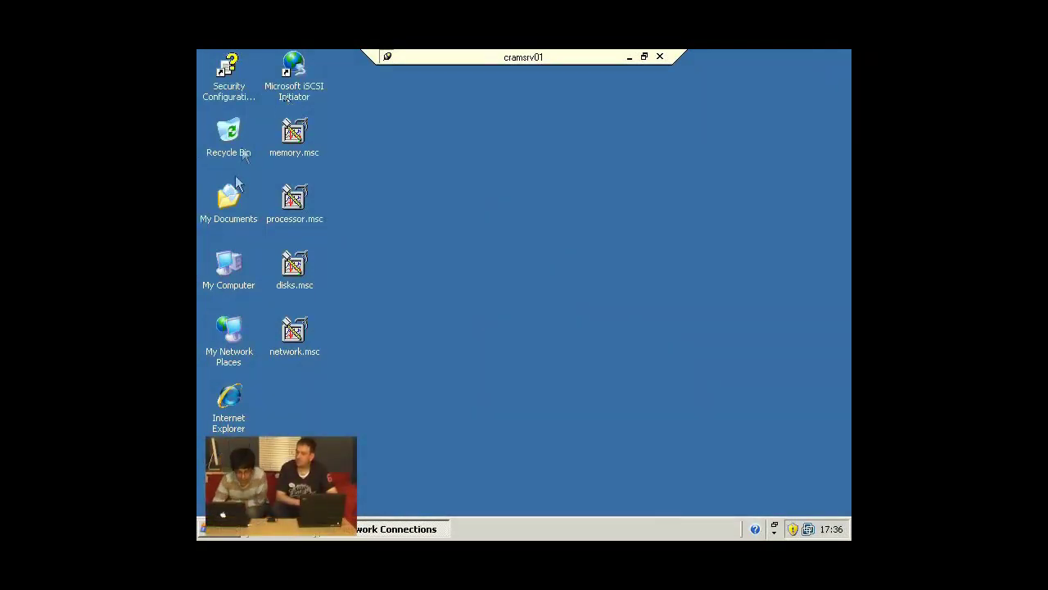
# In the cramsrv01 session, view the Remote settings in System Properties and the Remote Desktop Users list, then cancel both dialogs
pyautogui.rightClick(229, 270)
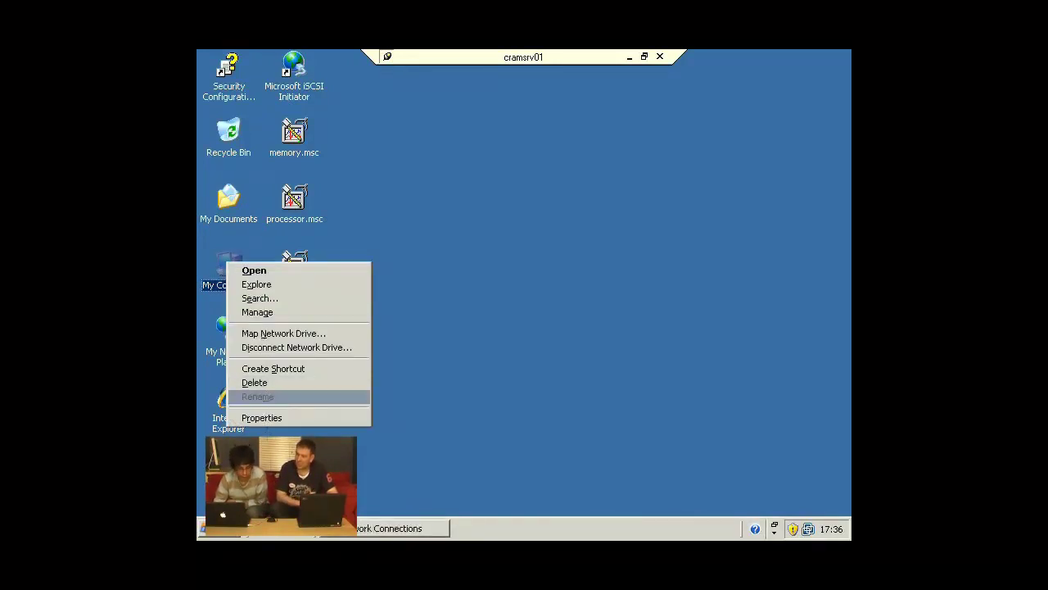
pyautogui.click(268, 419)
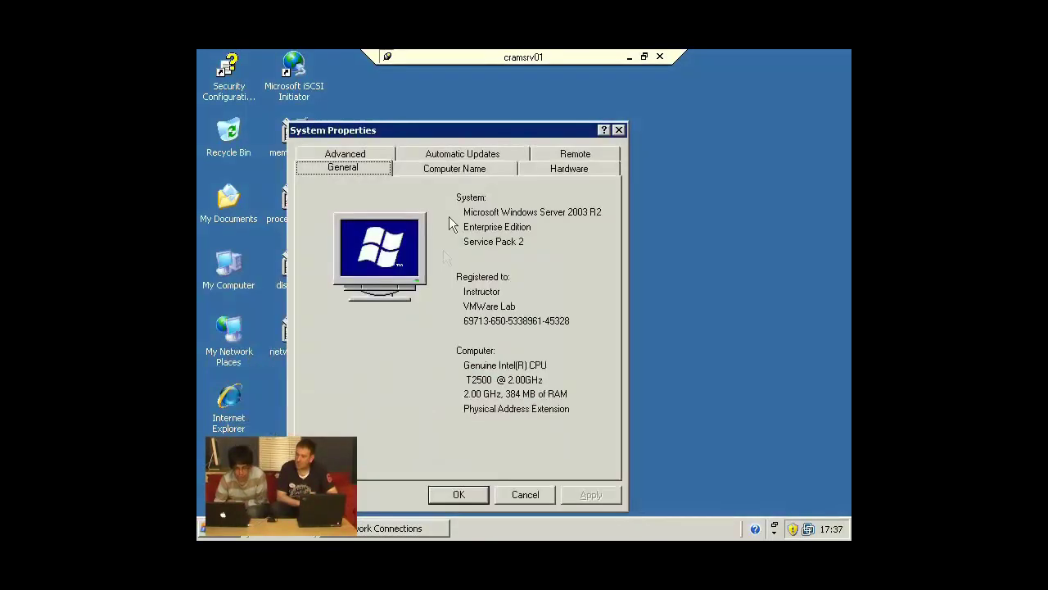
pyautogui.click(565, 154)
pyautogui.moveTo(546, 131); pyautogui.dragTo(555, 102)
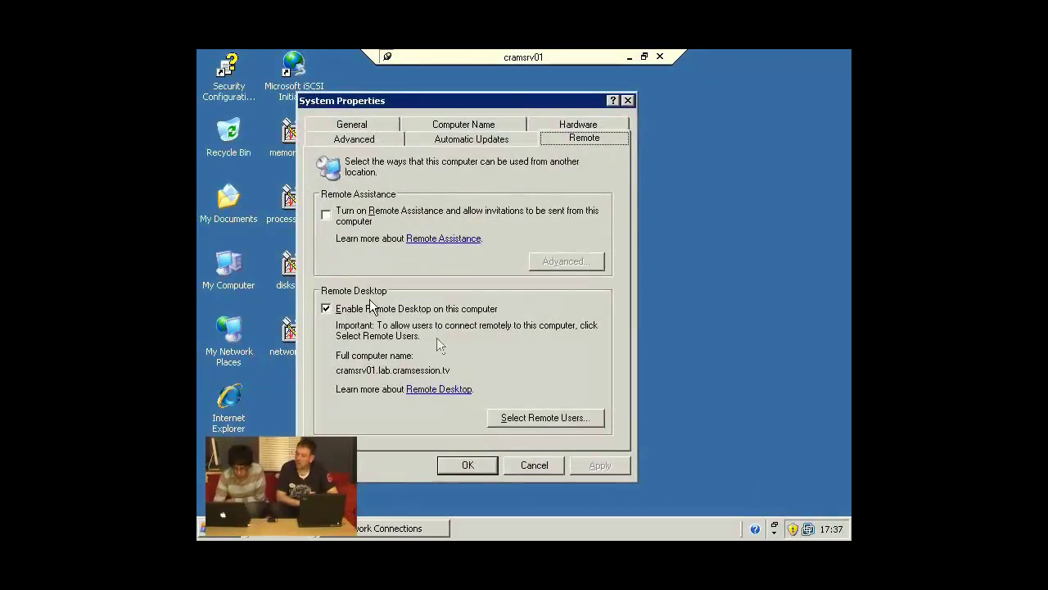
pyautogui.click(534, 418)
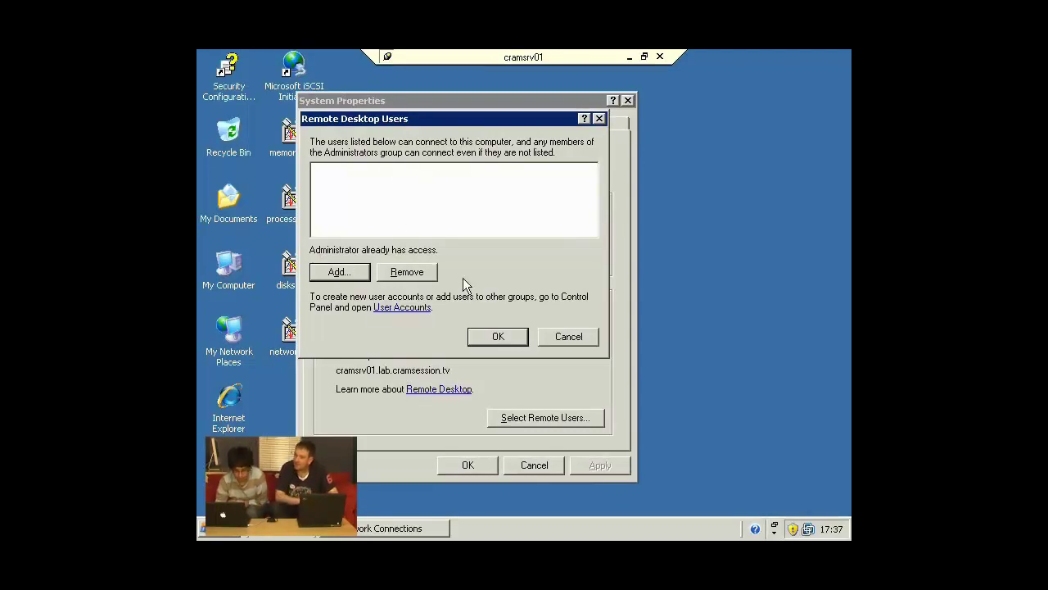
pyautogui.click(569, 344)
pyautogui.click(531, 466)
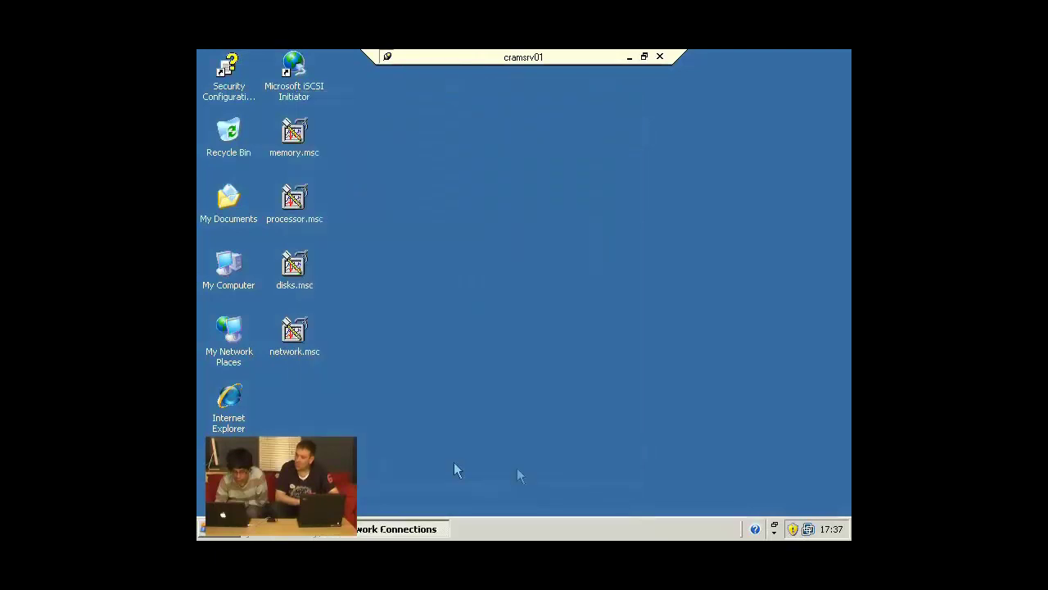
# Open Terminal Services Manager on cramsrv01 and review the connected user's session details on this computer
pyautogui.click(217, 528)
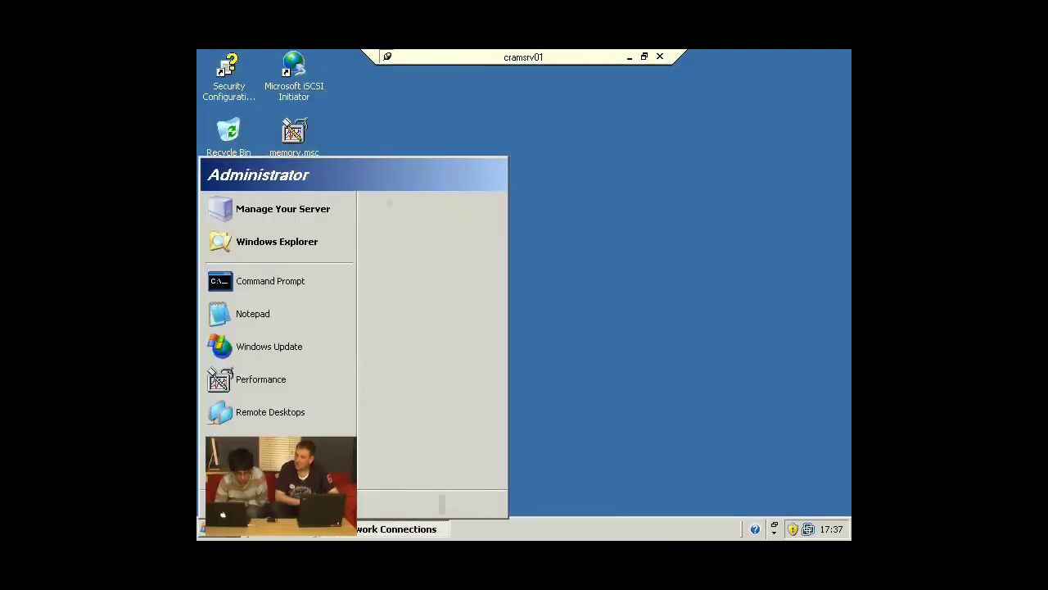
pyautogui.moveTo(270, 473)
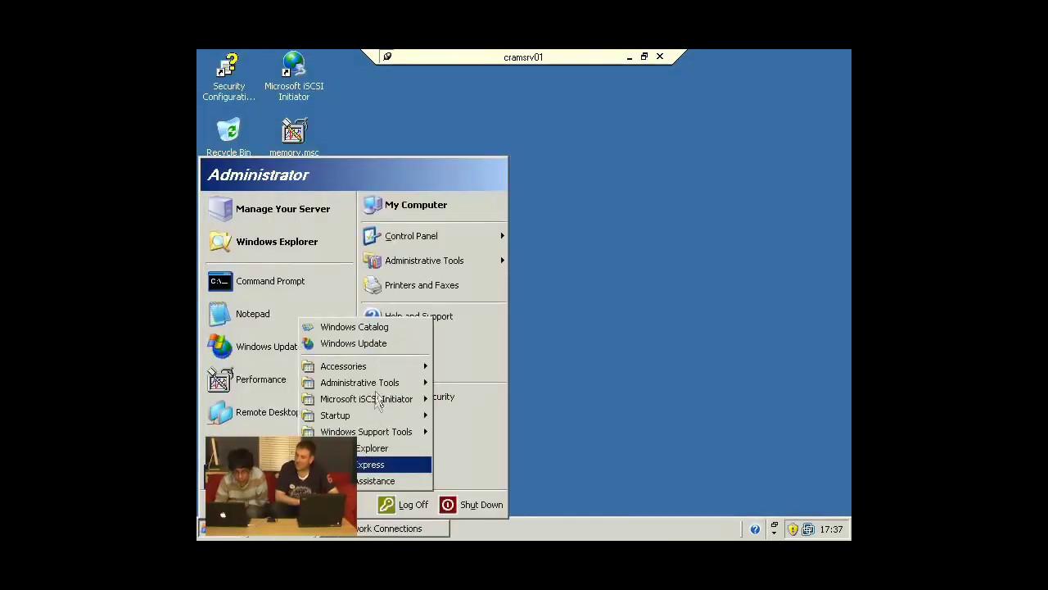
pyautogui.moveTo(378, 385)
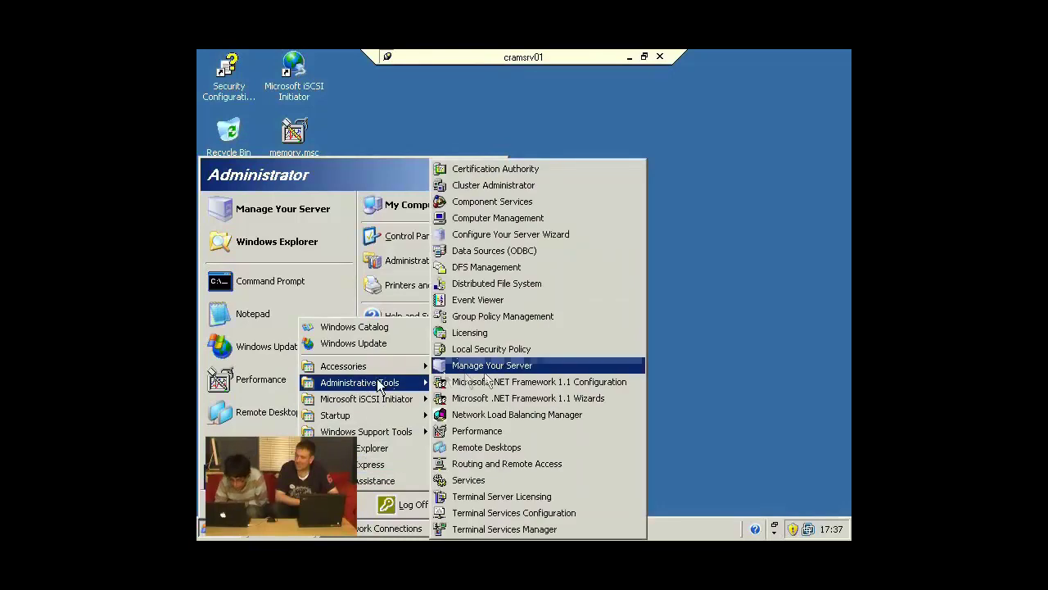
pyautogui.click(530, 530)
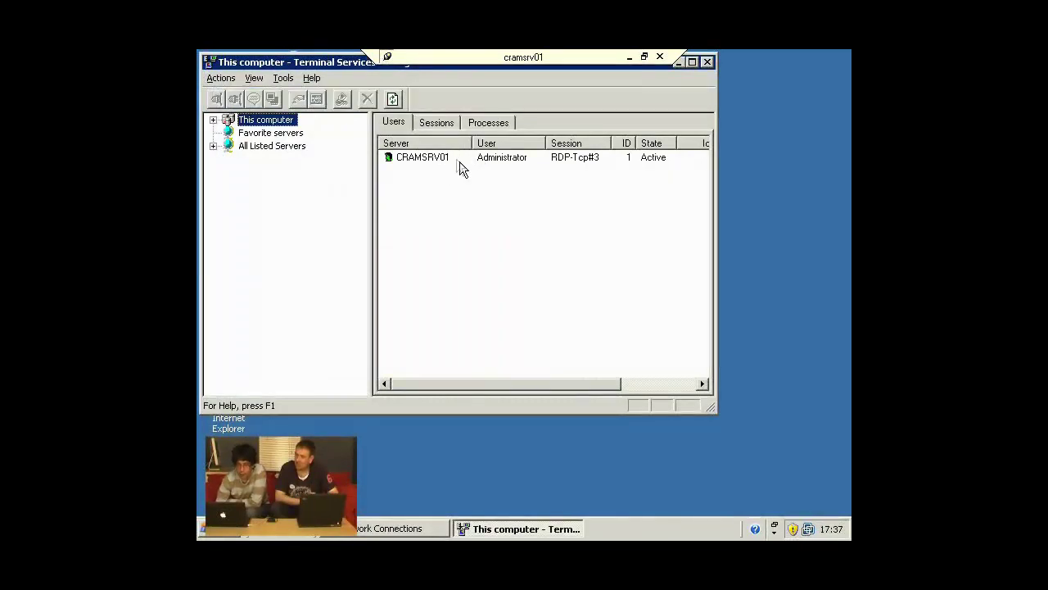
pyautogui.click(461, 167)
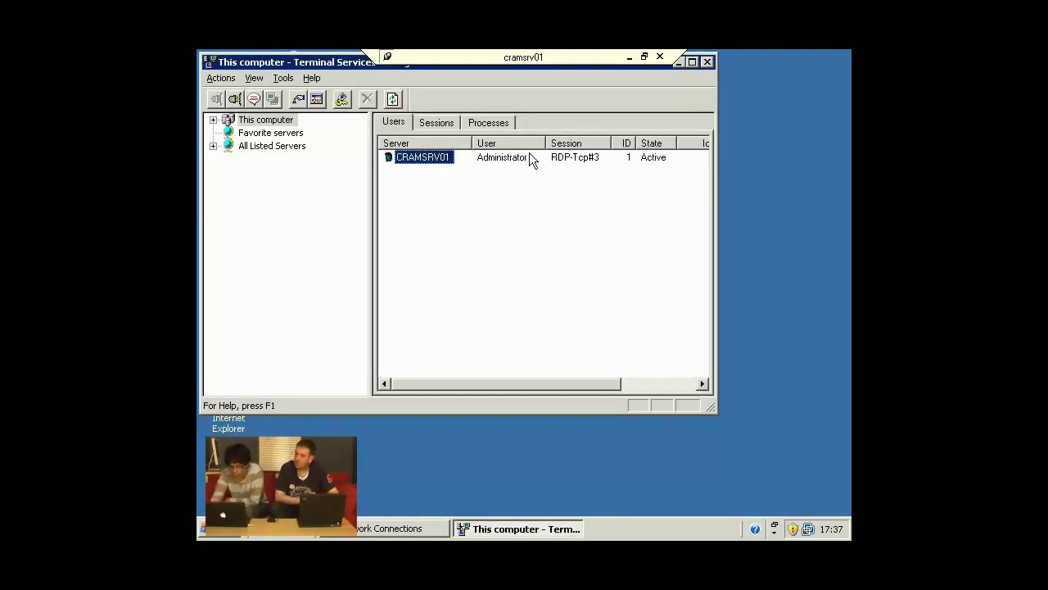
pyautogui.moveTo(596, 388); pyautogui.dragTo(661, 383)
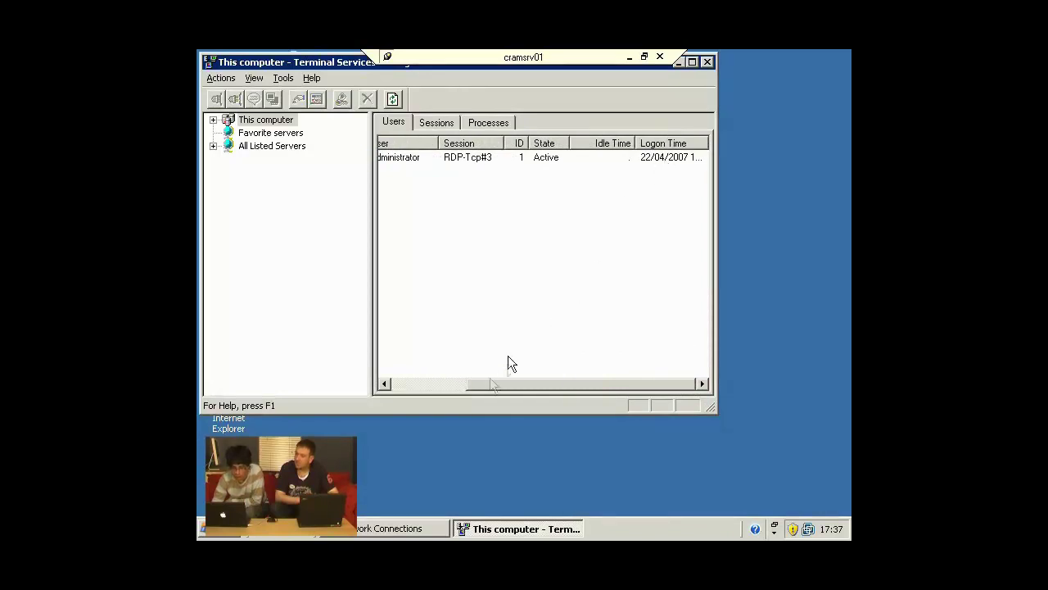
pyautogui.moveTo(494, 385); pyautogui.dragTo(358, 386)
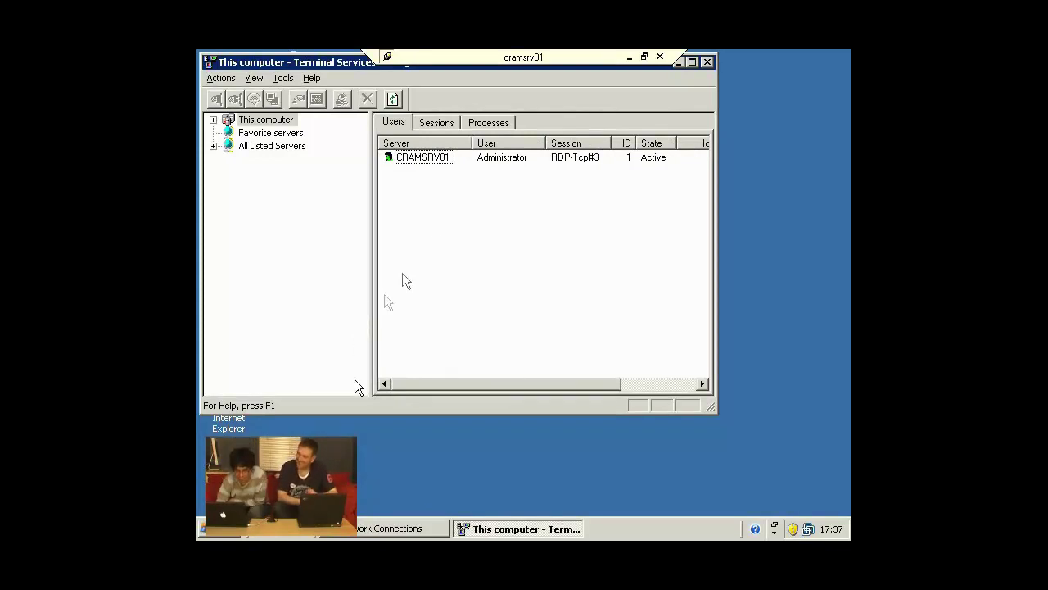
# Send the message "gi" to the Administrator session on CRAMSRV01 and dismiss the received message
pyautogui.rightClick(432, 164)
pyautogui.click(479, 198)
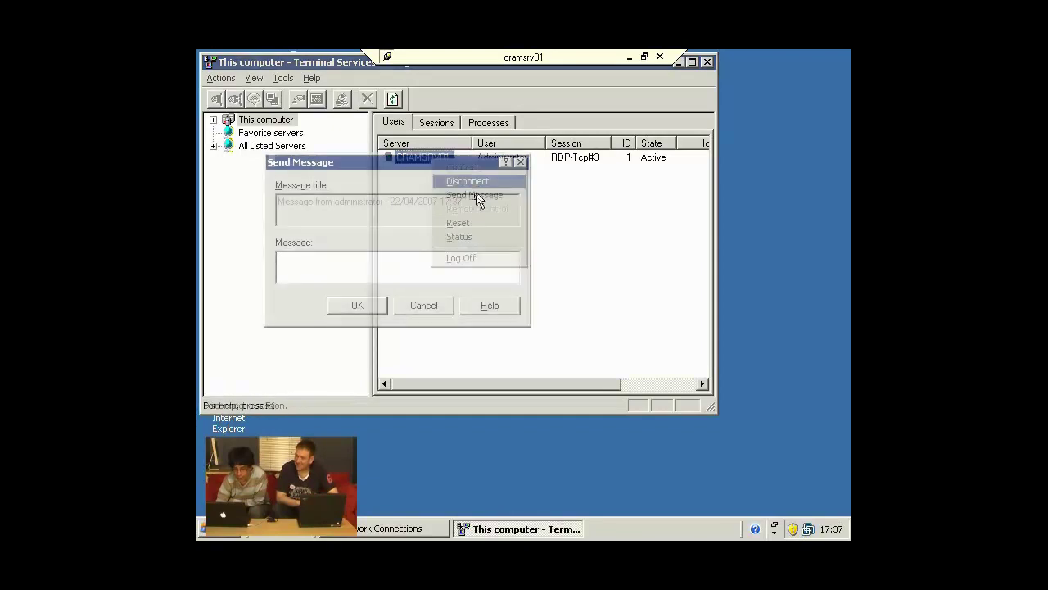
pyautogui.write('g')
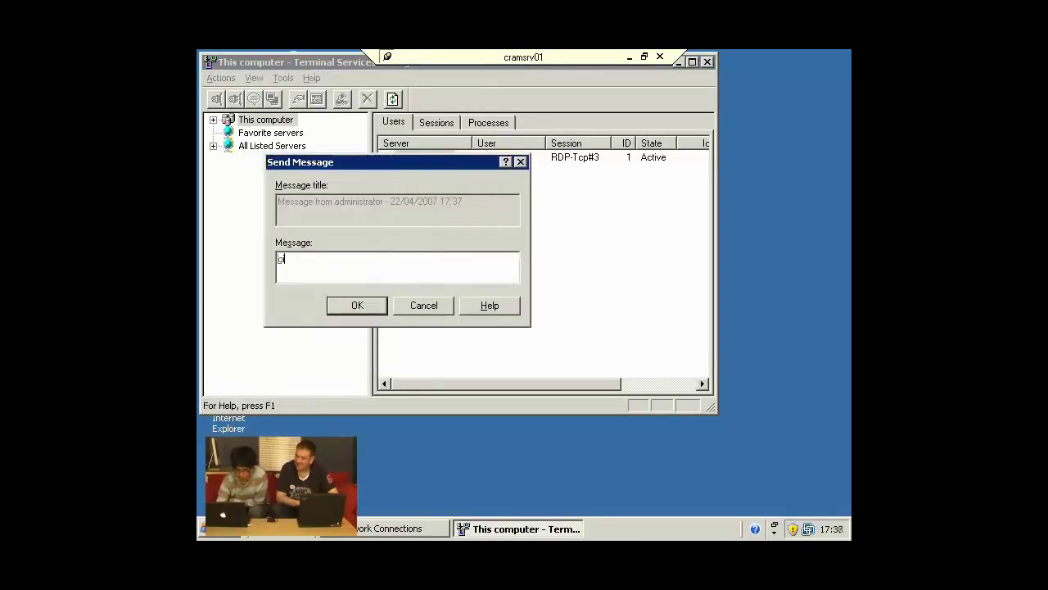
pyautogui.write('i')
pyautogui.press('Return')
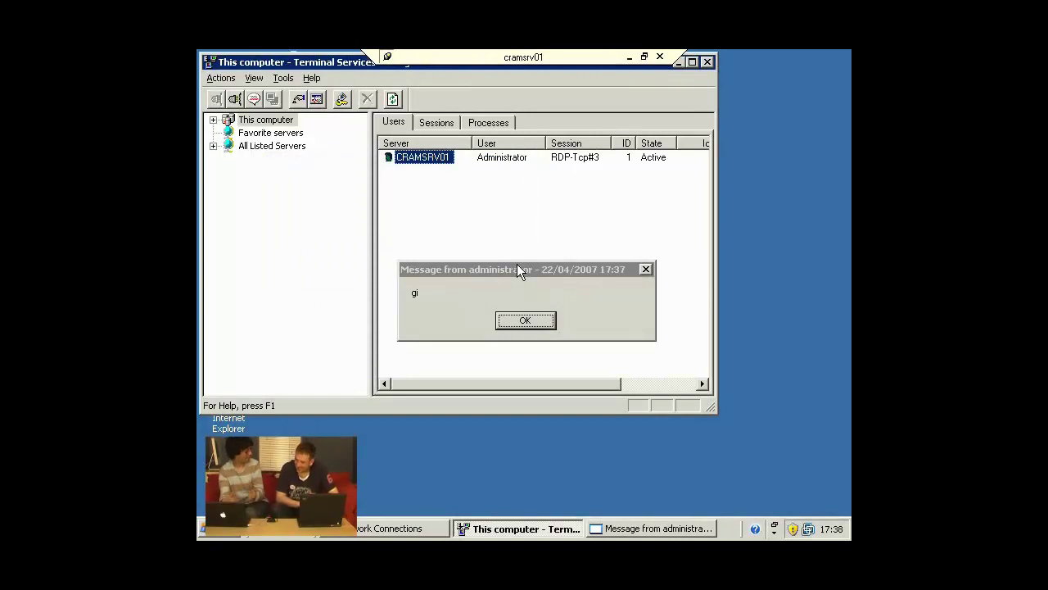
pyautogui.click(525, 321)
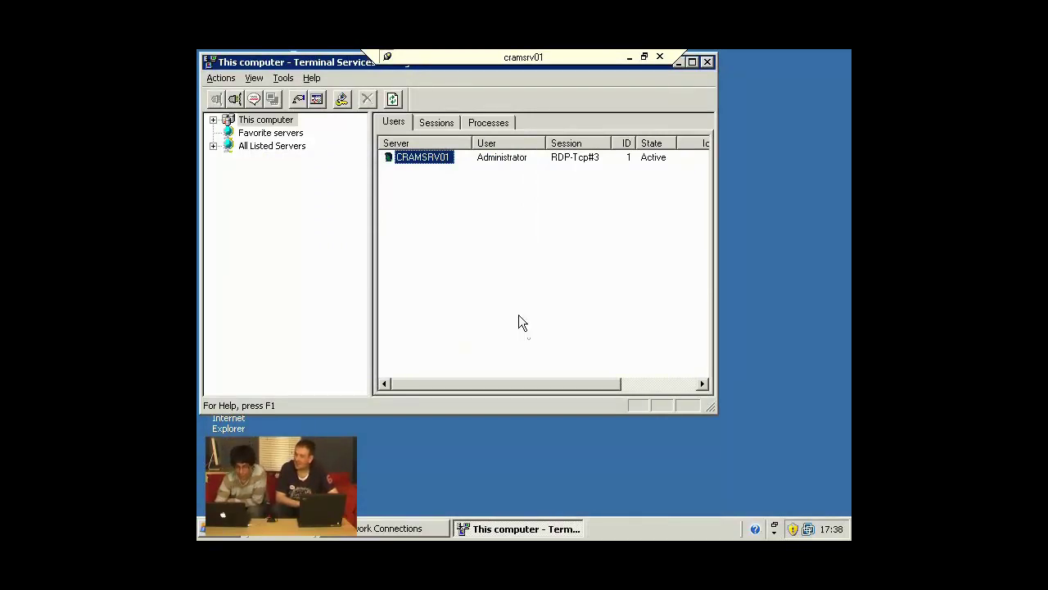
# Review the terminal server's Sessions list and its running Processes, including the image names
pyautogui.click(437, 125)
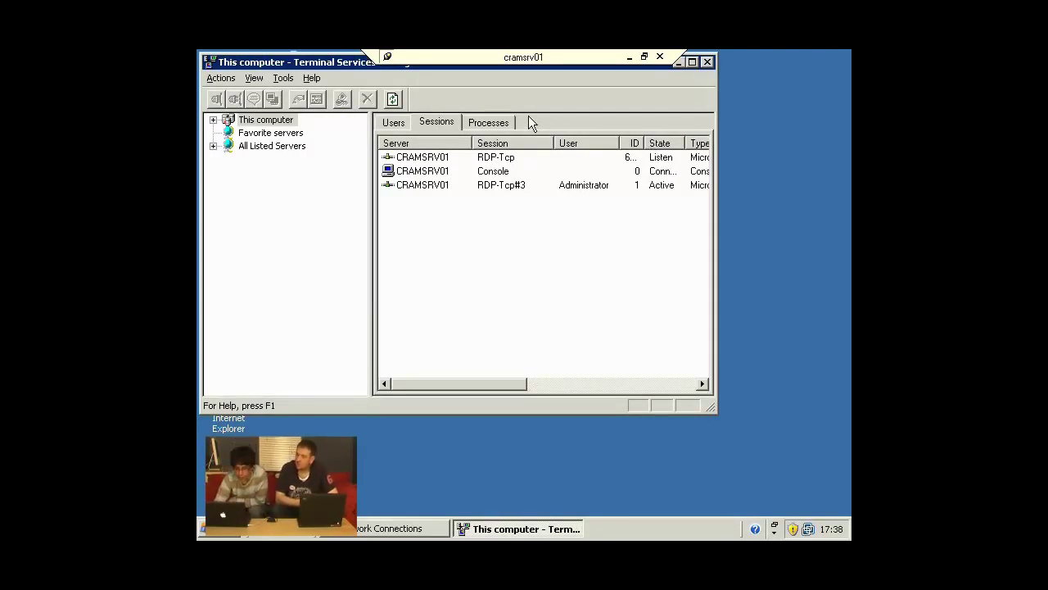
pyautogui.click(491, 122)
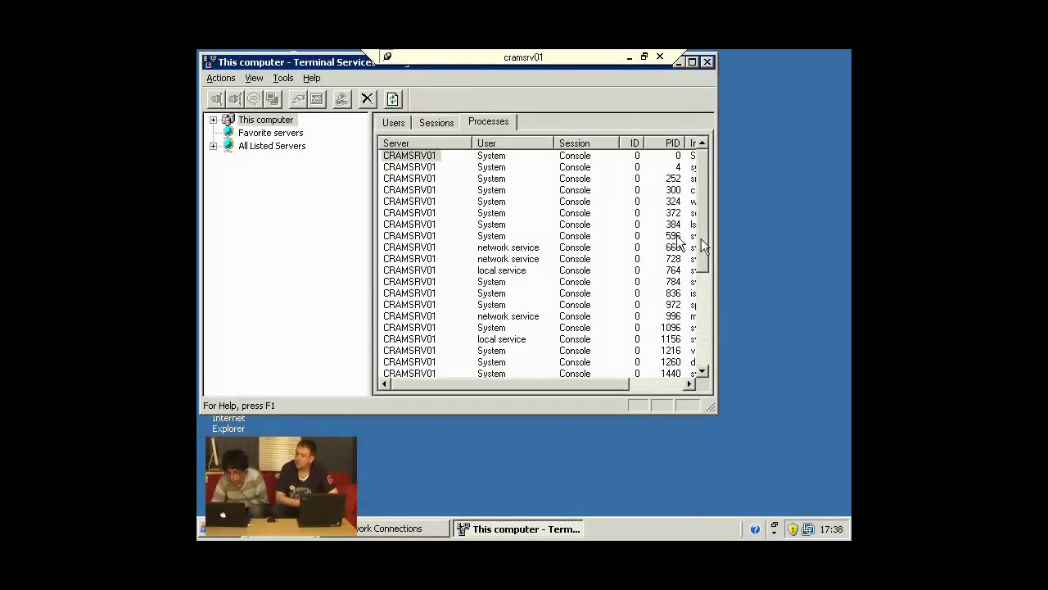
pyautogui.moveTo(701, 245); pyautogui.dragTo(654, 386)
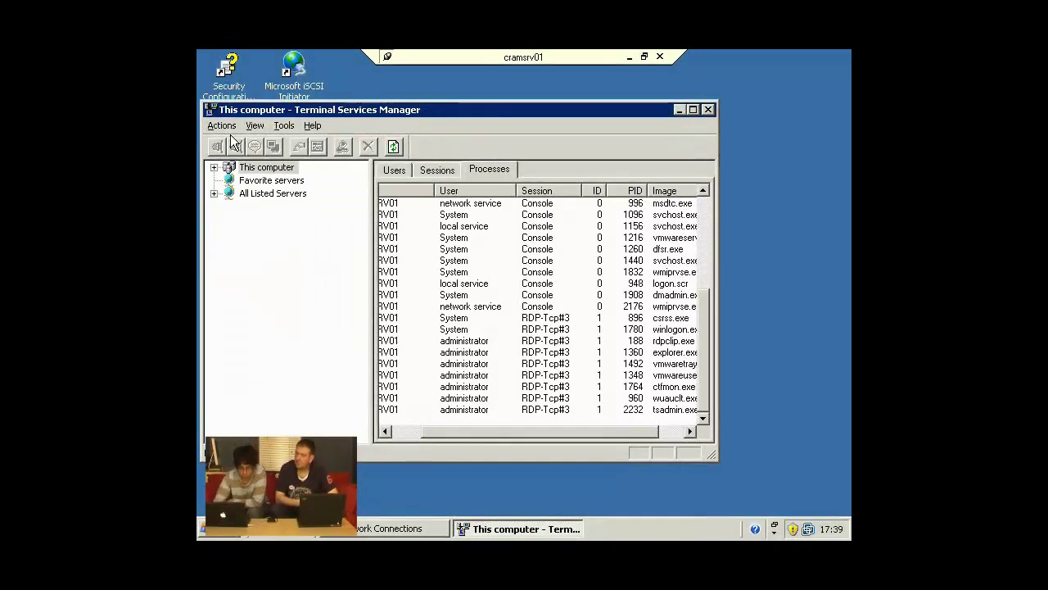
# View Favorite servers and the CRAMSESSION domain under All Listed Servers, then close Terminal Services Manager
pyautogui.click(267, 181)
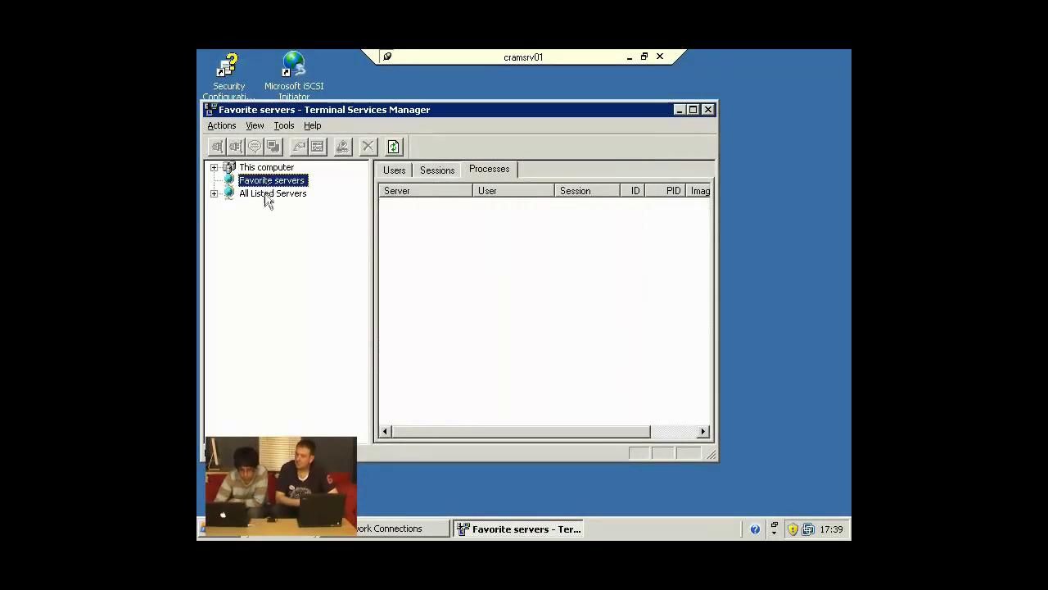
pyautogui.click(268, 195)
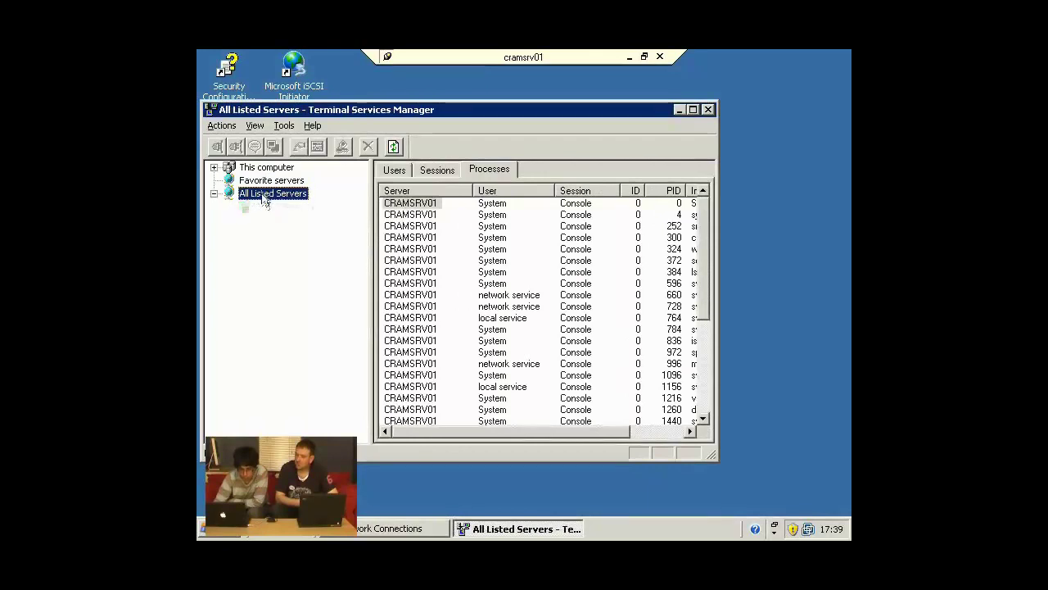
pyautogui.click(267, 207)
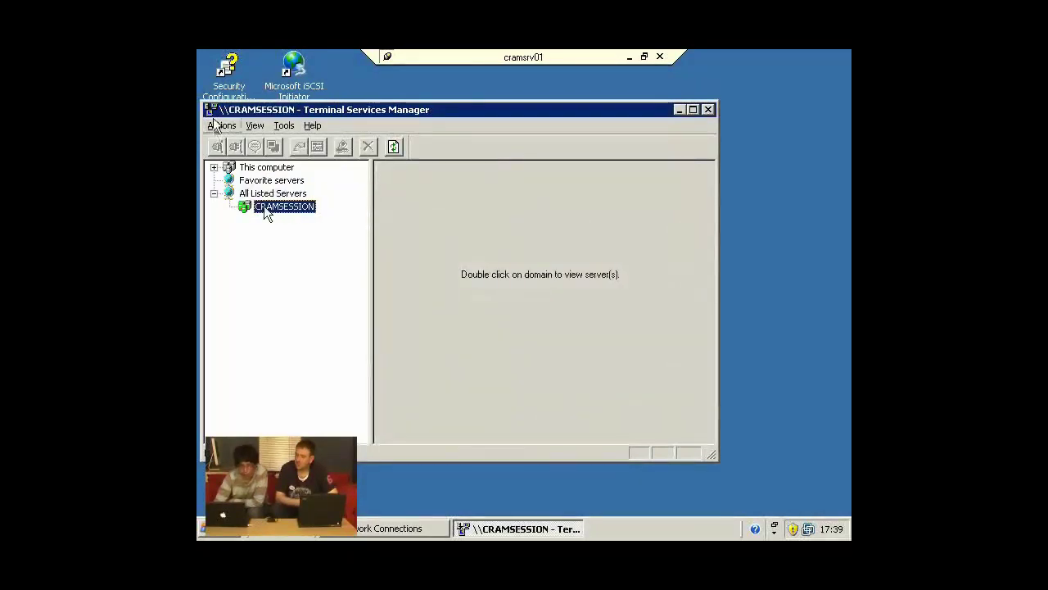
pyautogui.doubleClick(210, 110)
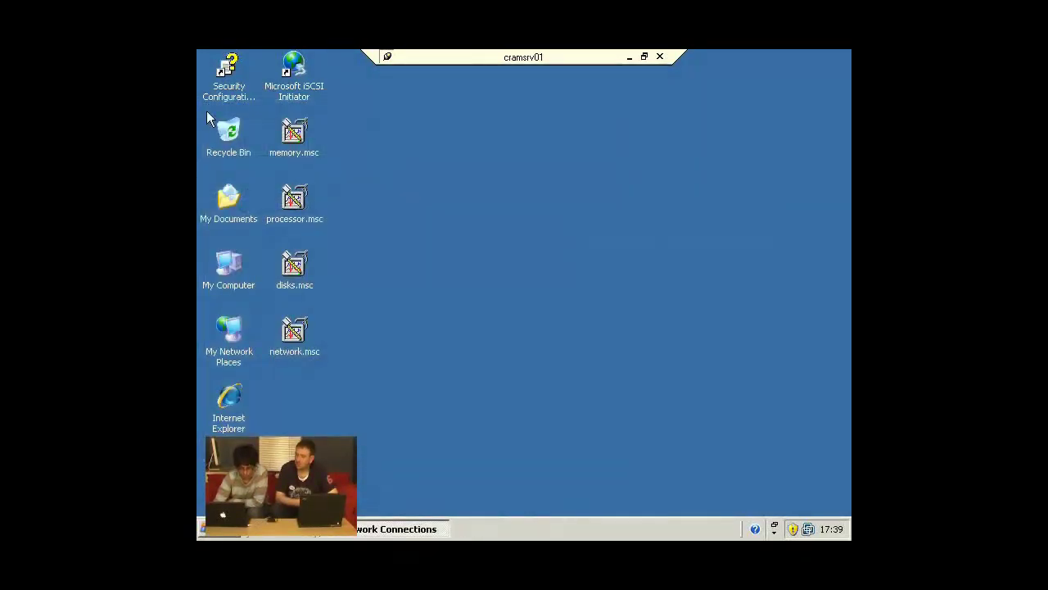
# Open Terminal Services Configuration and view its Connections and Server Settings
pyautogui.click(217, 531)
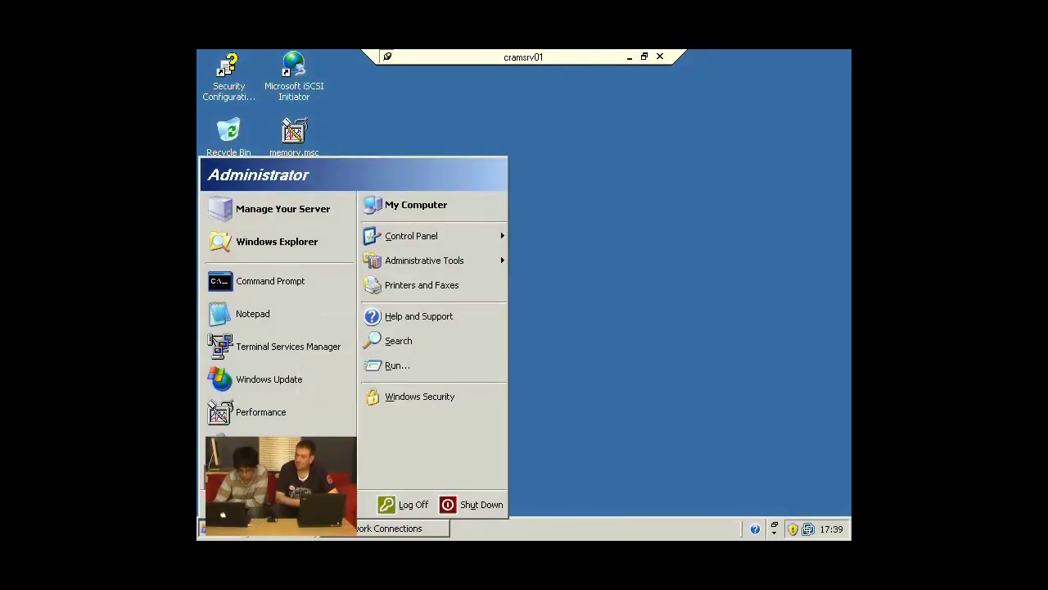
pyautogui.moveTo(246, 479)
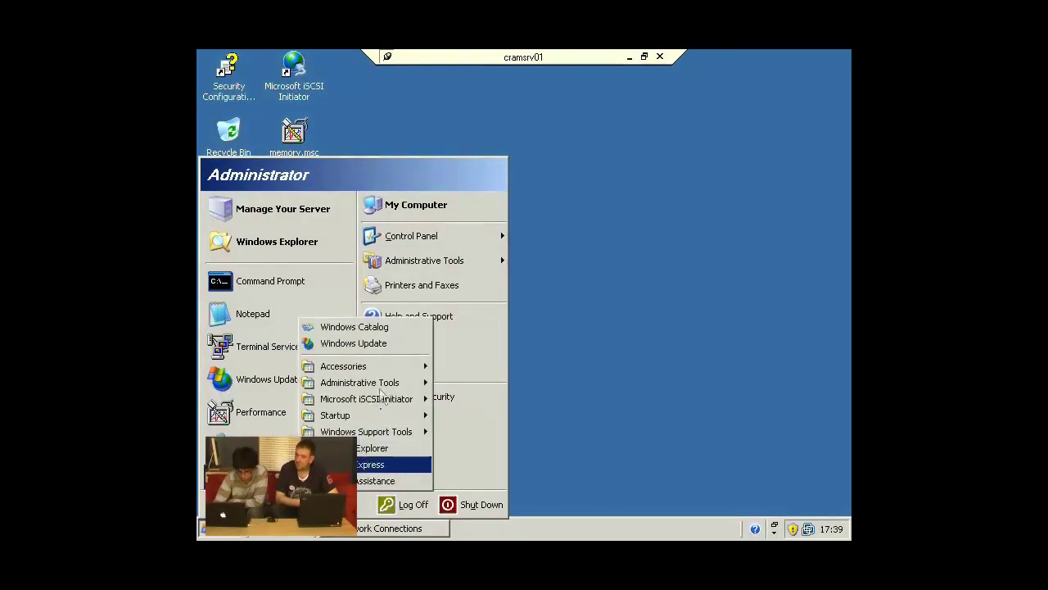
pyautogui.moveTo(382, 383)
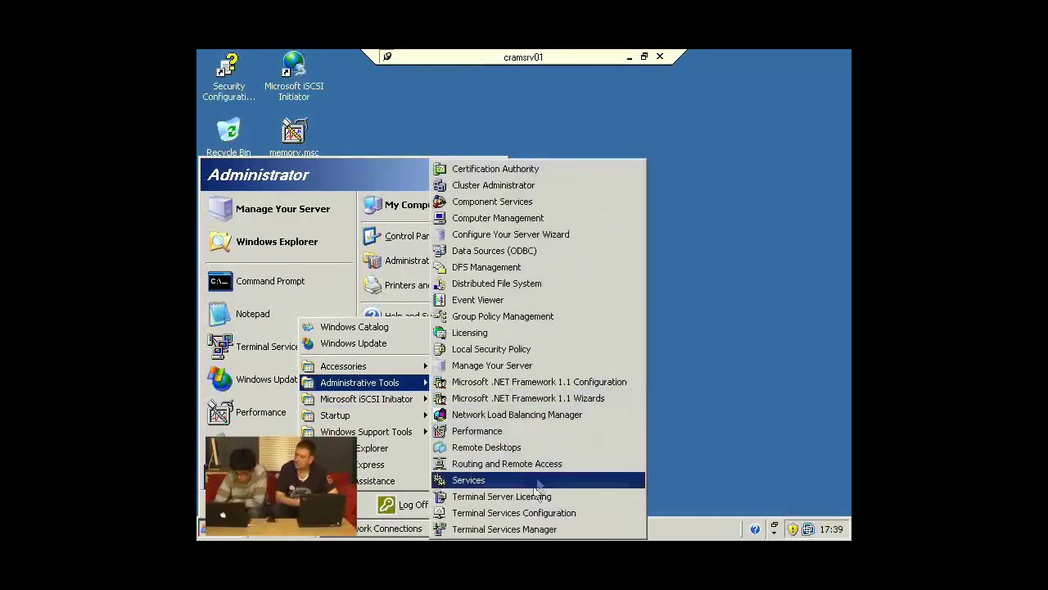
pyautogui.click(524, 513)
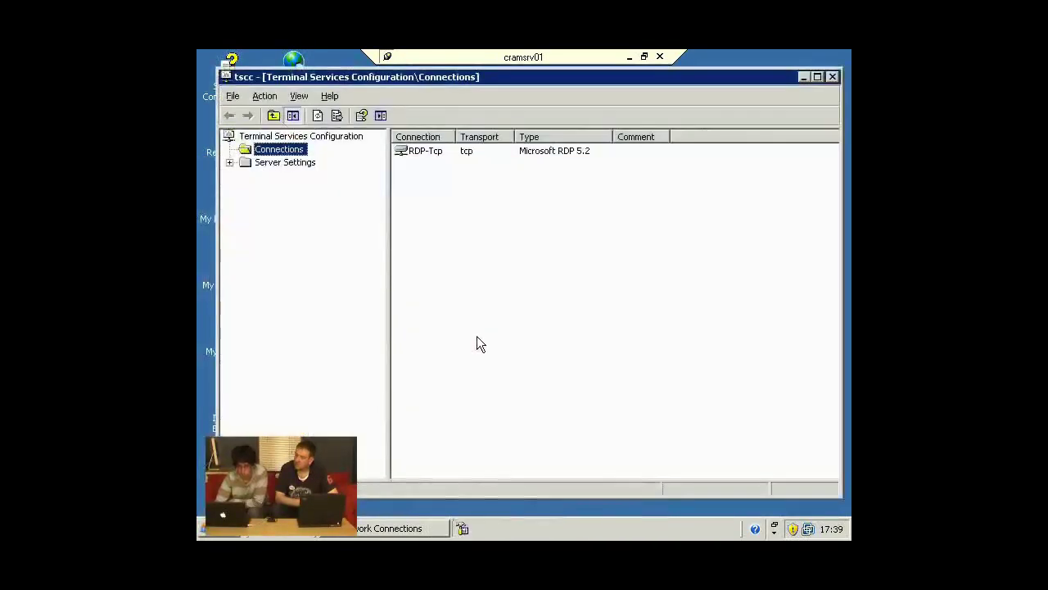
pyautogui.click(311, 164)
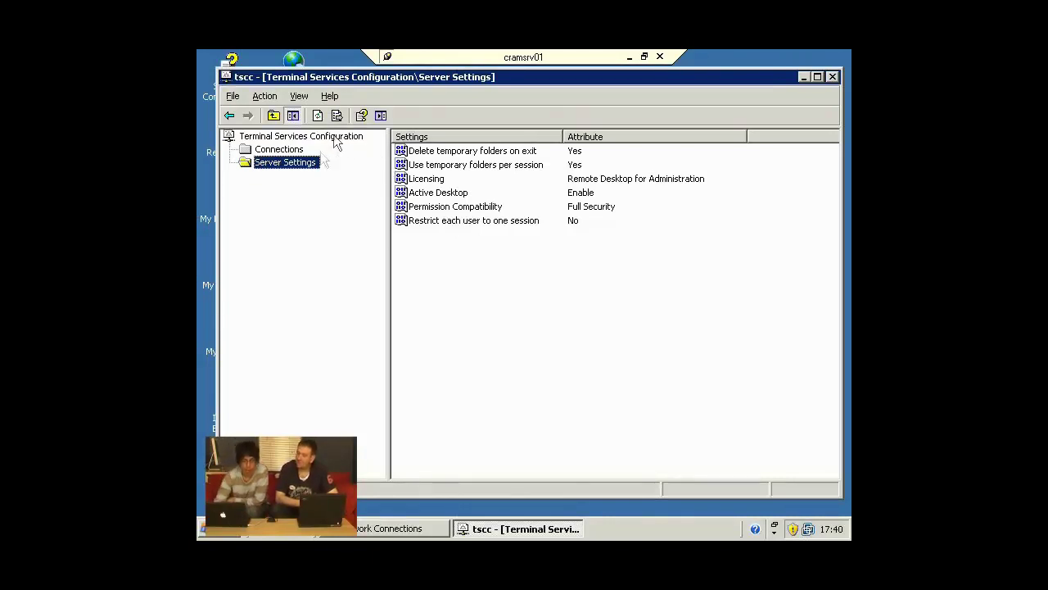
# Open the properties of the RDP-Tcp connection in Terminal Services Configuration
pyautogui.click(291, 153)
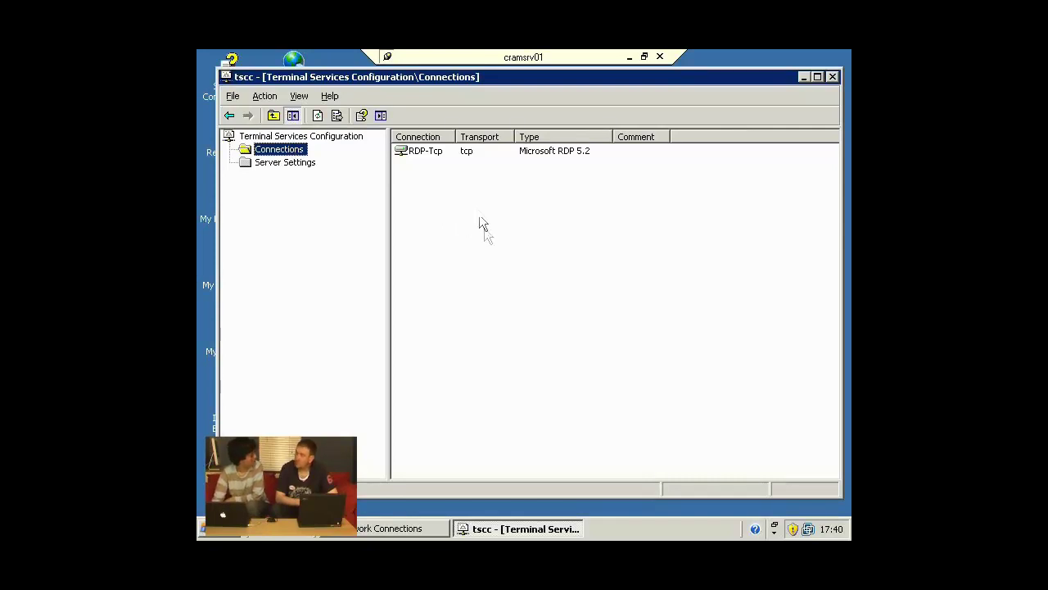
pyautogui.rightClick(422, 154)
pyautogui.click(424, 160)
pyautogui.rightClick(423, 155)
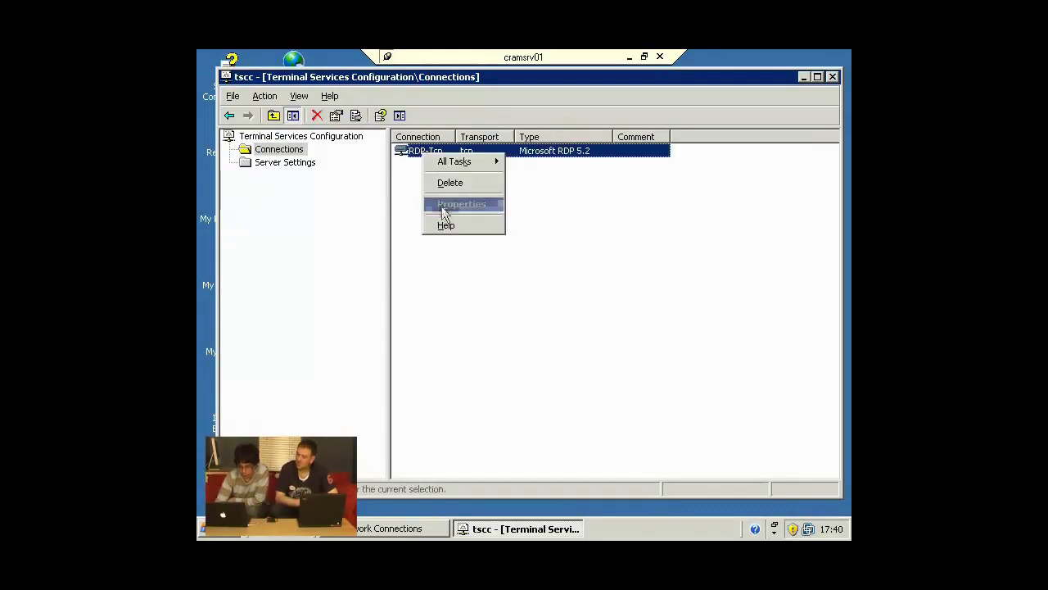
pyautogui.click(442, 205)
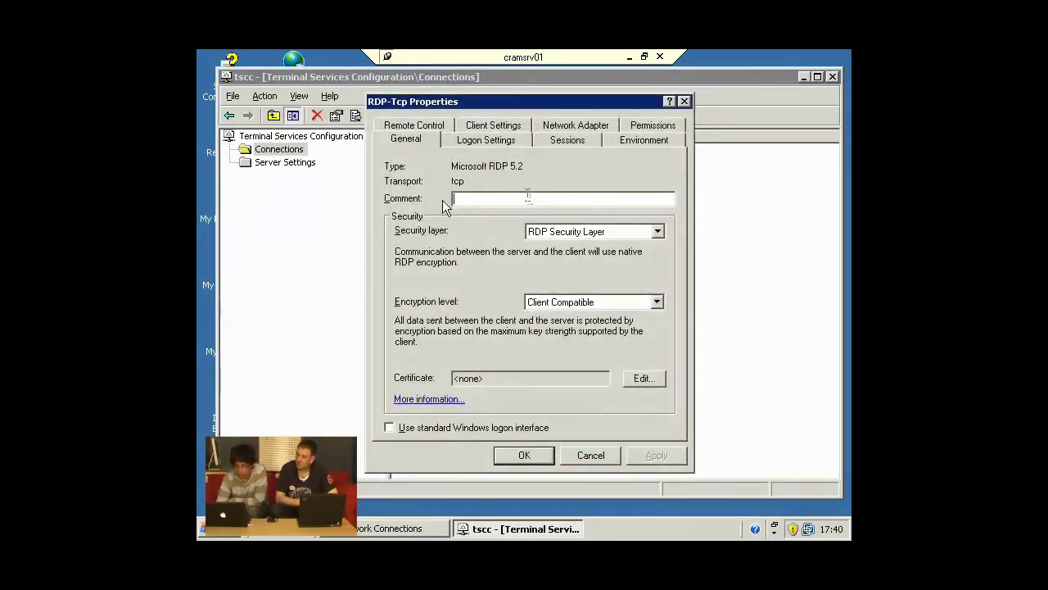
# Review the RDP-Tcp session, logon and permission settings, including the Remote Desktop Users permissions, and close the properties
pyautogui.click(571, 140)
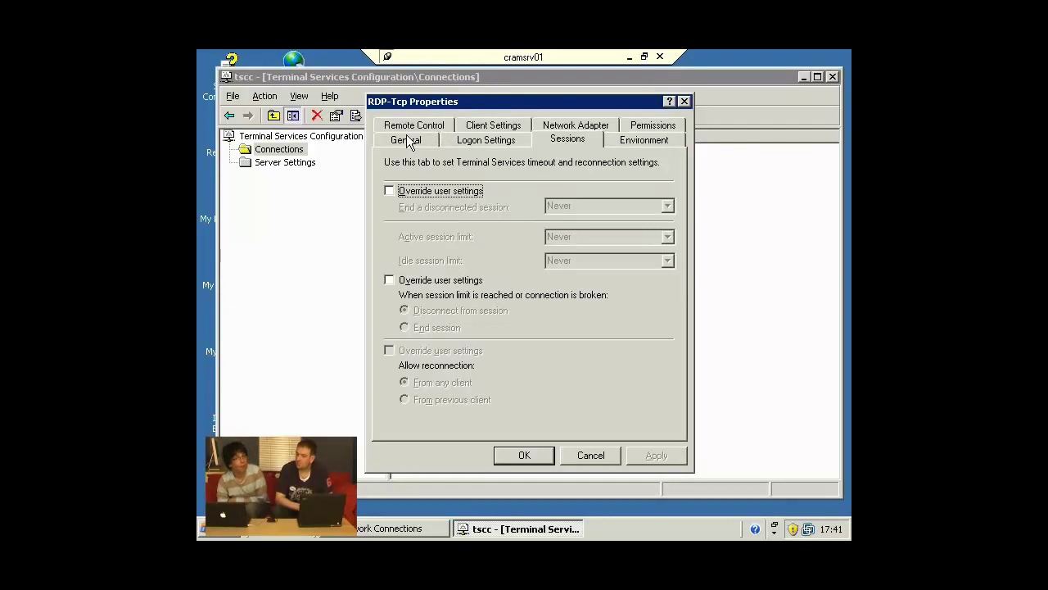
pyautogui.click(482, 144)
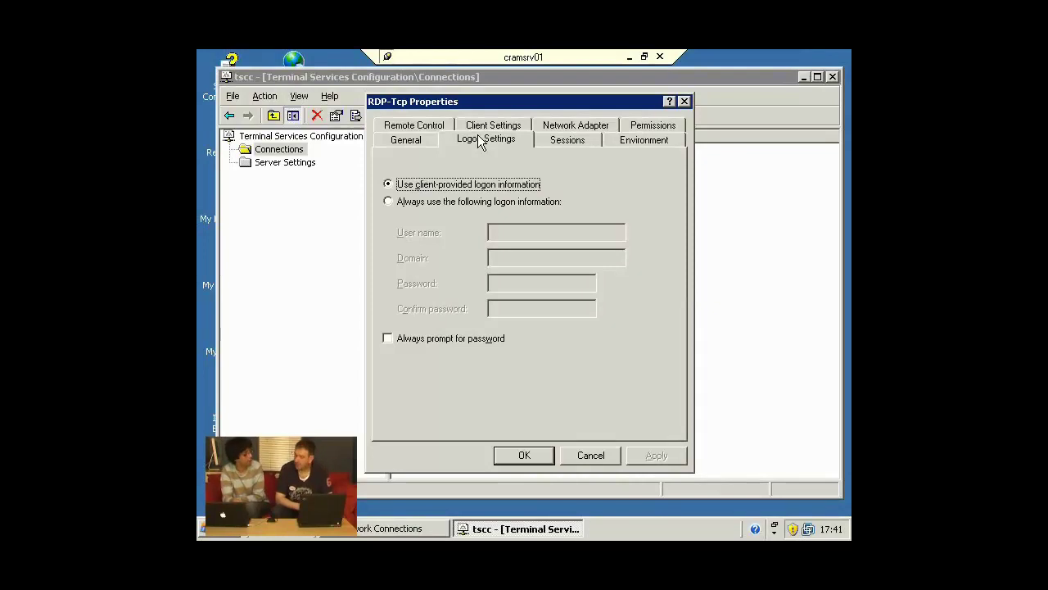
pyautogui.click(673, 128)
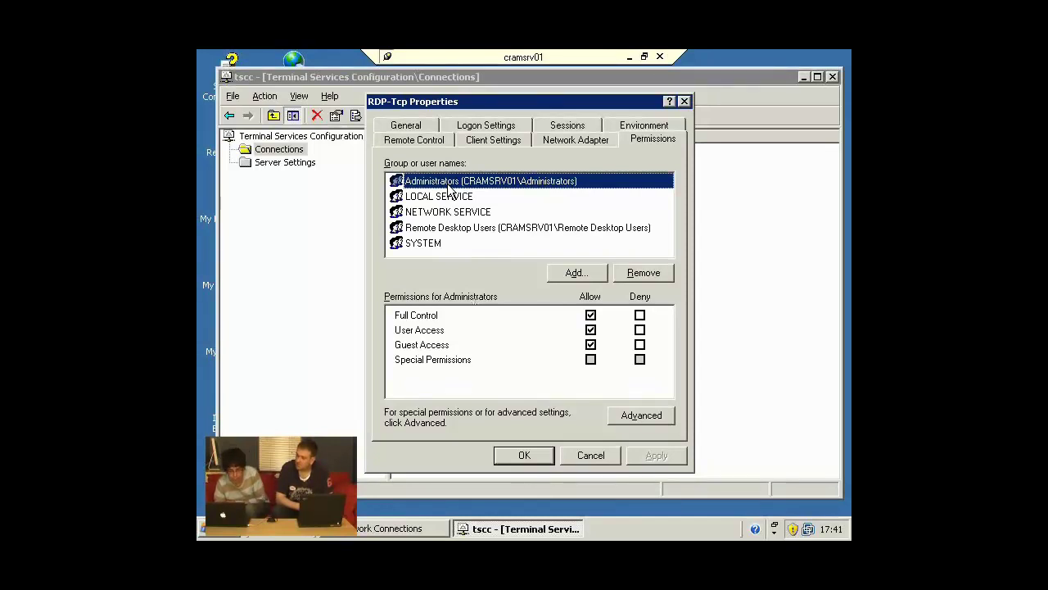
pyautogui.click(452, 230)
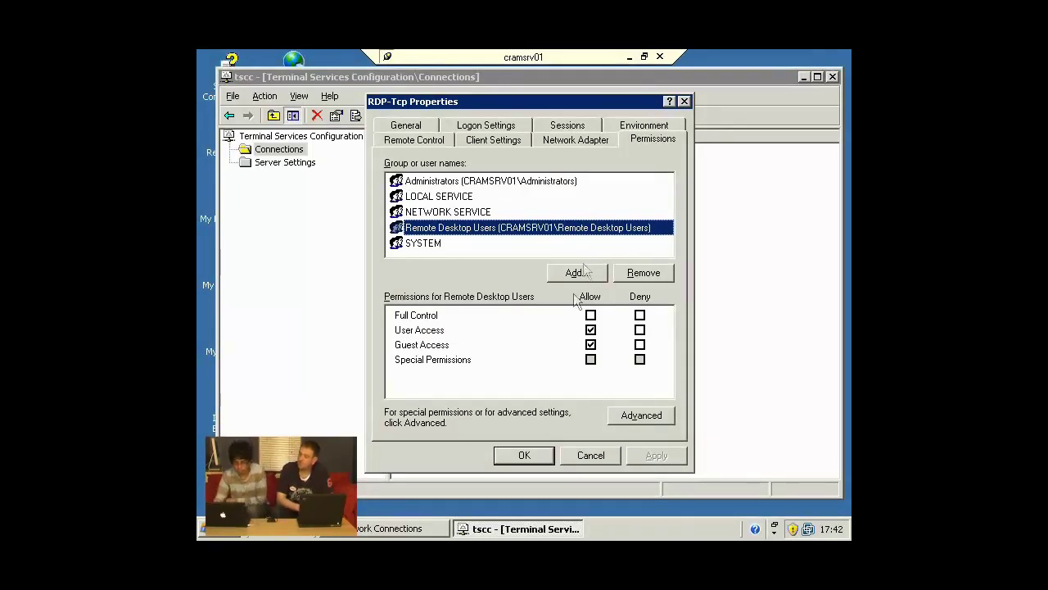
pyautogui.click(524, 455)
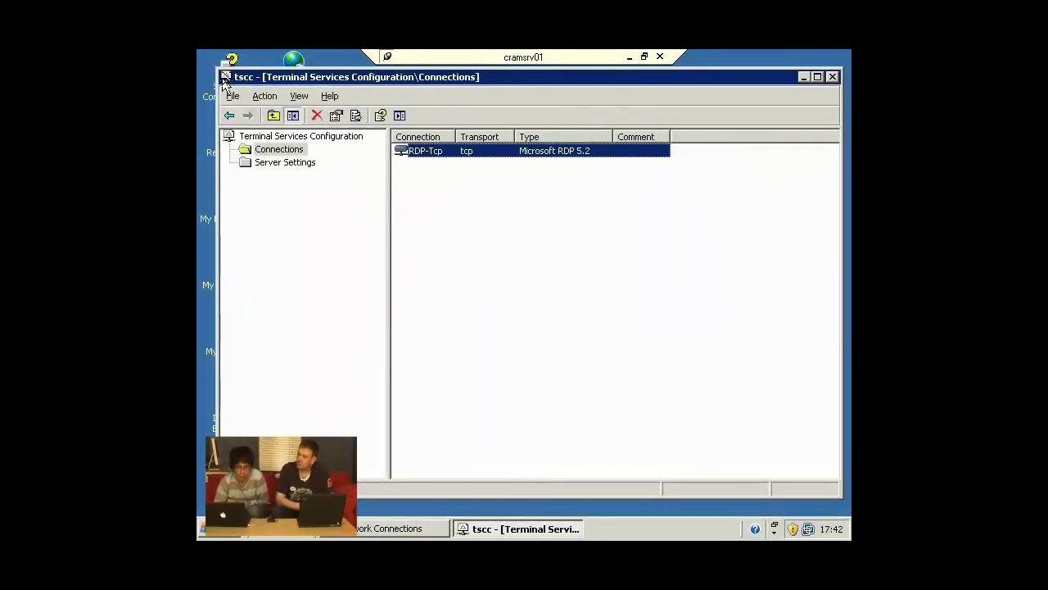
# Open Computer Management for the server and view Disk Management and Disk Defragmenter
pyautogui.moveTo(240, 84); pyautogui.dragTo(347, 126)
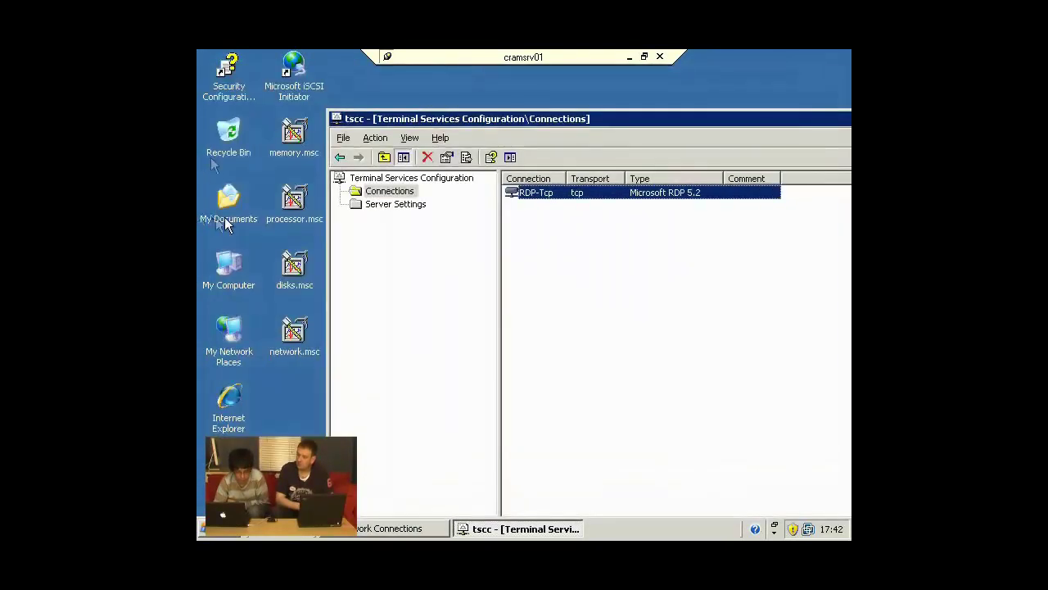
pyautogui.rightClick(229, 269)
pyautogui.click(261, 321)
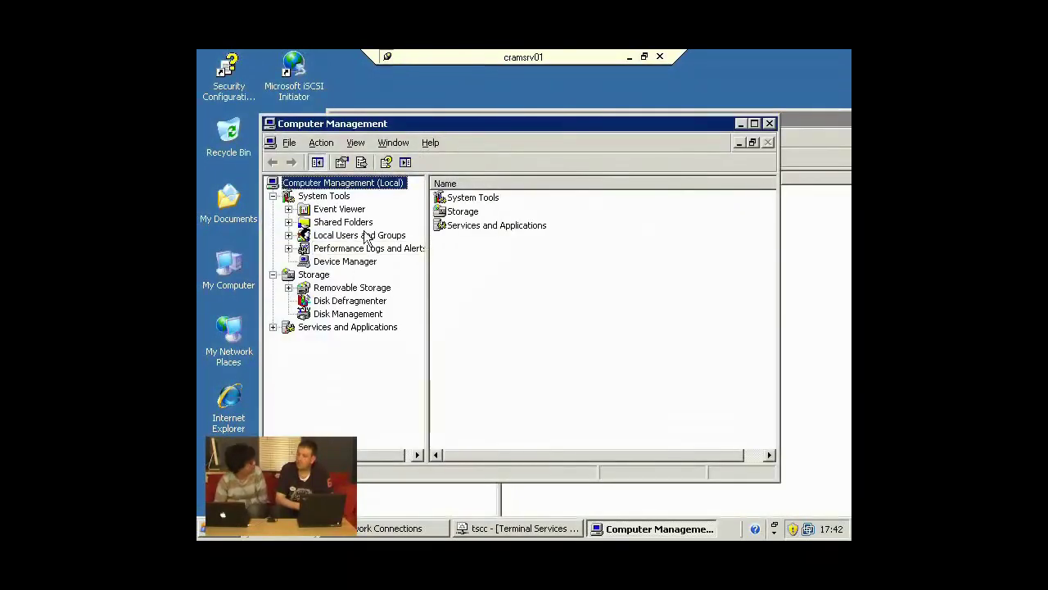
pyautogui.click(348, 314)
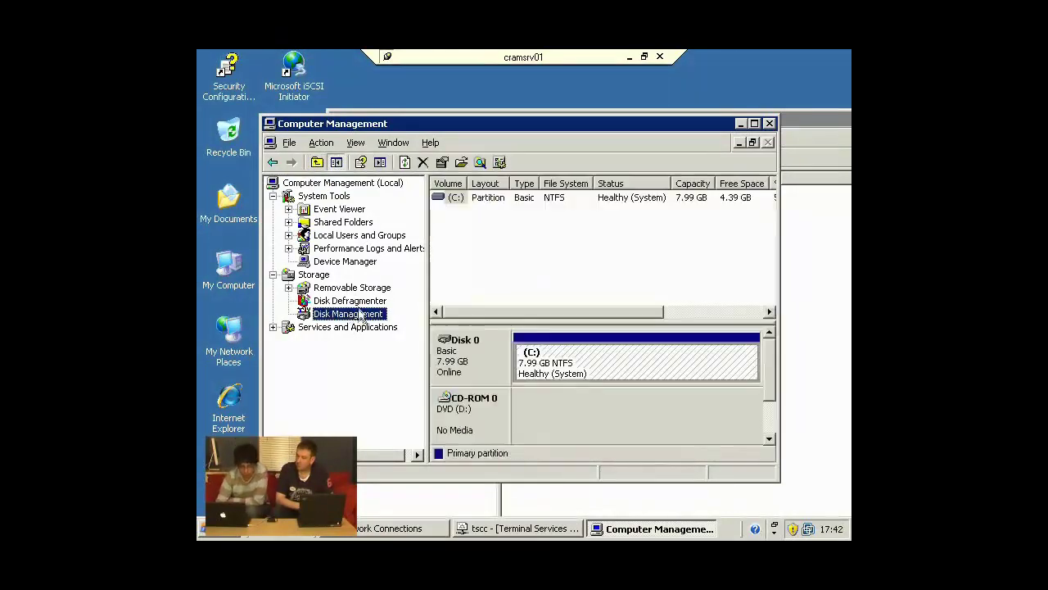
pyautogui.click(351, 301)
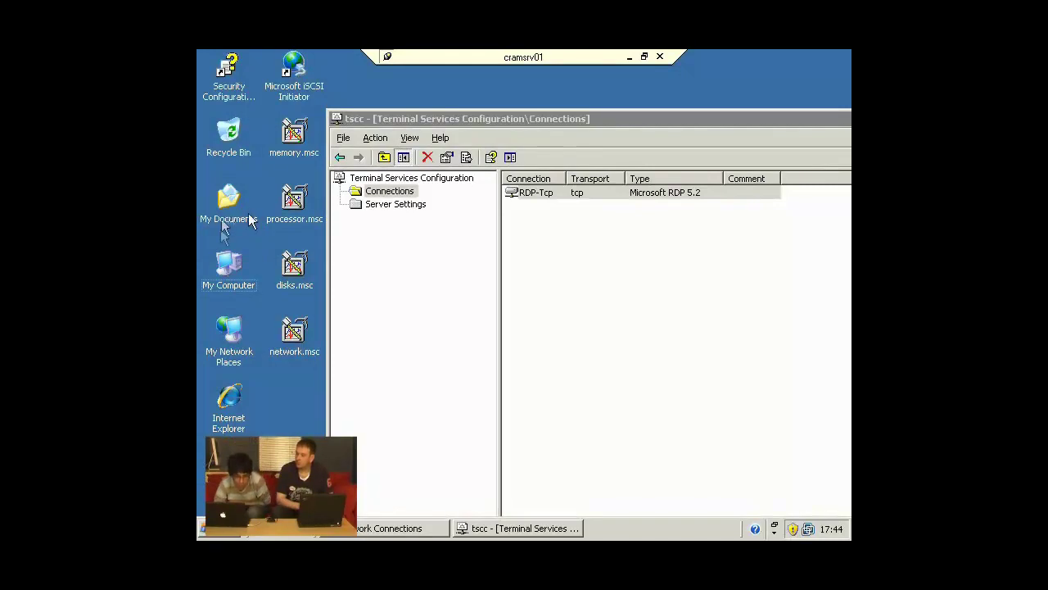
# Open the contents of Local Disk (C:) from My Computer
pyautogui.doubleClick(227, 264)
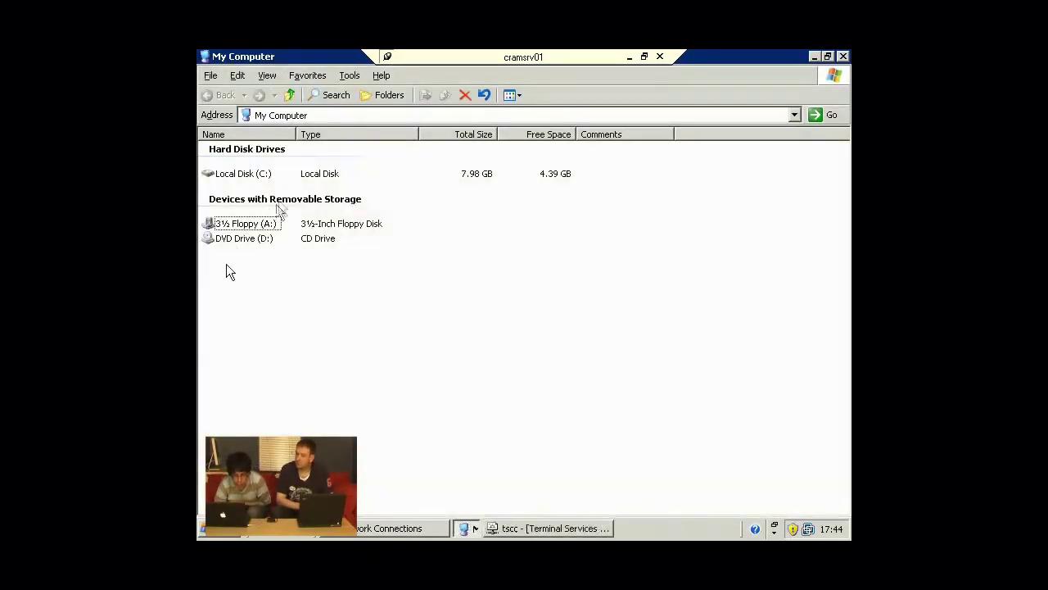
pyautogui.click(246, 174)
pyautogui.doubleClick(246, 174)
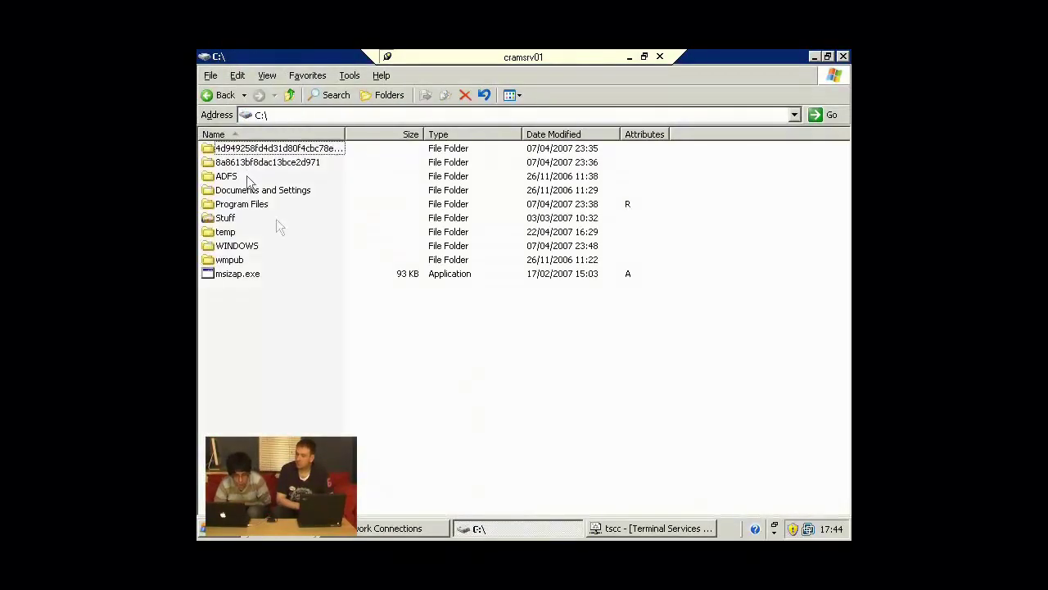
# Create a new folder named "Oublic" in the root of C:
pyautogui.rightClick(250, 339)
pyautogui.rightClick(250, 339)
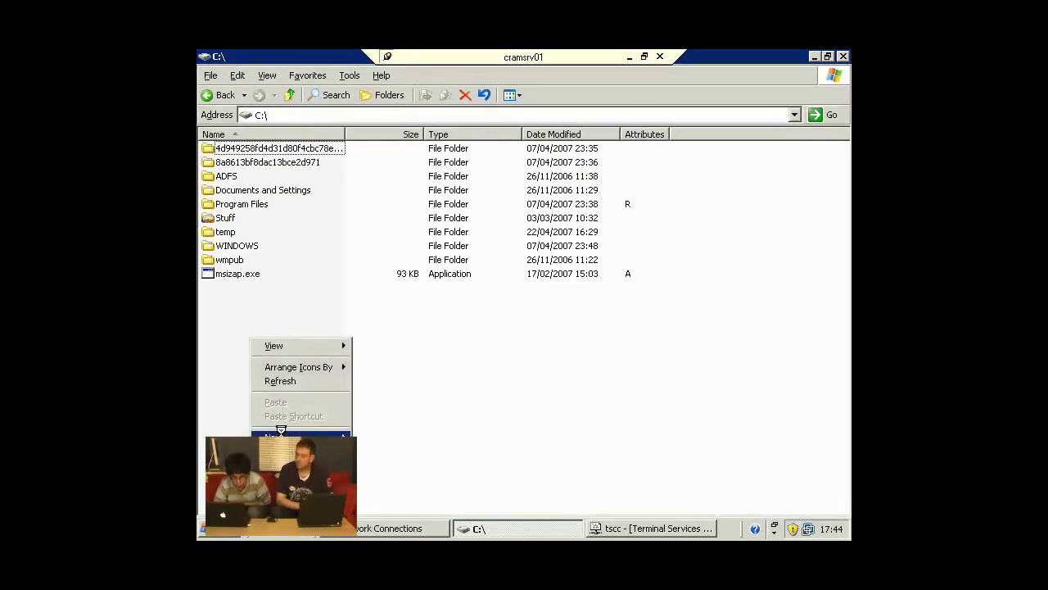
pyautogui.moveTo(295, 436)
pyautogui.moveTo(367, 421)
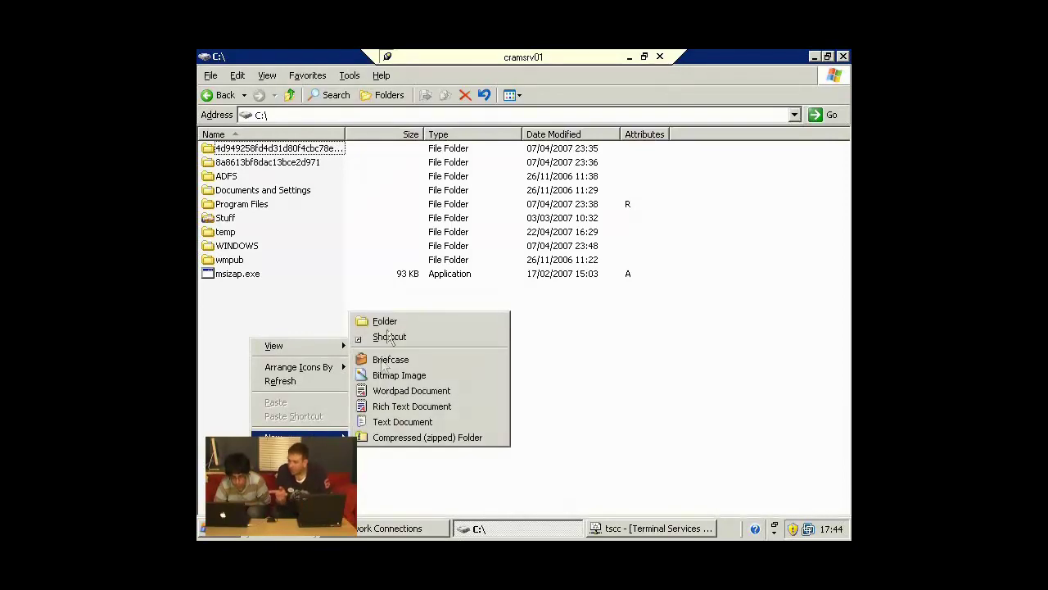
pyautogui.click(385, 321)
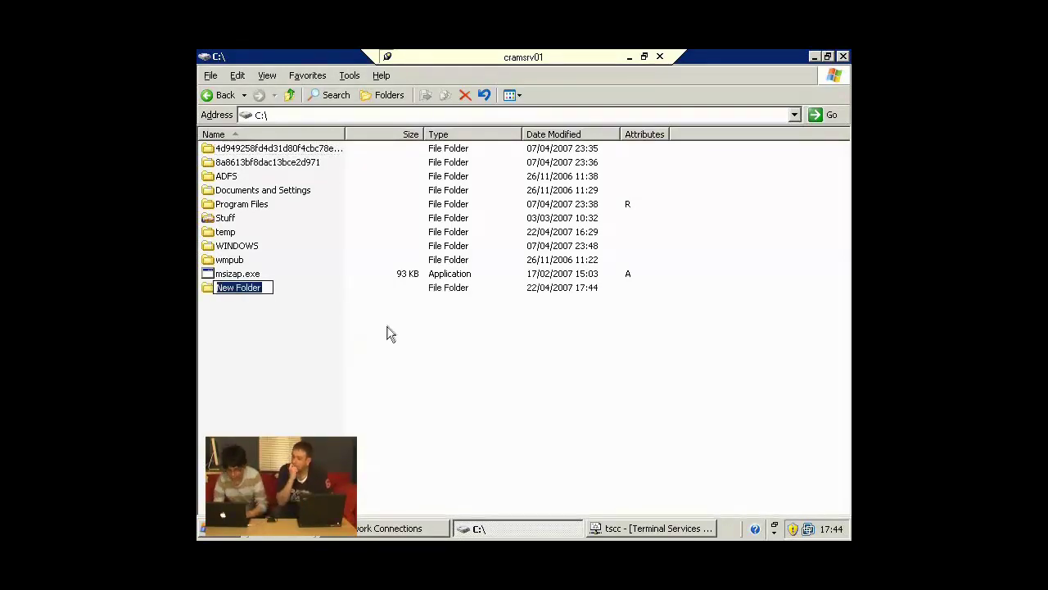
pyautogui.write('Oublic')
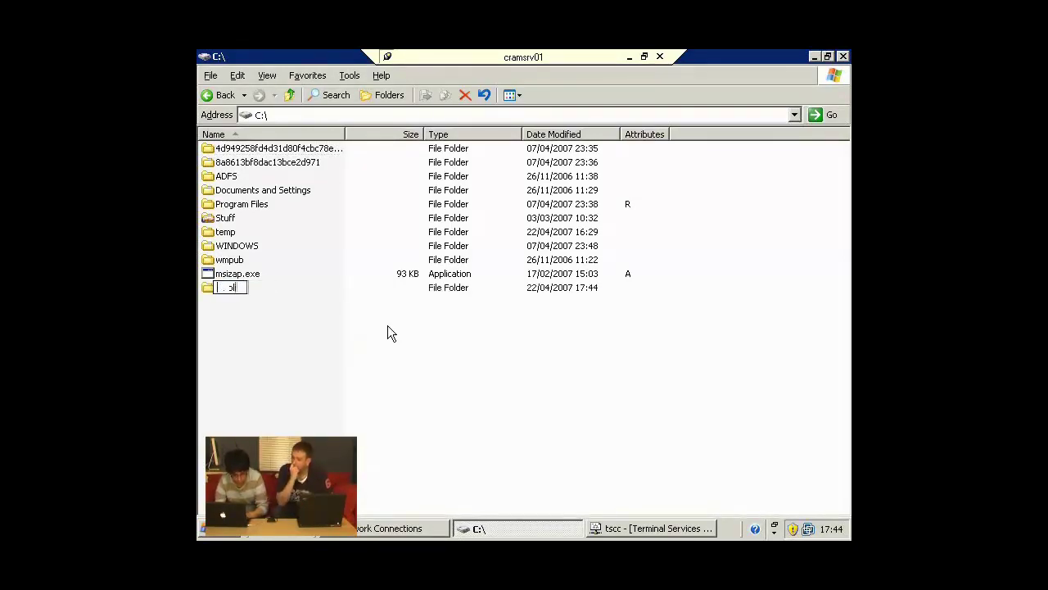
pyautogui.press('BackSpace')
pyautogui.press('BackSpace')
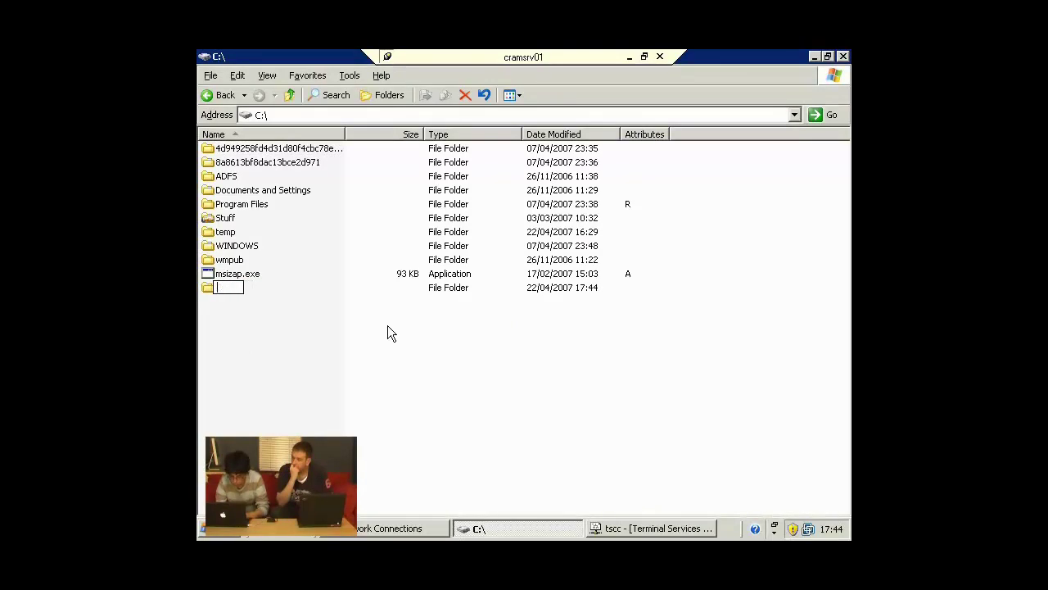
pyautogui.write('ic')
pyautogui.press('Return')
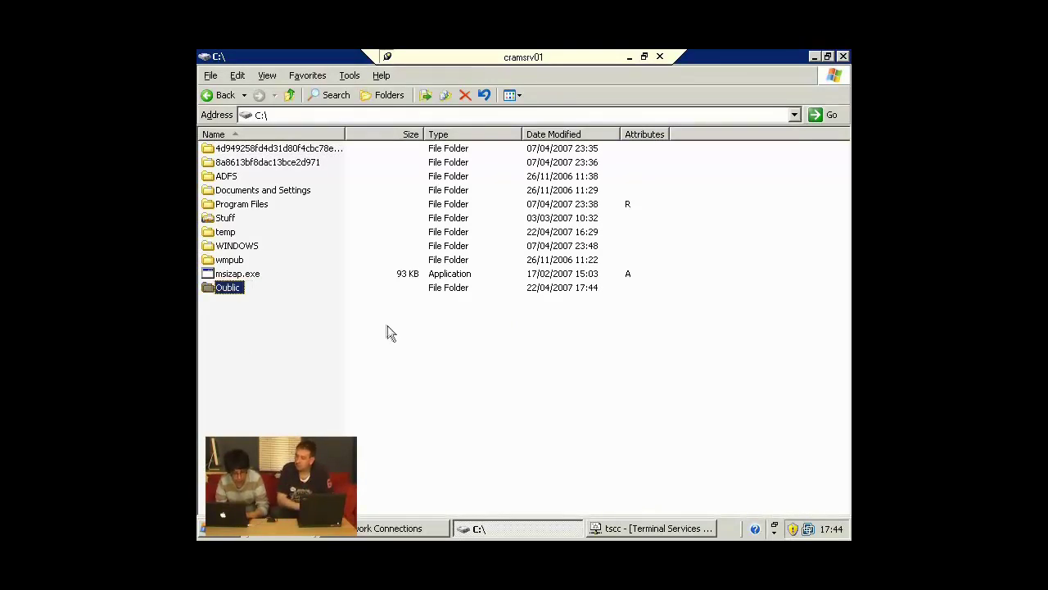
# Rename the Oublic folder as "public"
pyautogui.click(219, 288)
pyautogui.click(221, 288)
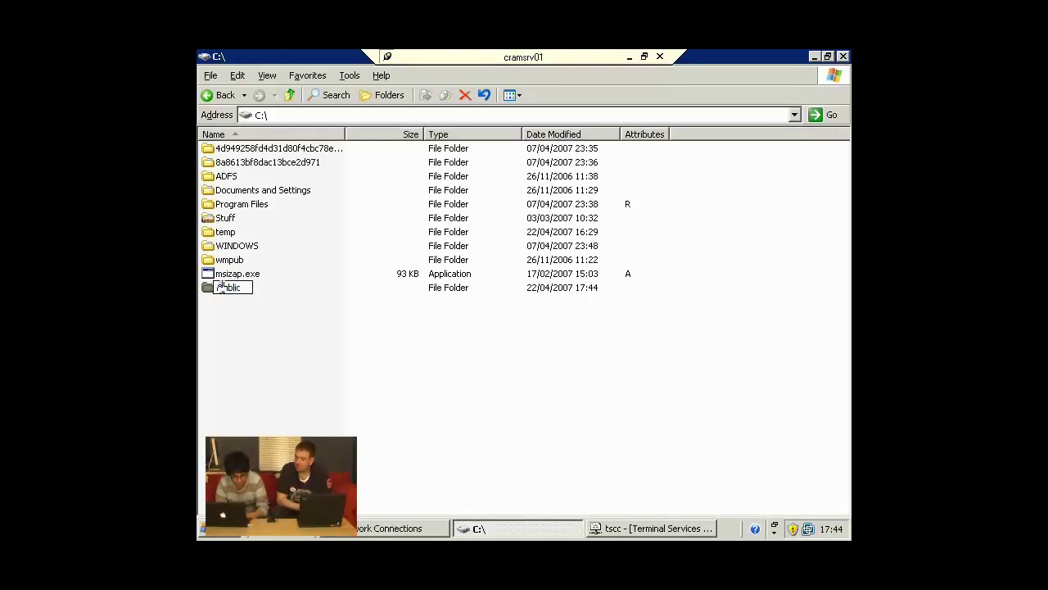
pyautogui.press('BackSpace')
pyautogui.write('p')
pyautogui.press('Return')
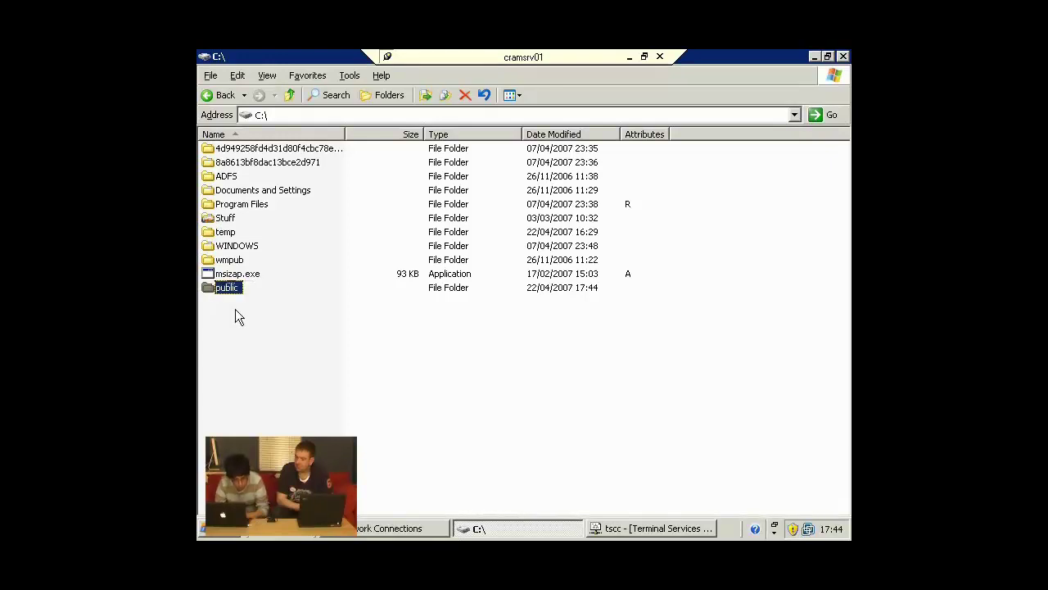
# Share the public folder under the share name "public" and allow Everyone Full Control in its share permissions
pyautogui.click(235, 309)
pyautogui.rightClick(236, 290)
pyautogui.press('Escape')
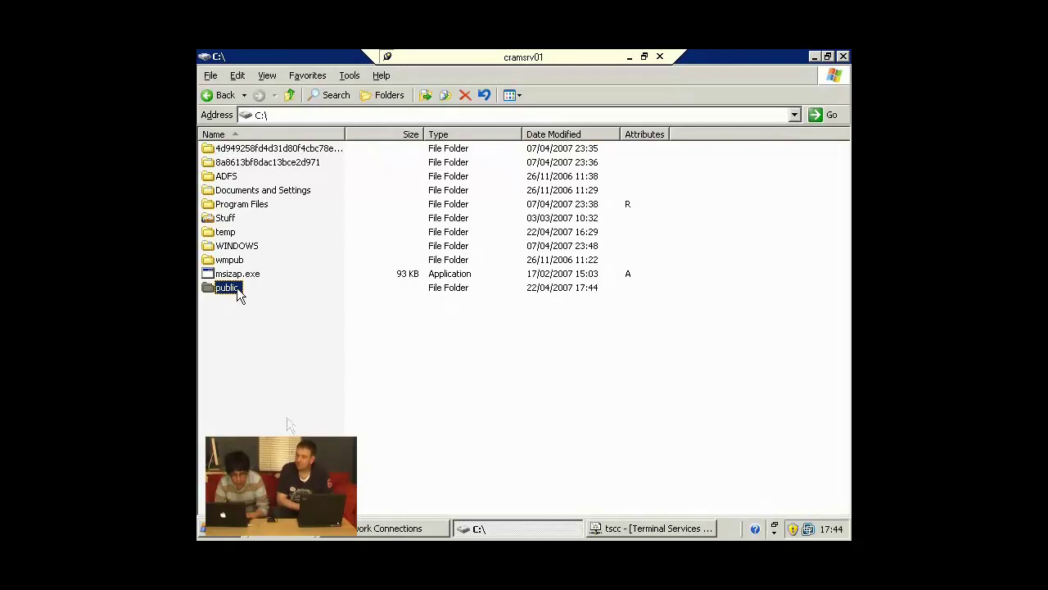
pyautogui.rightClick(238, 295)
pyautogui.press('Escape')
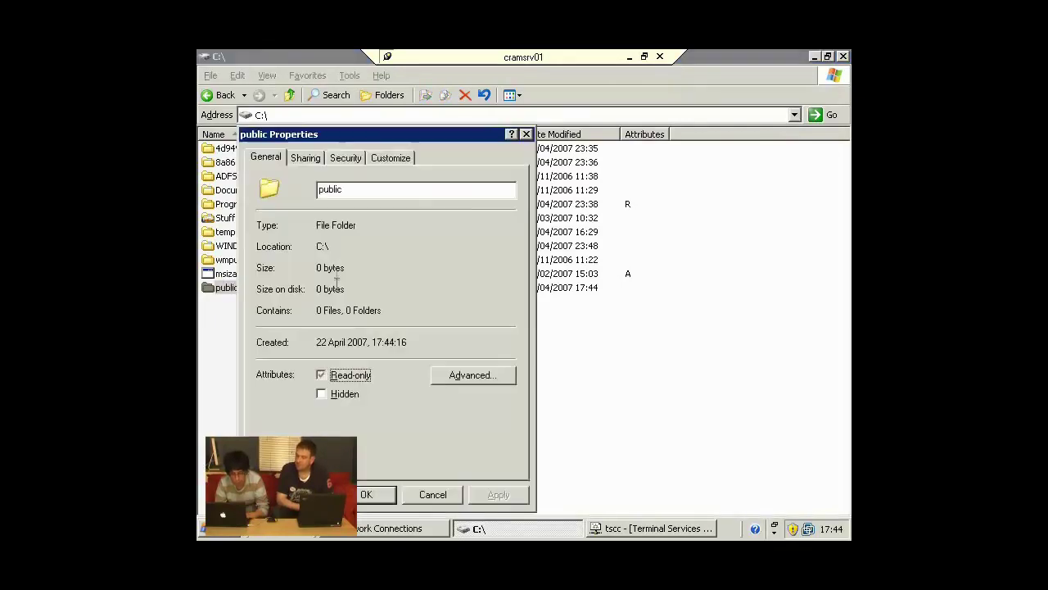
pyautogui.click(305, 157)
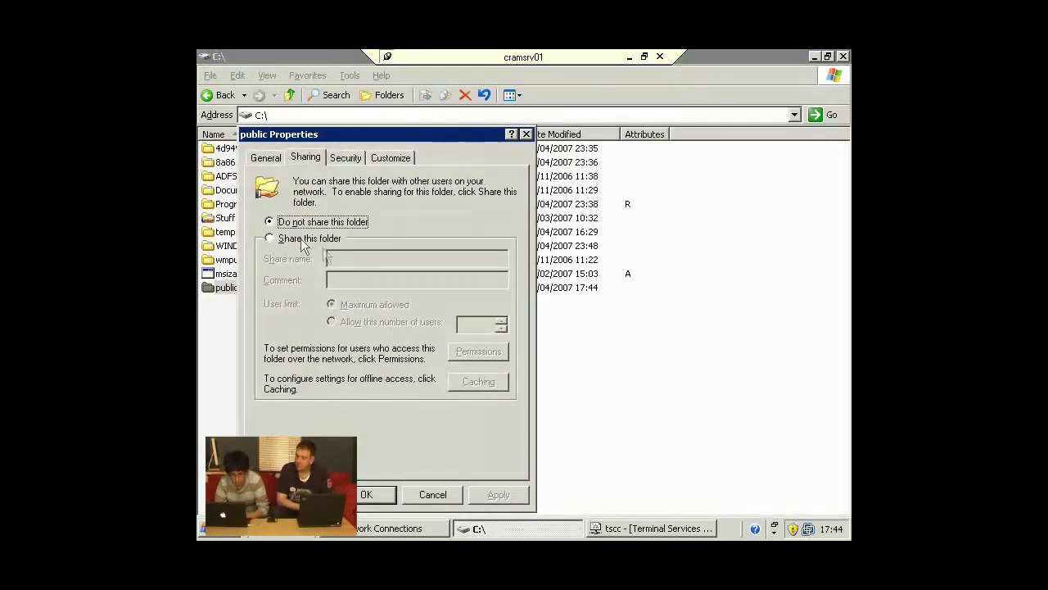
pyautogui.click(310, 238)
pyautogui.click(454, 351)
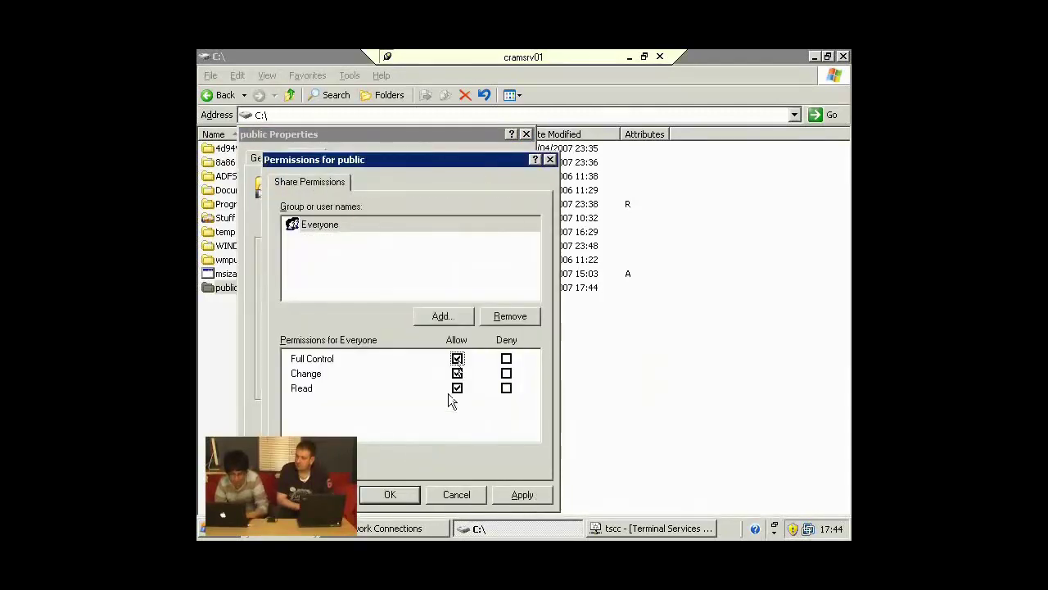
pyautogui.click(393, 495)
# Allow the CRAMSRV01 Users group Full Control in the public folder's security permissions and apply the folder properties
pyautogui.click(345, 157)
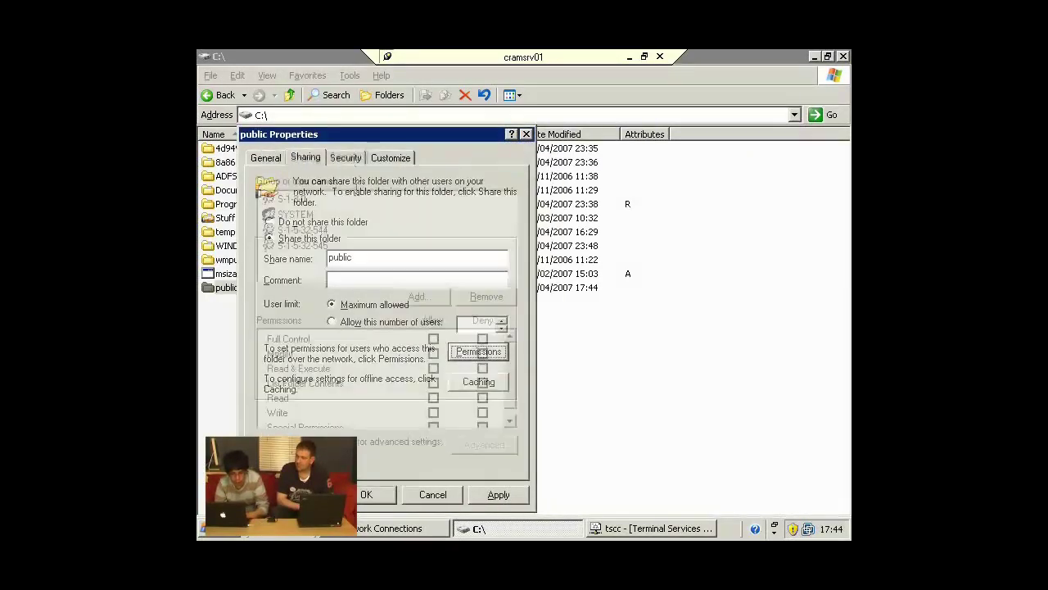
pyautogui.click(366, 250)
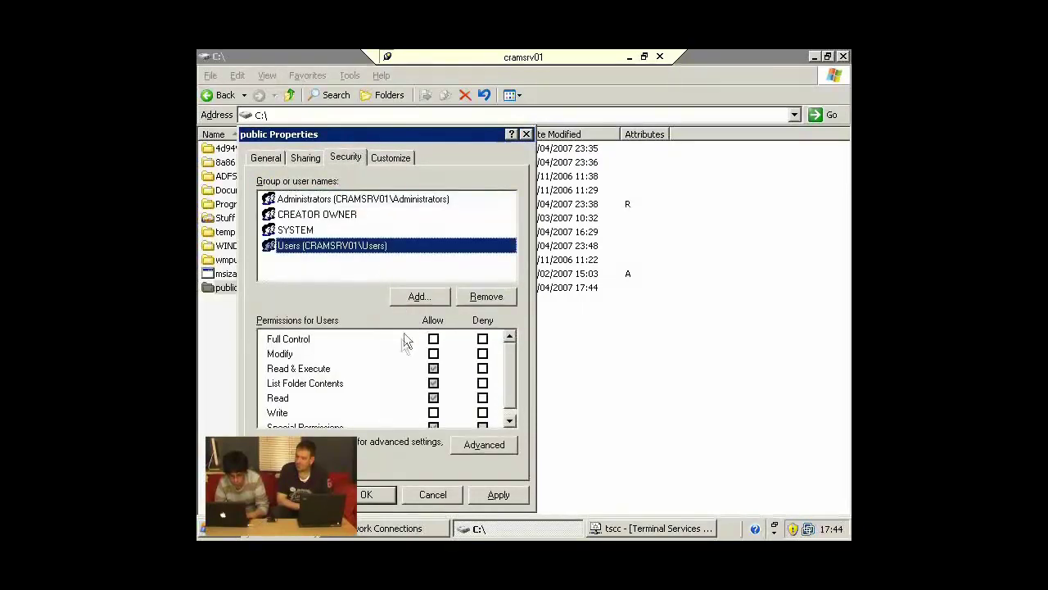
pyautogui.click(434, 338)
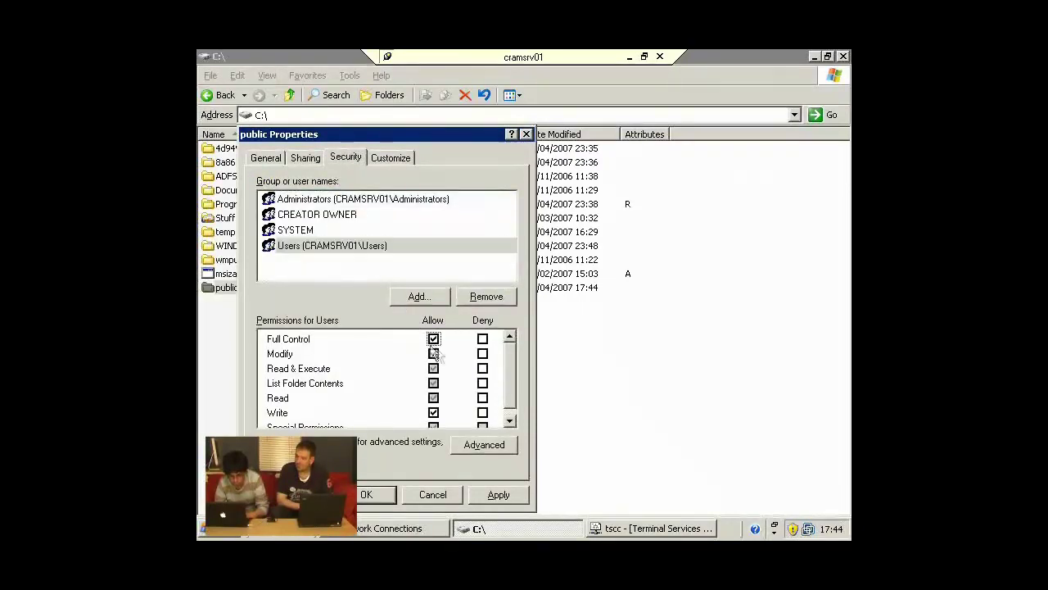
pyautogui.click(495, 496)
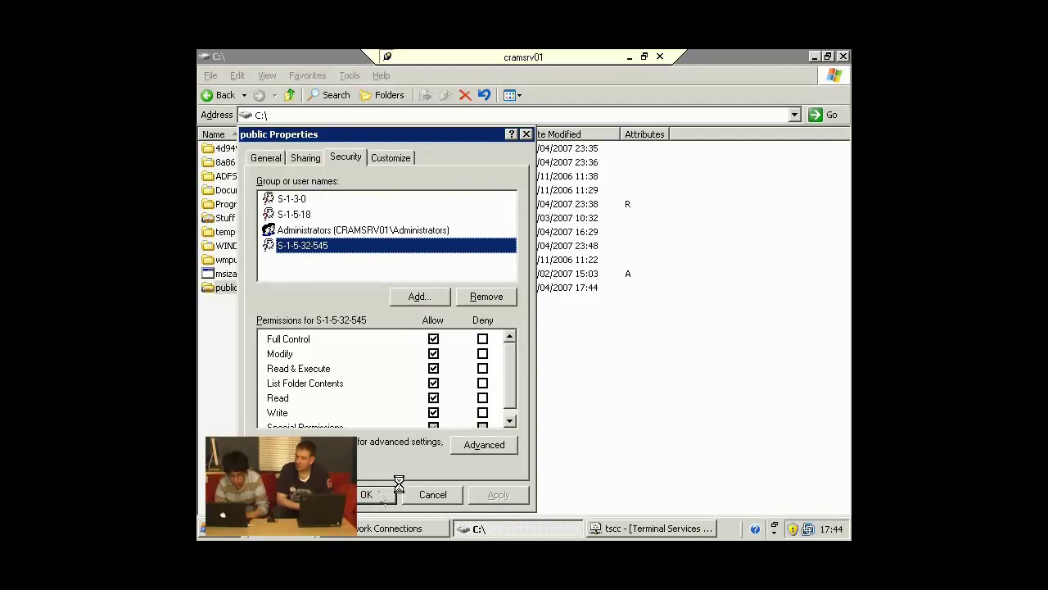
pyautogui.click(378, 494)
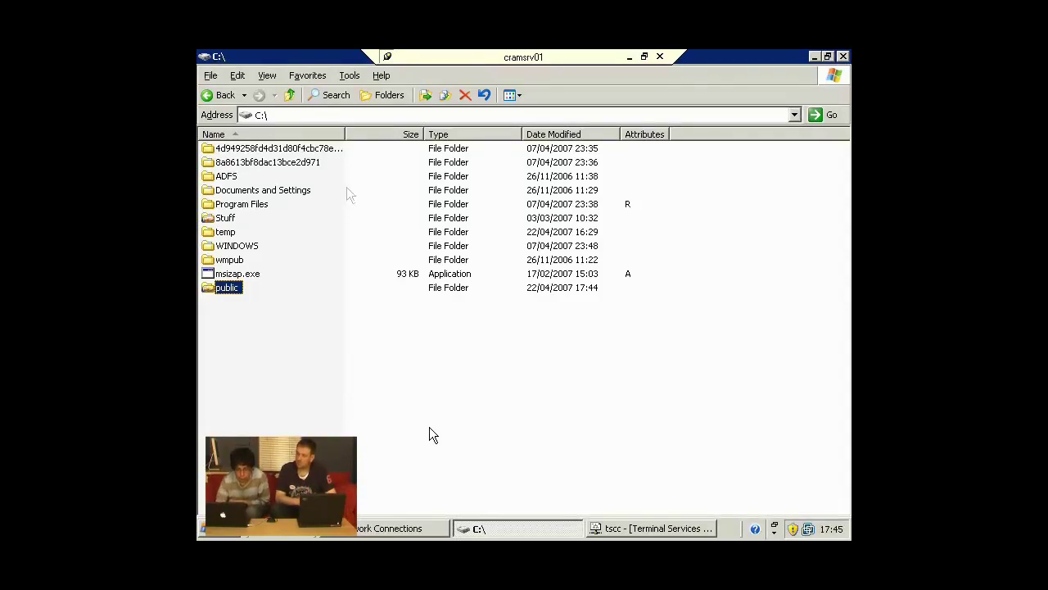
# Enable quota management in the properties of Local Disk (C:), then apply and confirm the activation of the quota system
pyautogui.click(350, 76)
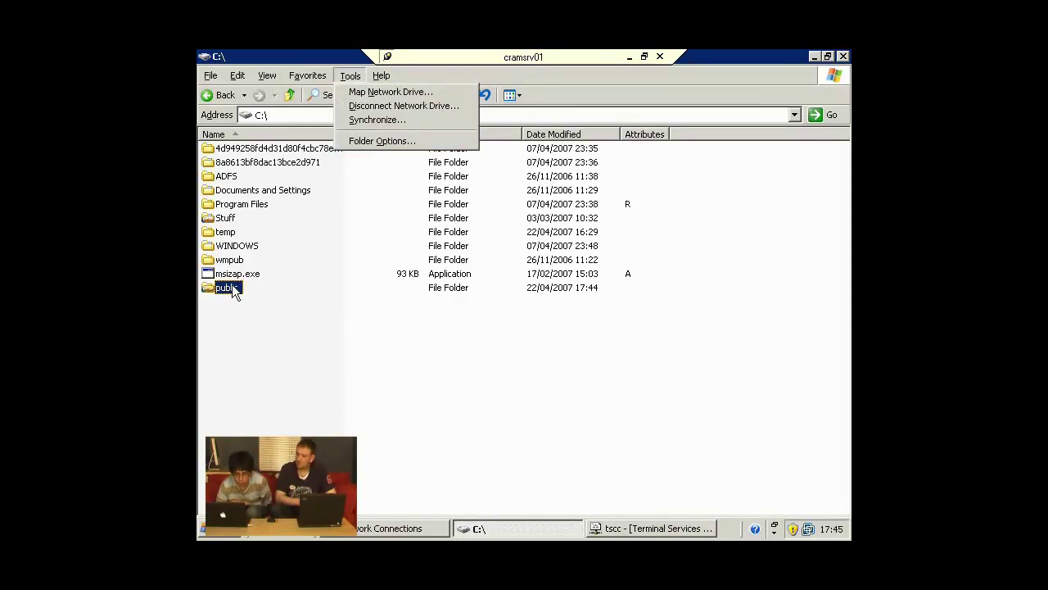
pyautogui.click(291, 95)
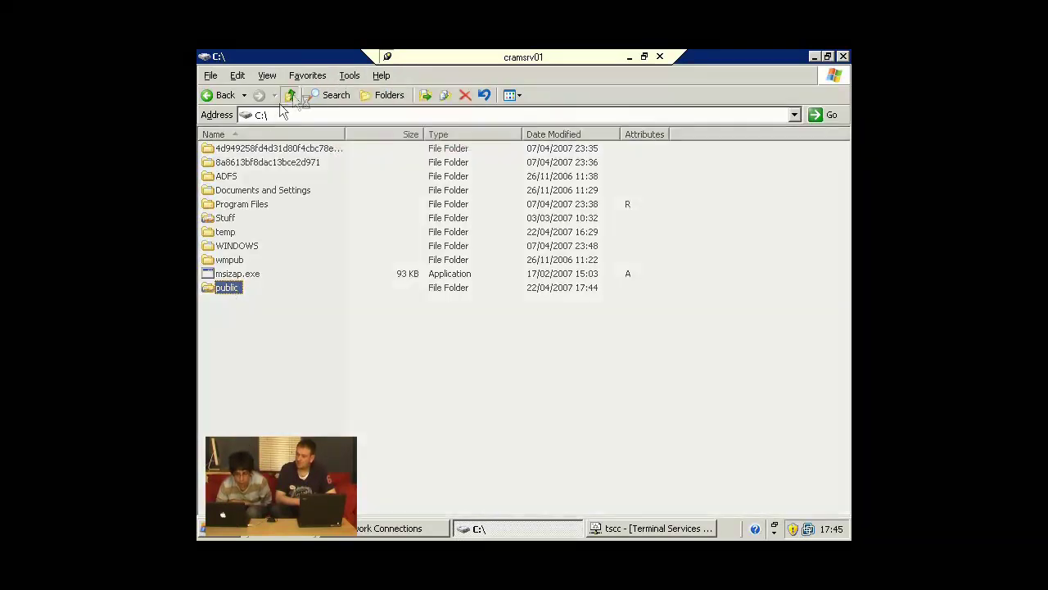
pyautogui.doubleClick(239, 174)
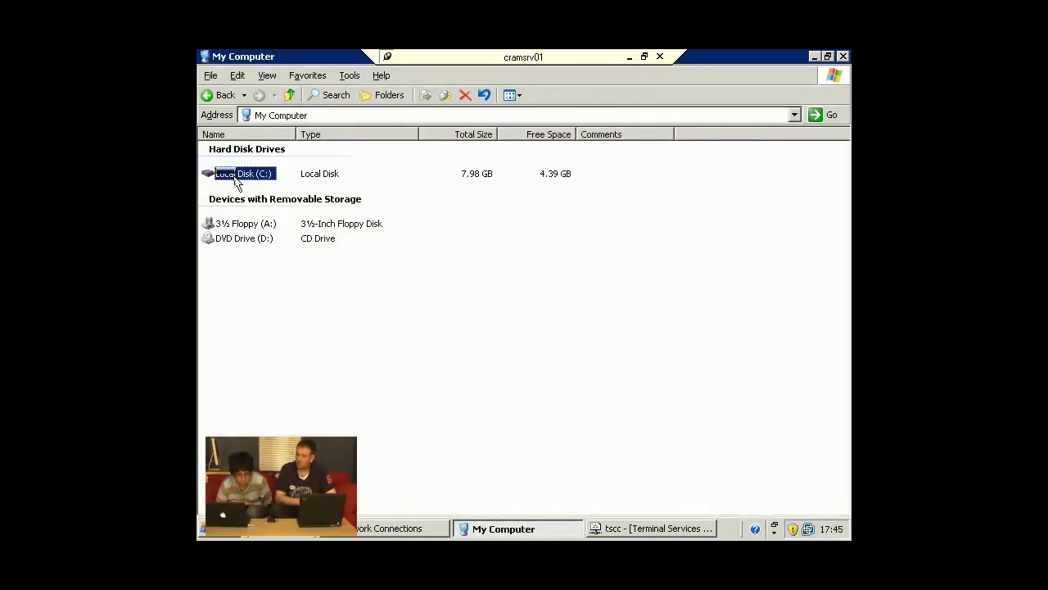
pyautogui.rightClick(237, 173)
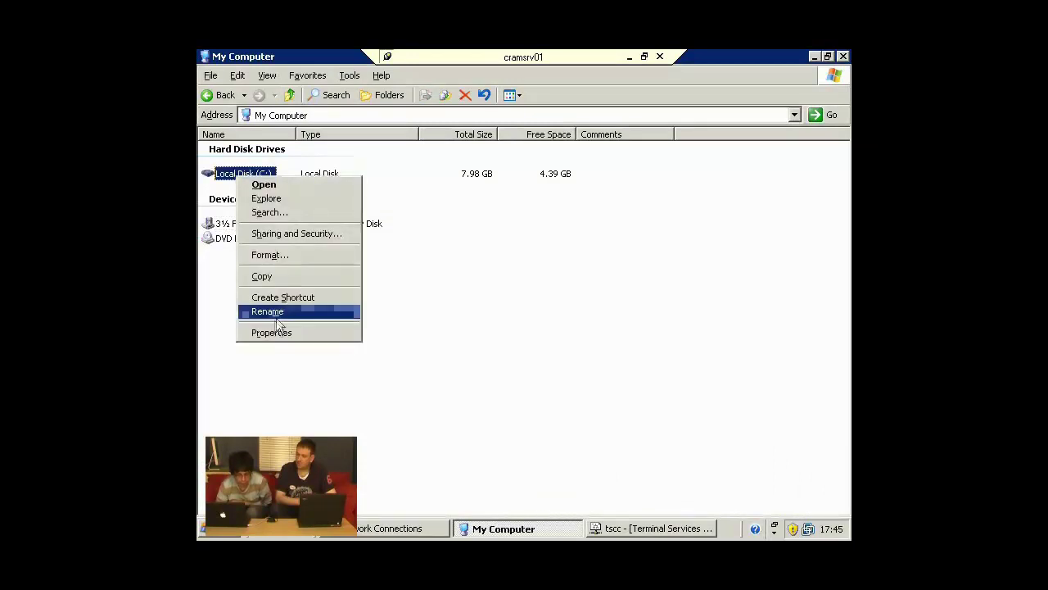
pyautogui.click(271, 334)
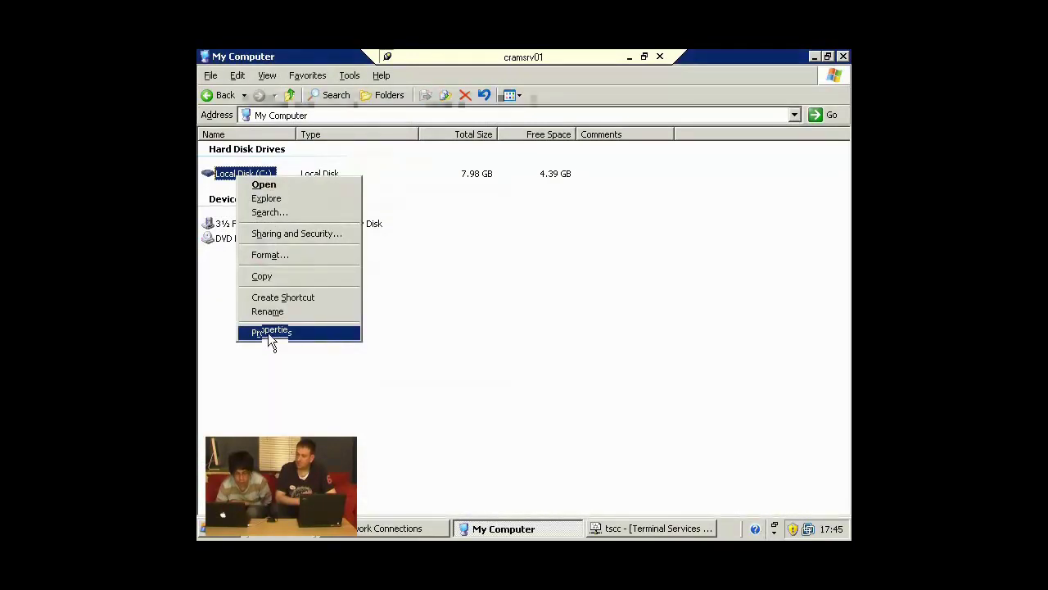
pyautogui.click(509, 127)
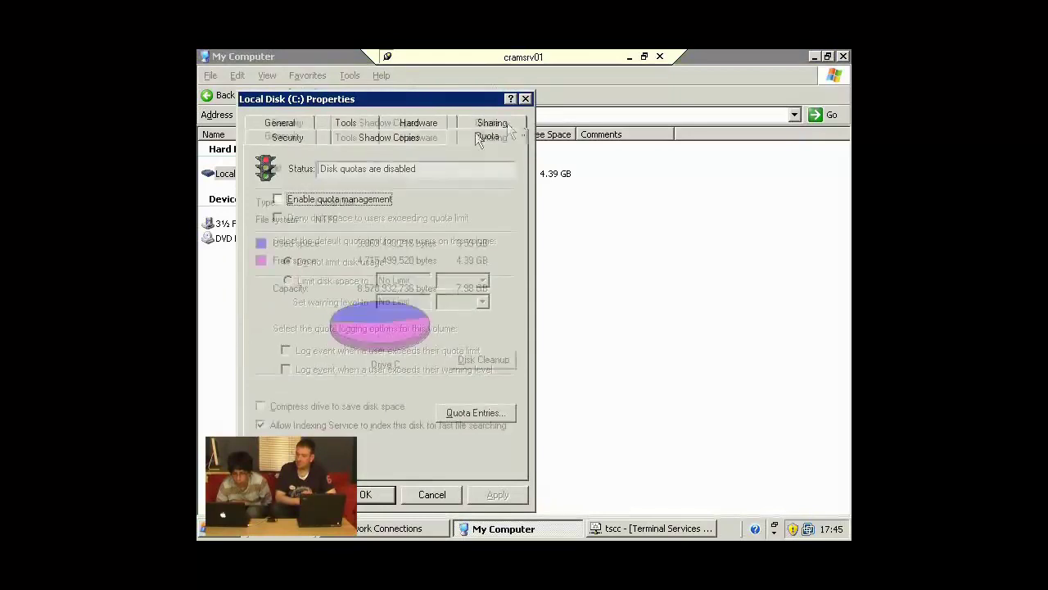
pyautogui.click(299, 202)
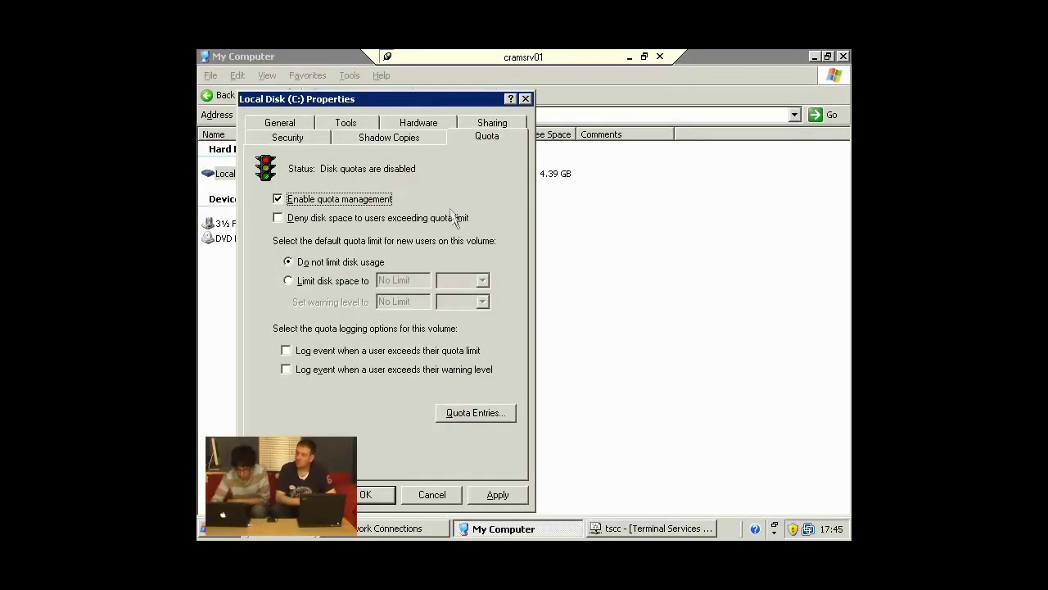
pyautogui.click(498, 494)
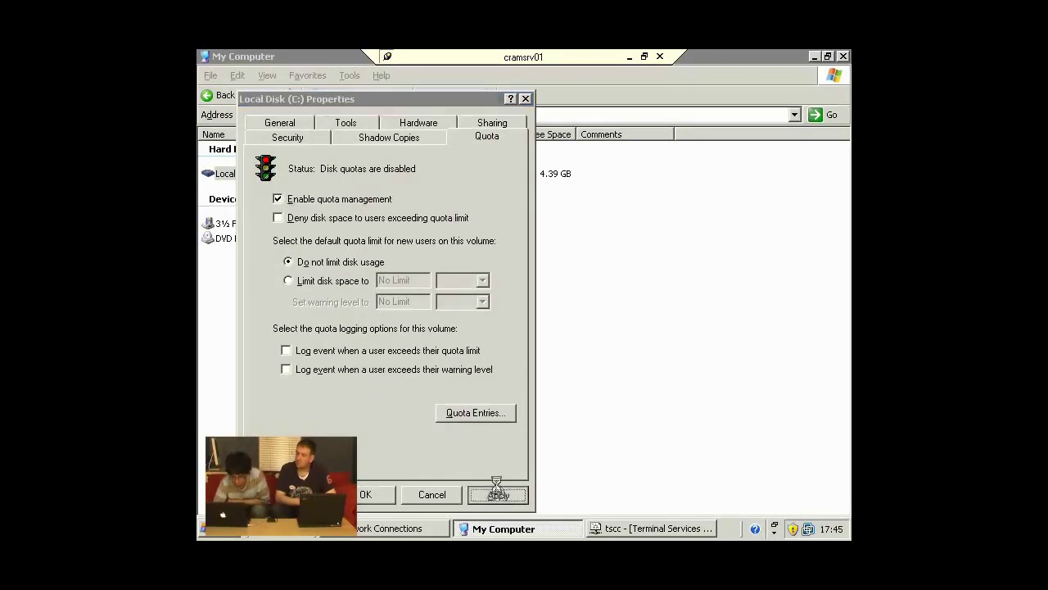
pyautogui.click(514, 345)
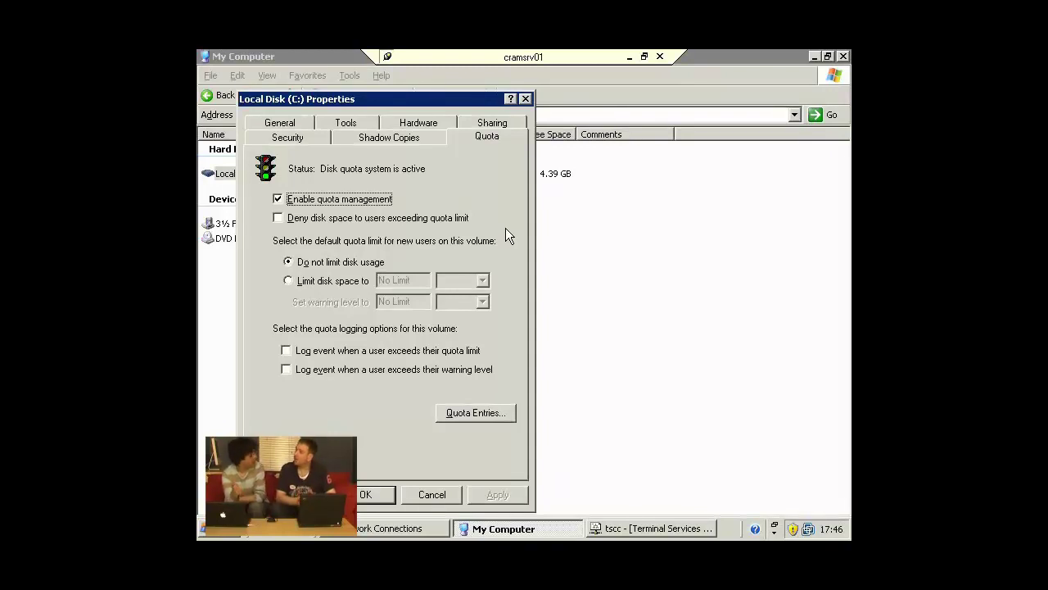
# Examine the quota entries for Local Disk (C:), widening the Logon Name column to read the accounts, and close the list
pyautogui.click(470, 406)
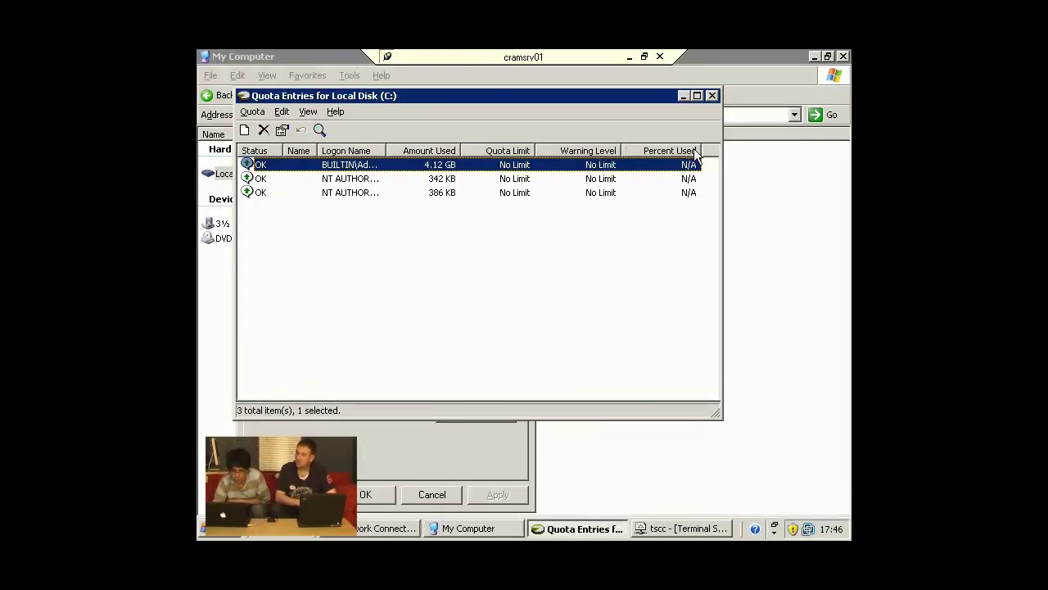
pyautogui.moveTo(386, 151); pyautogui.dragTo(420, 143)
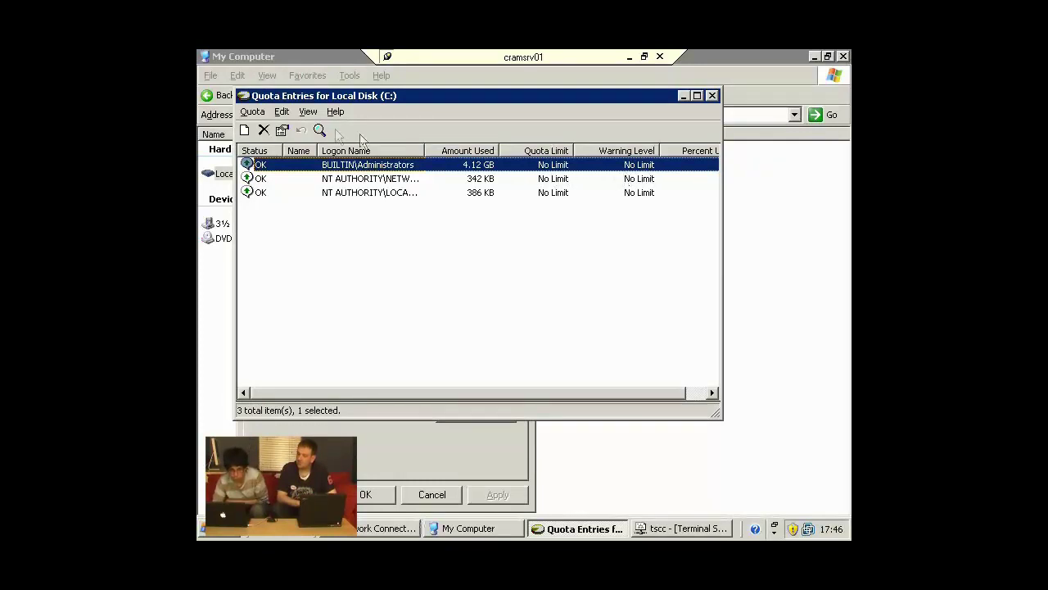
pyautogui.doubleClick(244, 96)
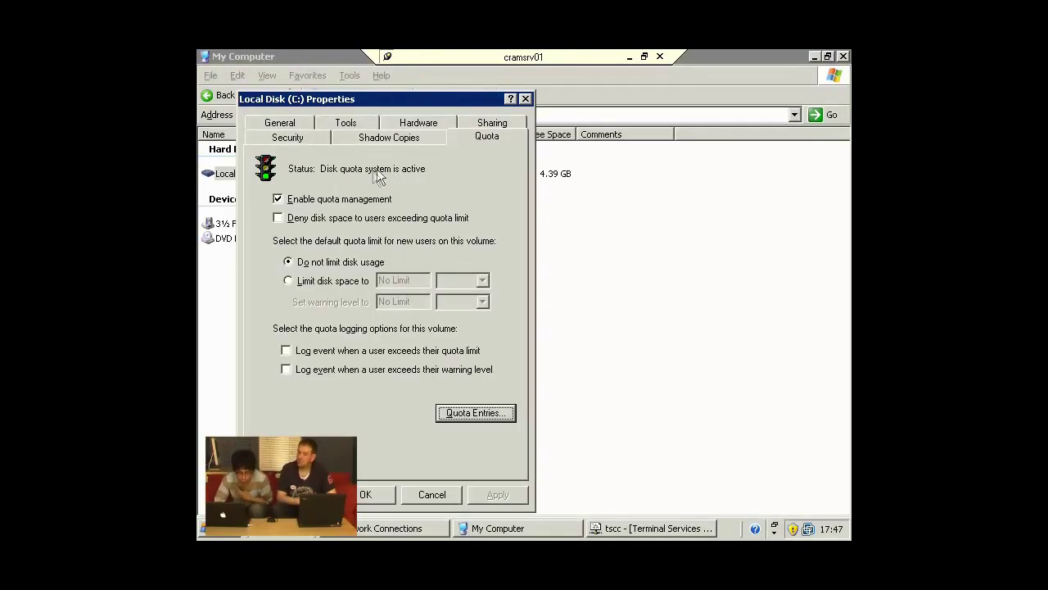
# Deny disk space to users exceeding their quota, and set the default limit to 2 MB with a 1 MB warning level
pyautogui.click(296, 223)
pyautogui.click(373, 223)
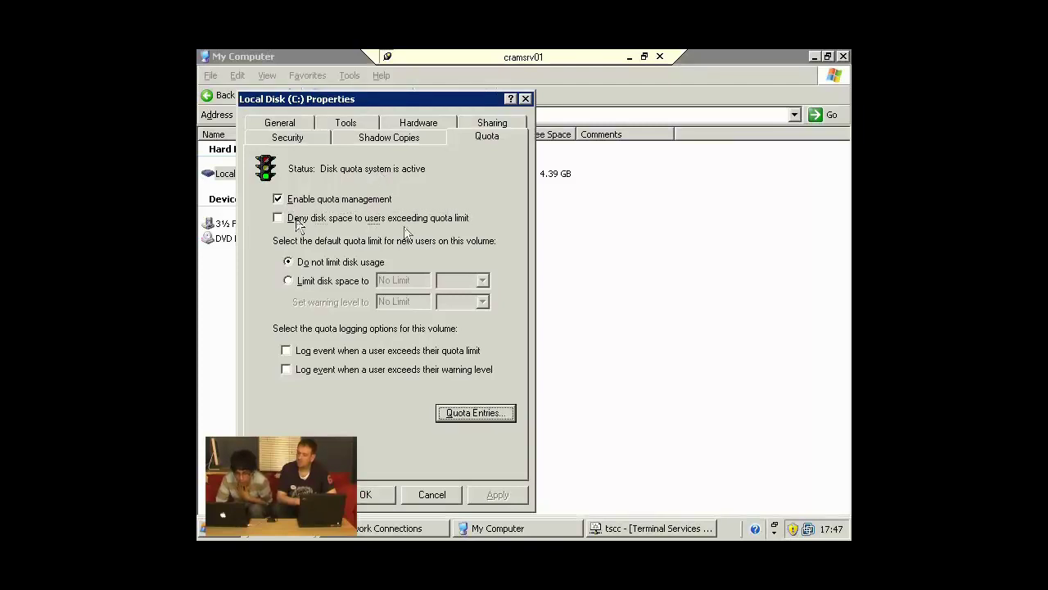
pyautogui.click(407, 230)
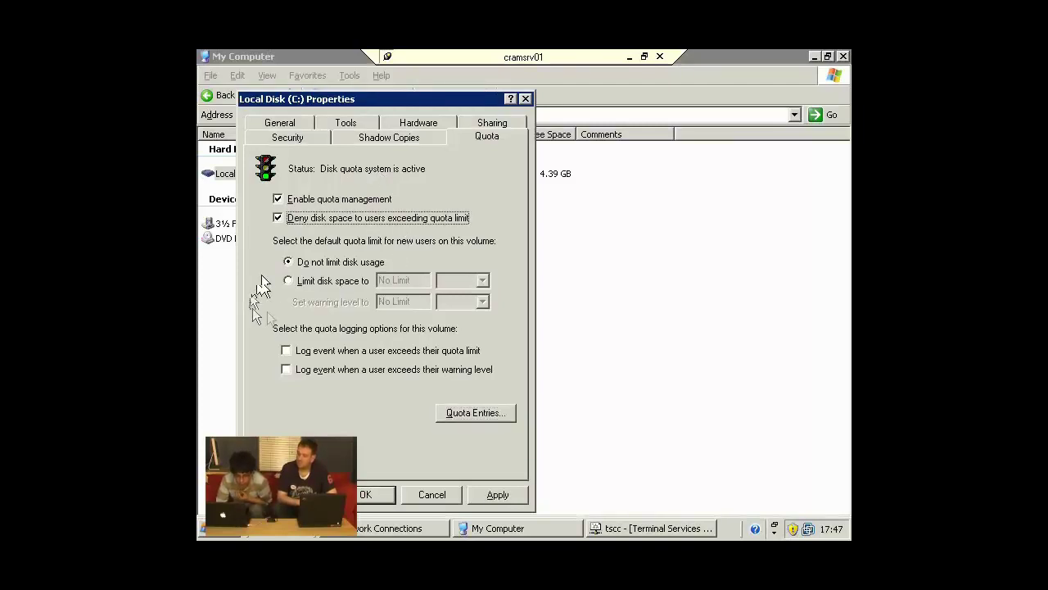
pyautogui.click(308, 283)
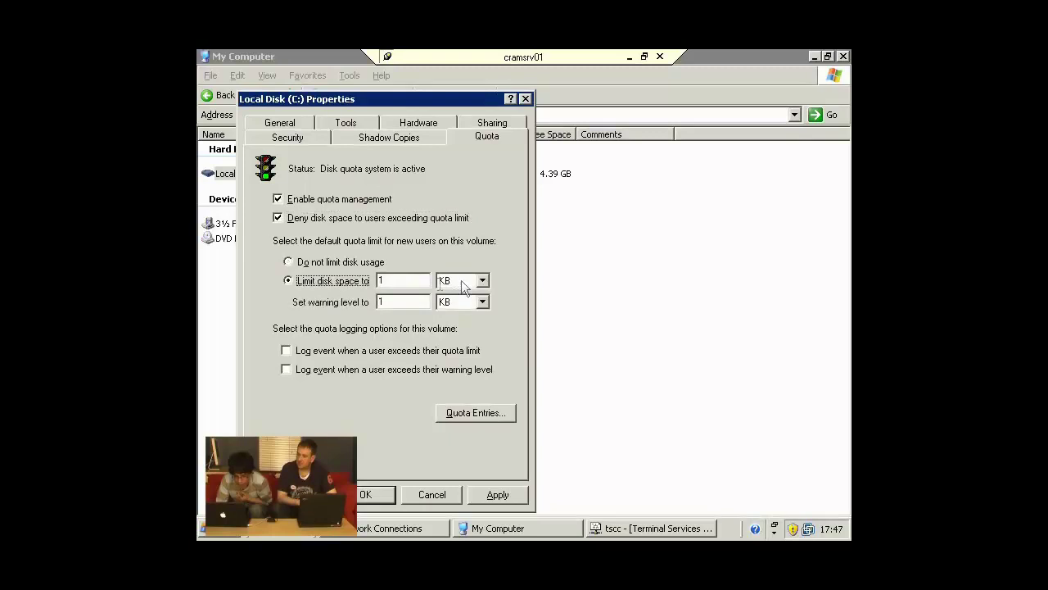
pyautogui.click(483, 280)
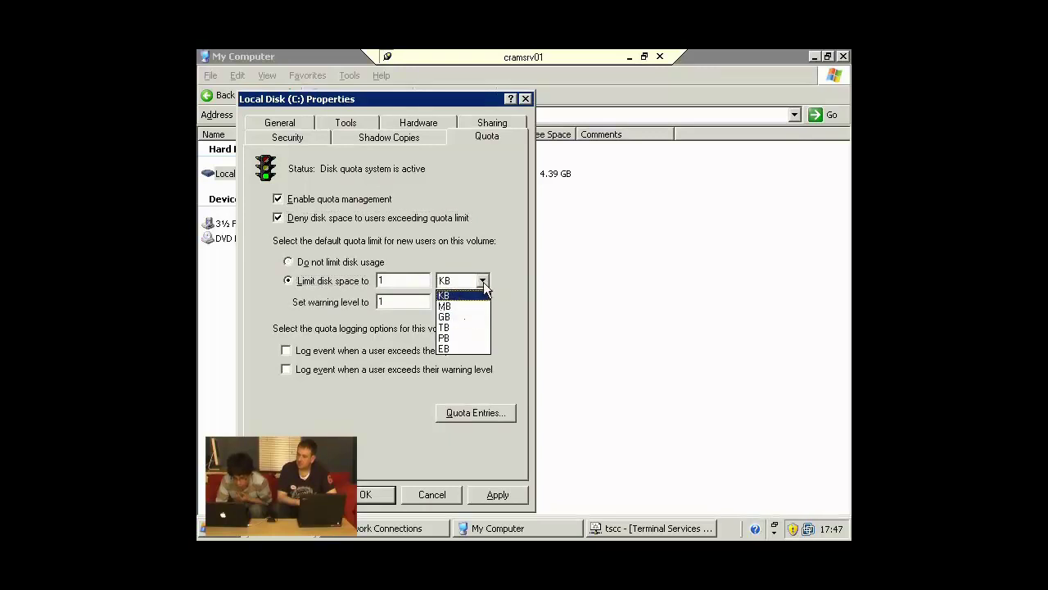
pyautogui.click(450, 305)
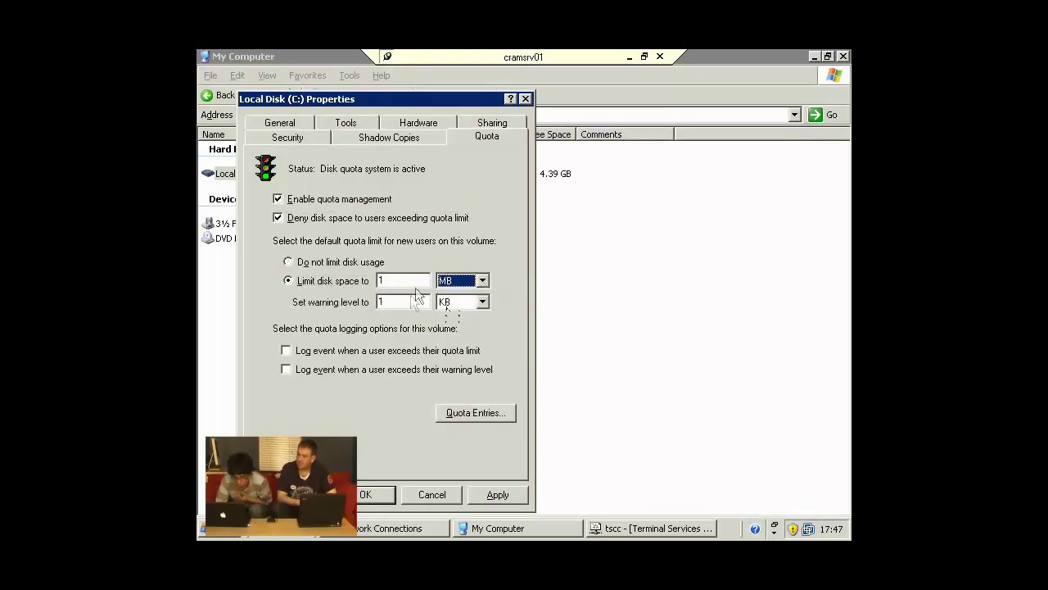
pyautogui.click(482, 303)
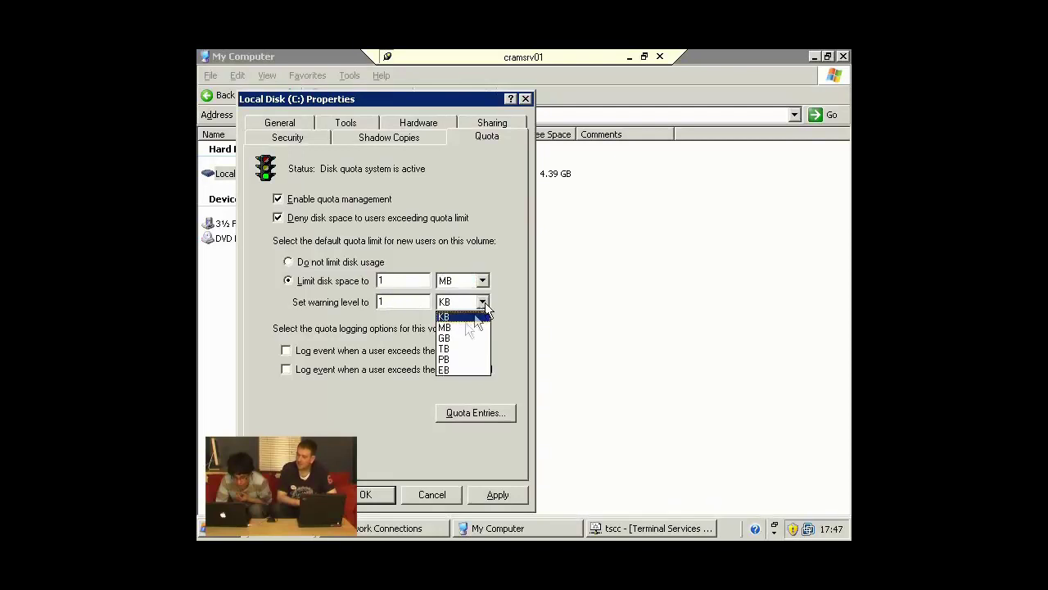
pyautogui.click(458, 327)
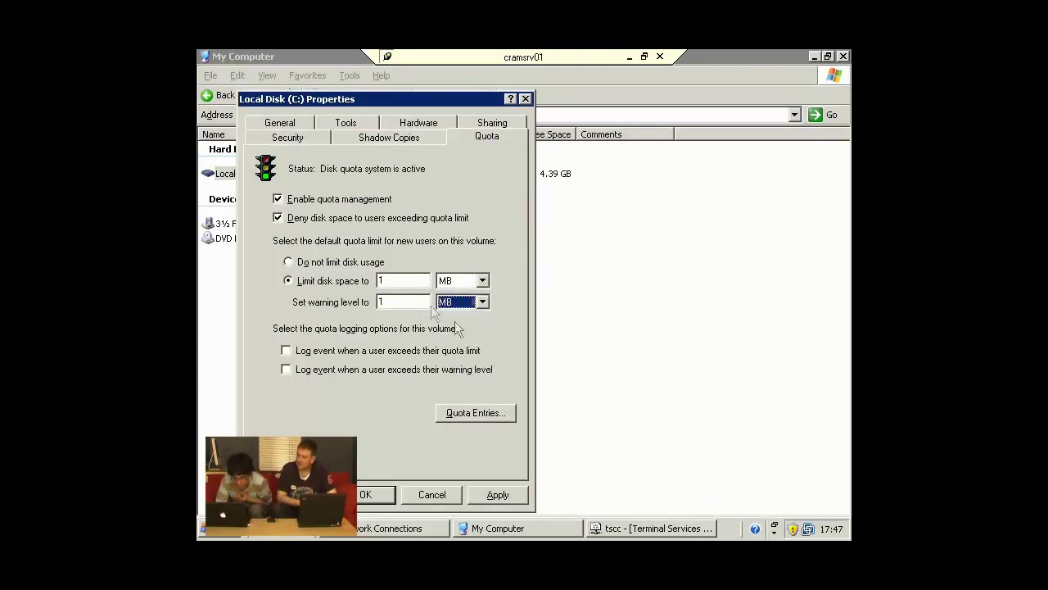
pyautogui.doubleClick(385, 281)
pyautogui.write('2')
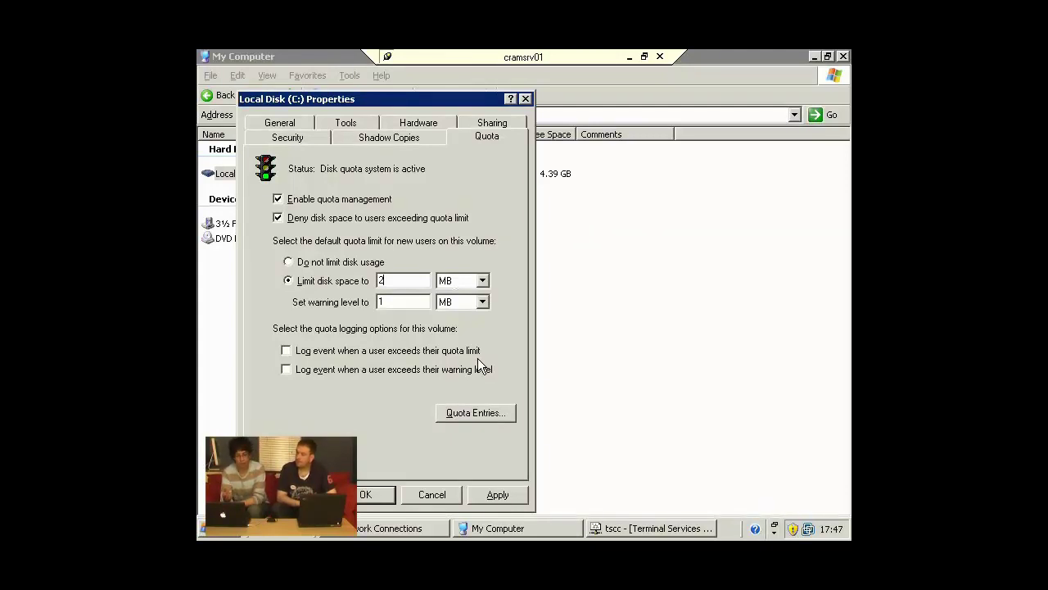
# Log events for exceeding both the quota limit and the warning level, and stop denying disk space to users over quota
pyautogui.click(315, 373)
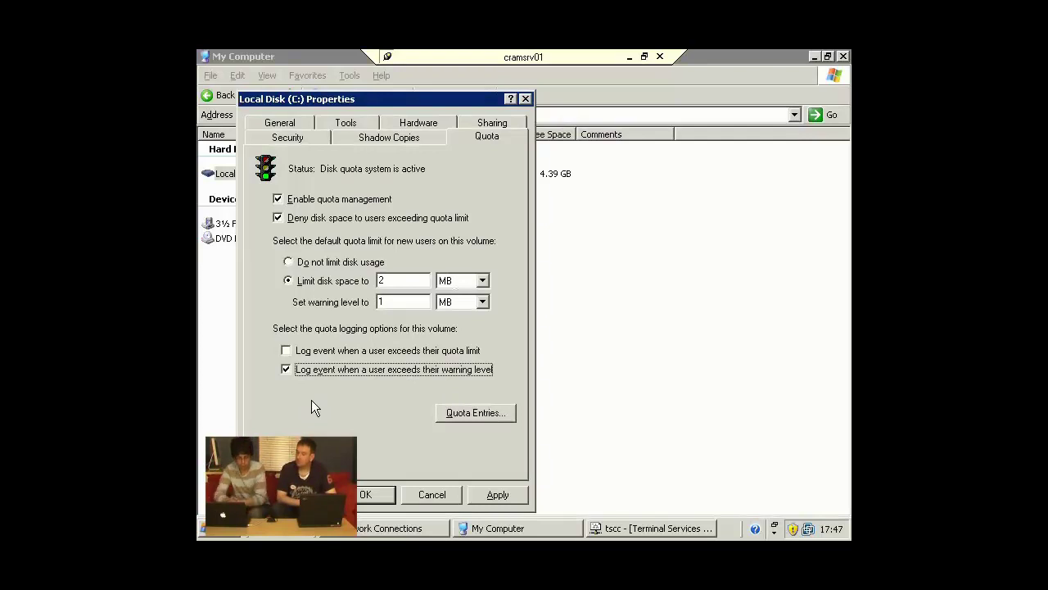
pyautogui.click(279, 347)
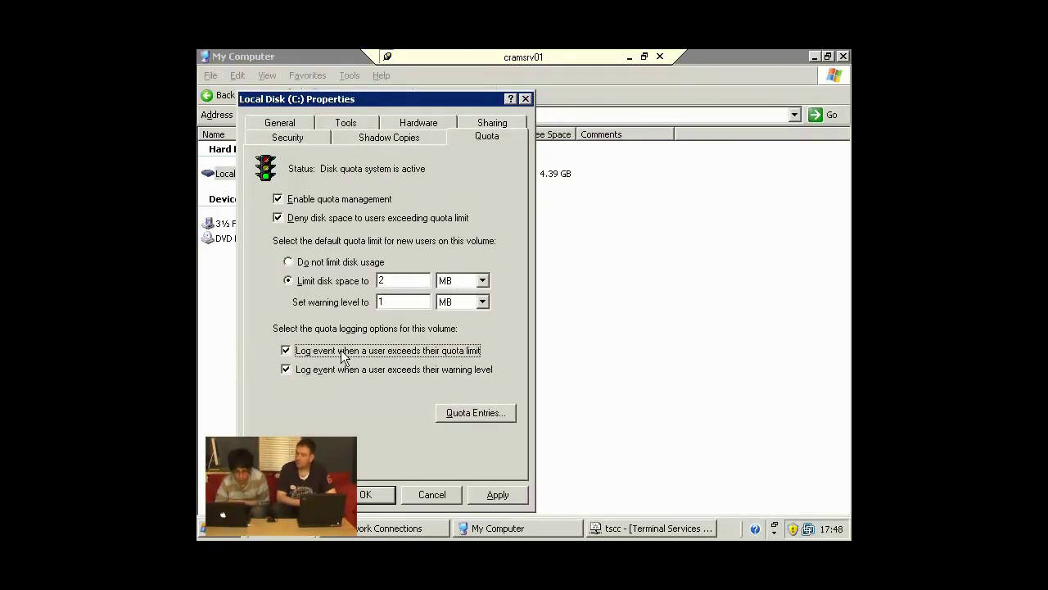
pyautogui.click(305, 225)
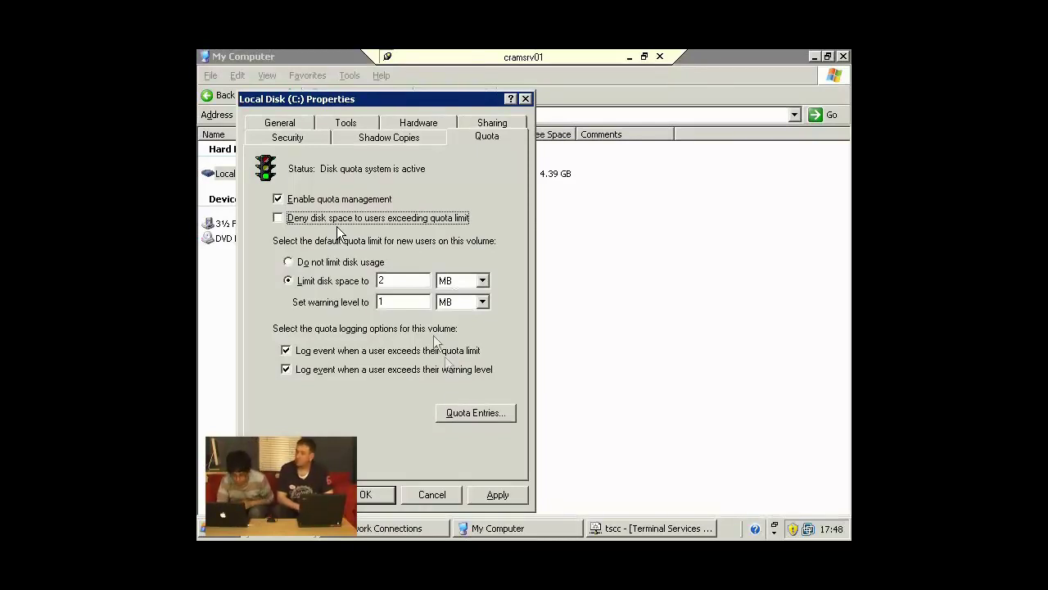
# Open the quota entries for Local Disk (C:) beside its properties and re-enable denying disk space to users exceeding their quota
pyautogui.click(476, 412)
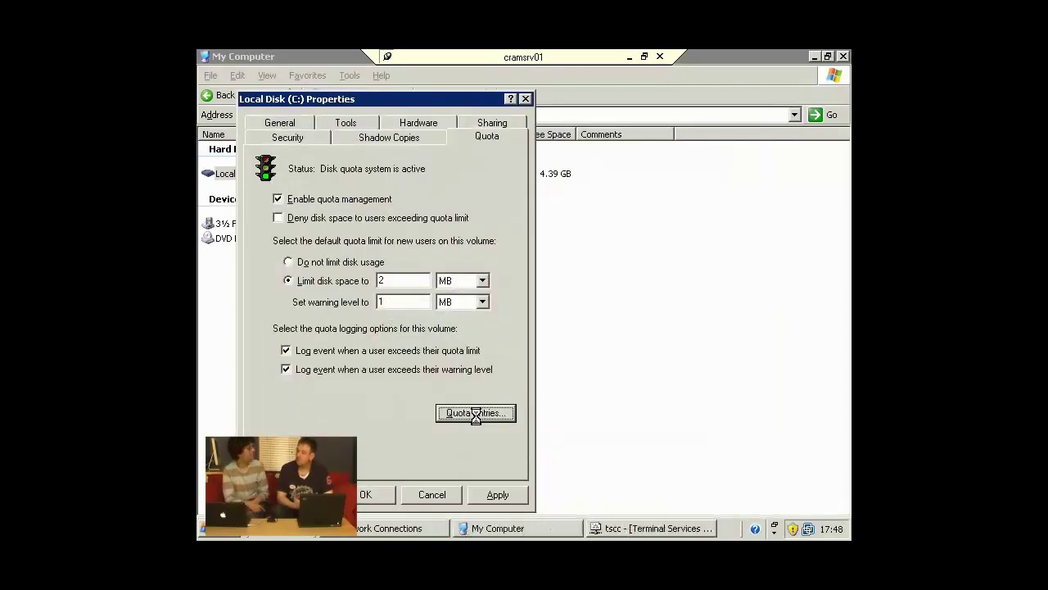
pyautogui.click(472, 412)
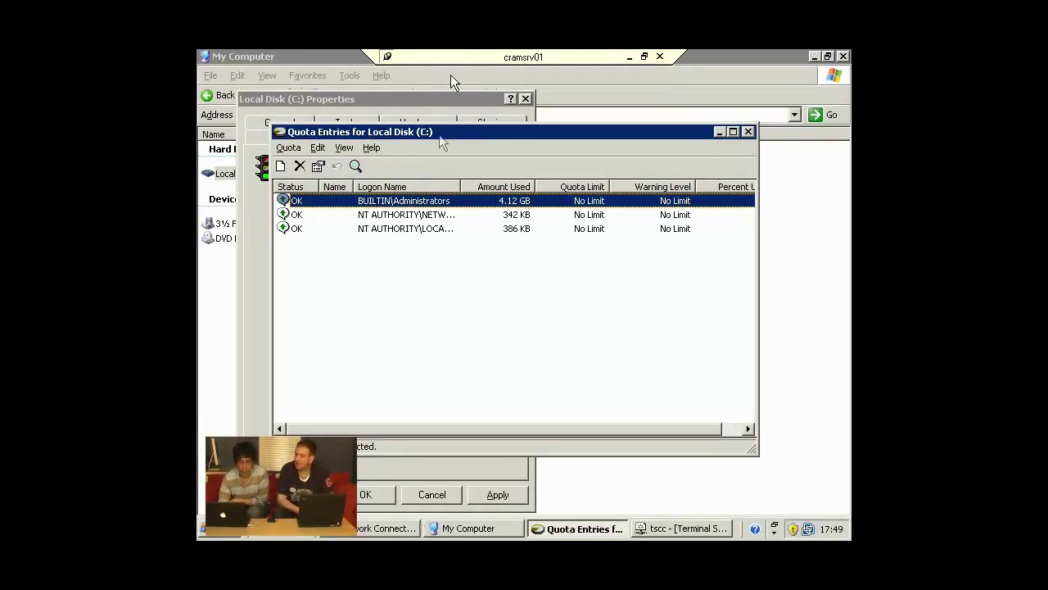
pyautogui.moveTo(500, 134); pyautogui.dragTo(677, 134)
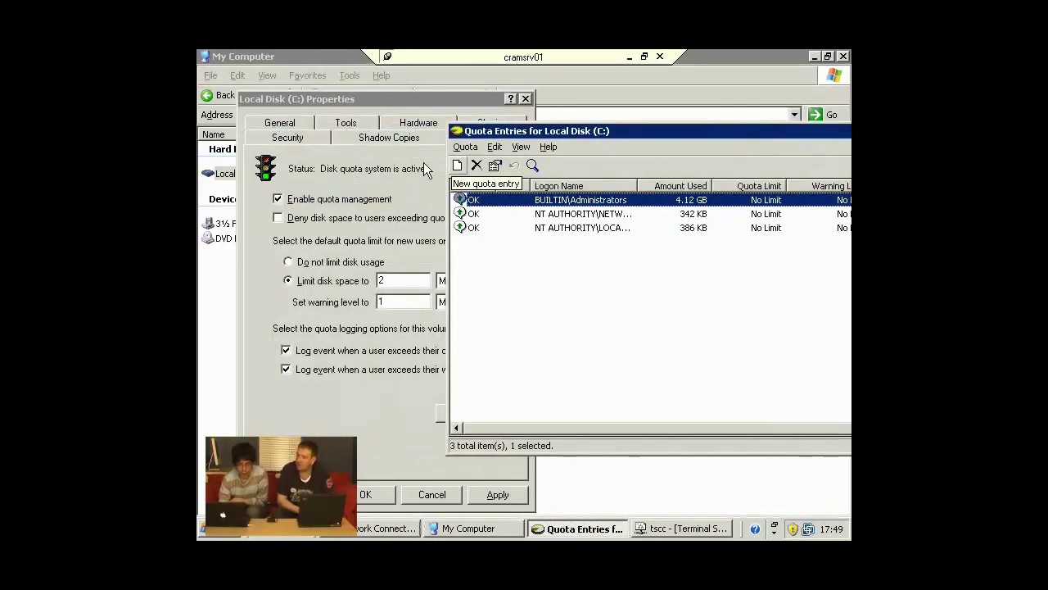
pyautogui.click(297, 220)
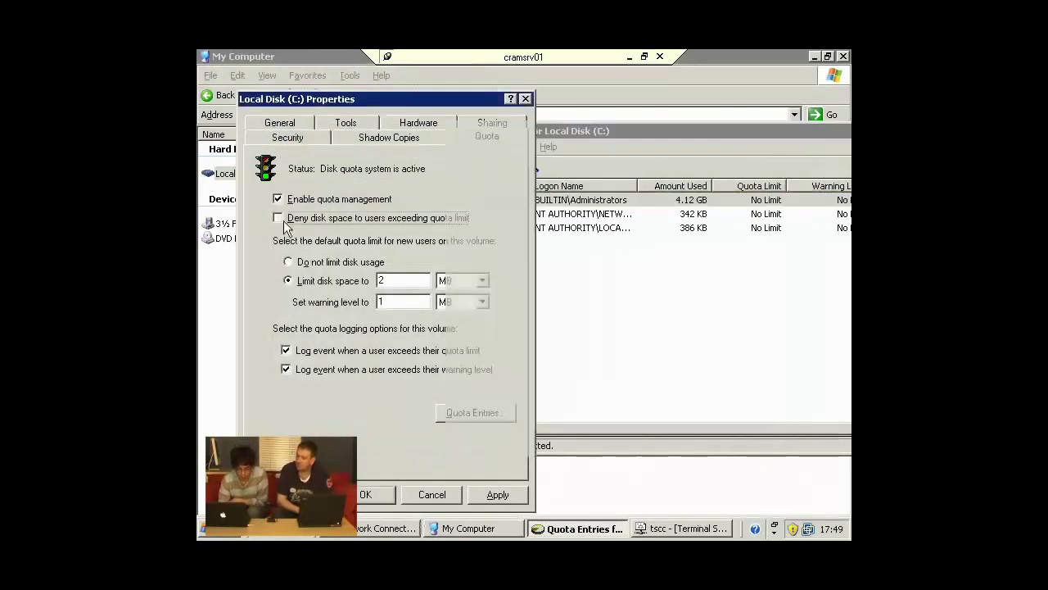
pyautogui.click(608, 319)
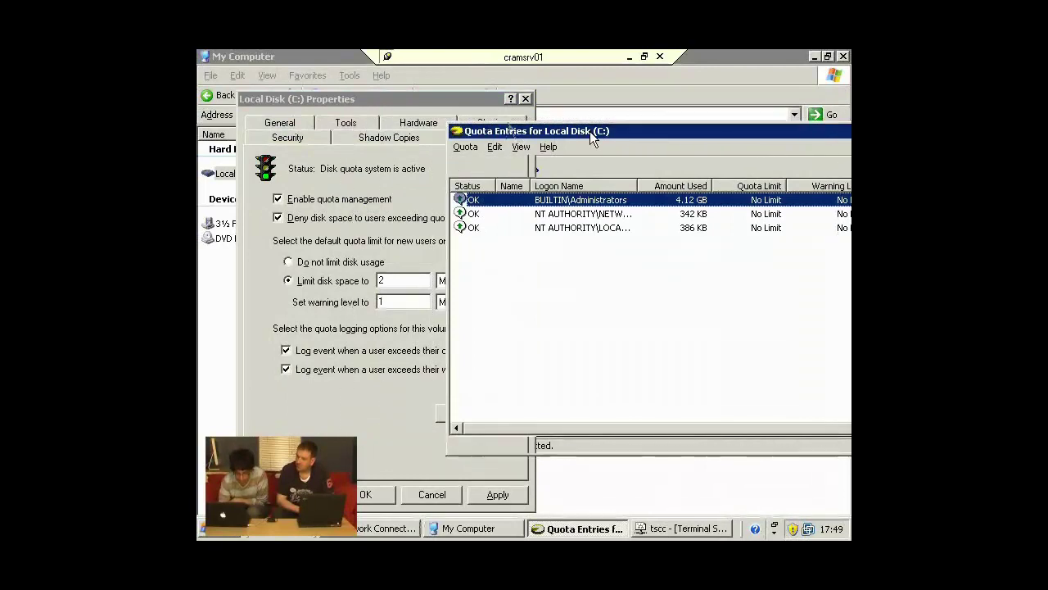
# Start a new quota entry for Local Disk (C:) and look up the user guest in lab.cramsession.tv
pyautogui.moveTo(589, 131); pyautogui.dragTo(436, 121)
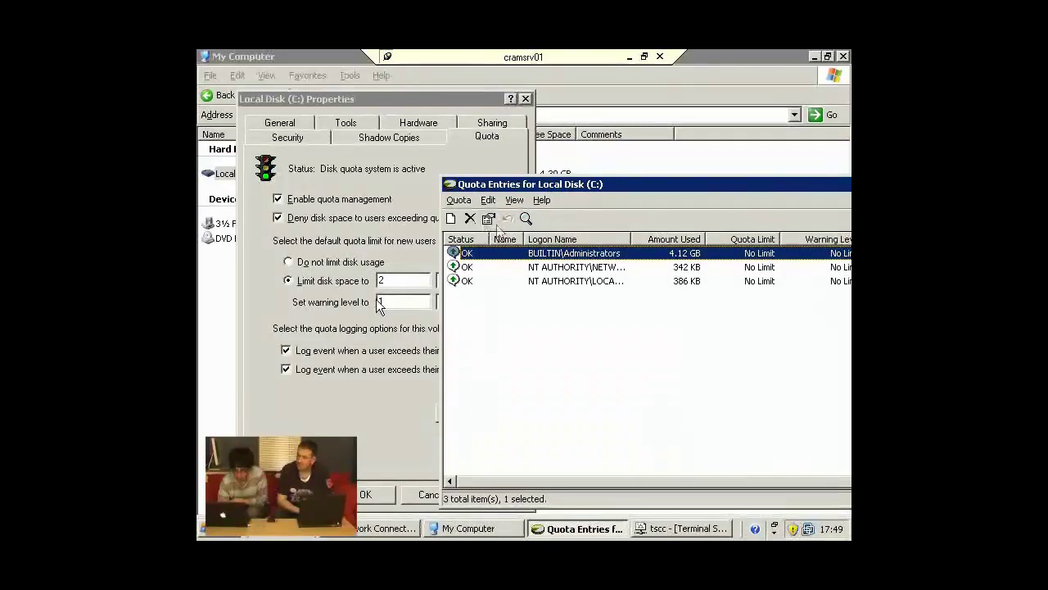
pyautogui.moveTo(496, 187); pyautogui.dragTo(307, 175)
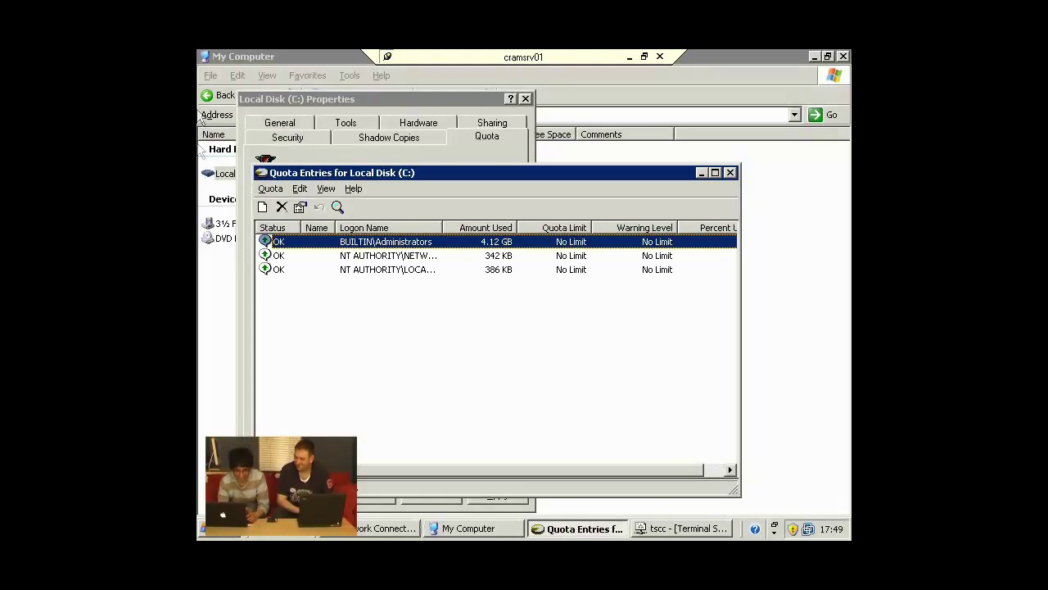
pyautogui.click(271, 189)
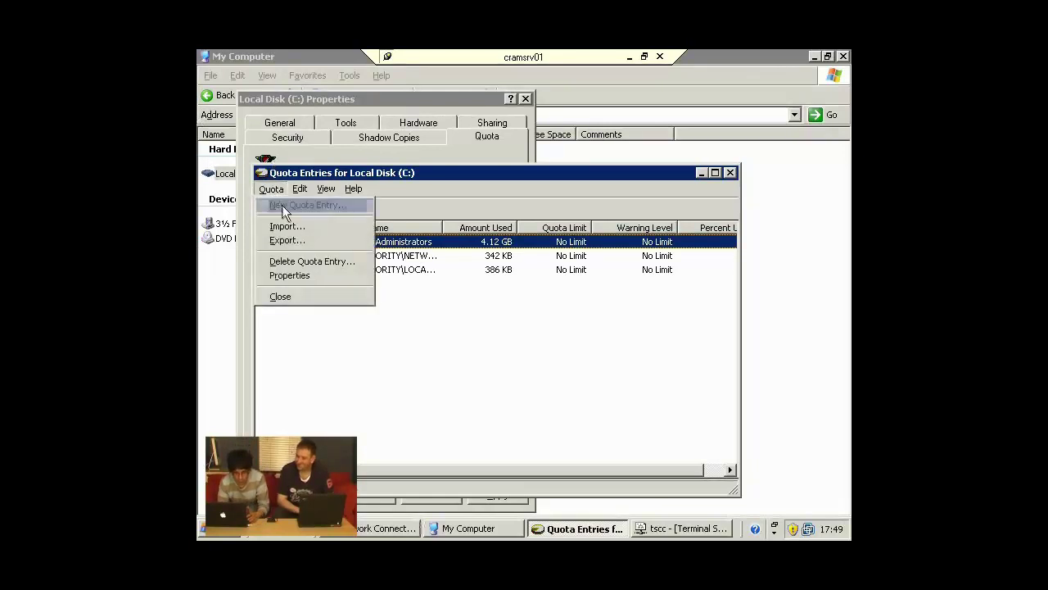
pyautogui.click(283, 211)
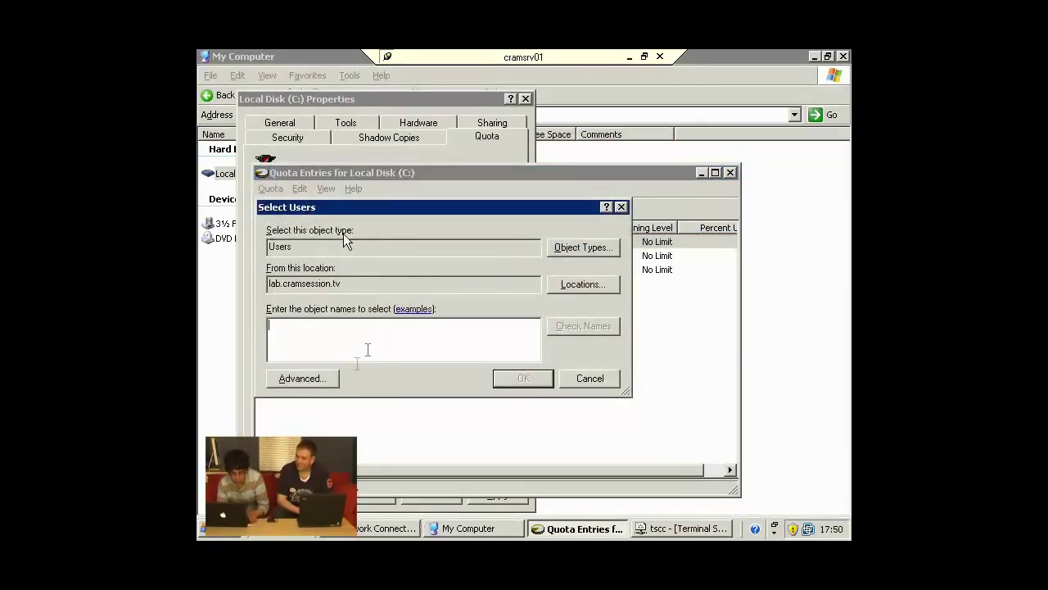
pyautogui.write('gues')
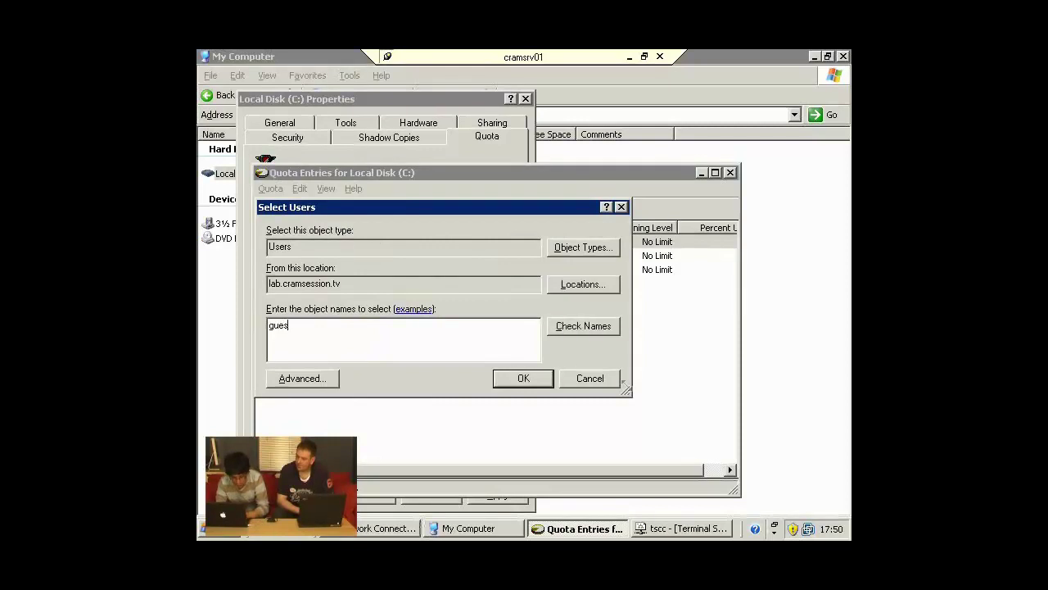
pyautogui.write('t')
pyautogui.press('Return')
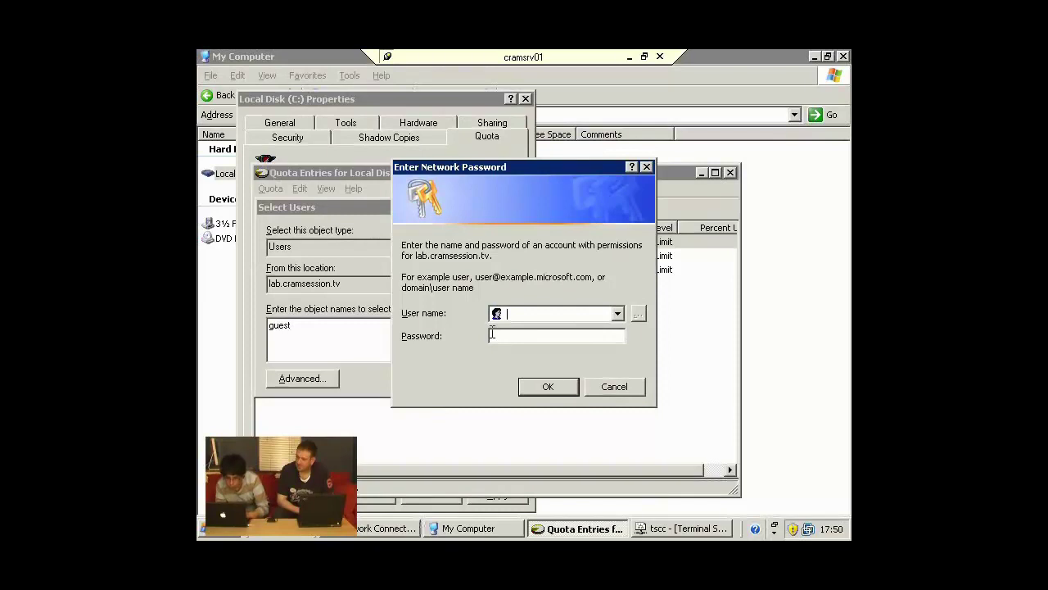
# Authenticate to lab.cramsession.tv as cramsession\administrator, entering the account password
pyautogui.write('cramsessions')
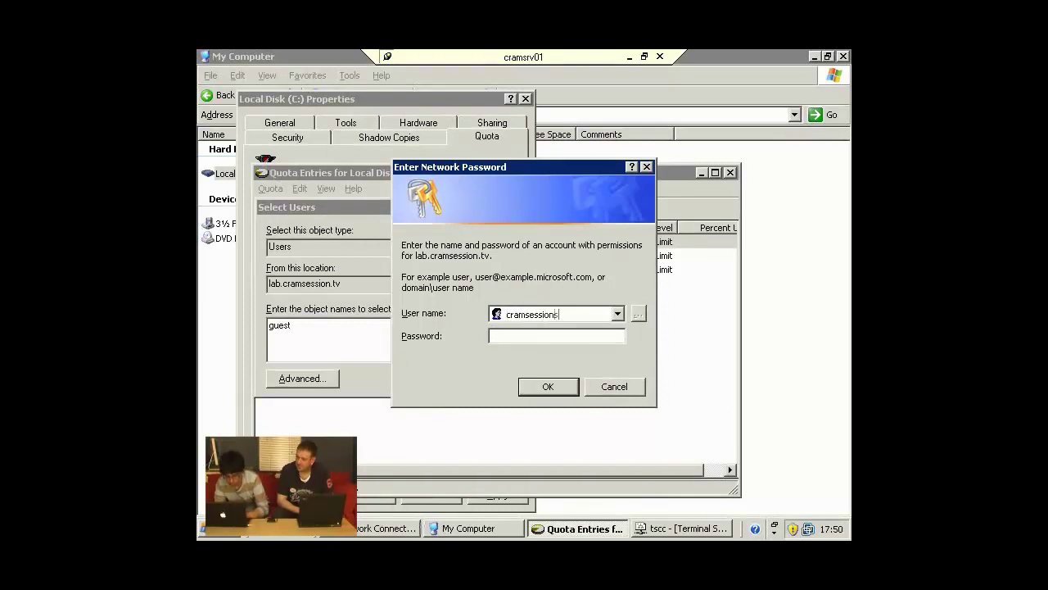
pyautogui.press('BackSpace')
pyautogui.write('\\administ')
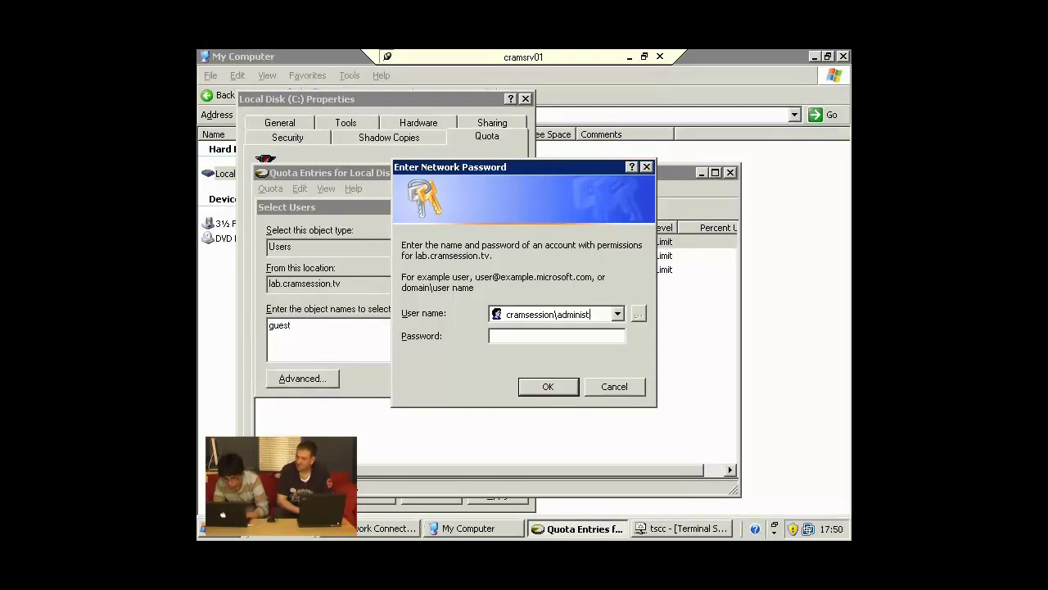
pyautogui.write('rator')
pyautogui.press('Tab')
pyautogui.write('********')
pyautogui.press('Return')
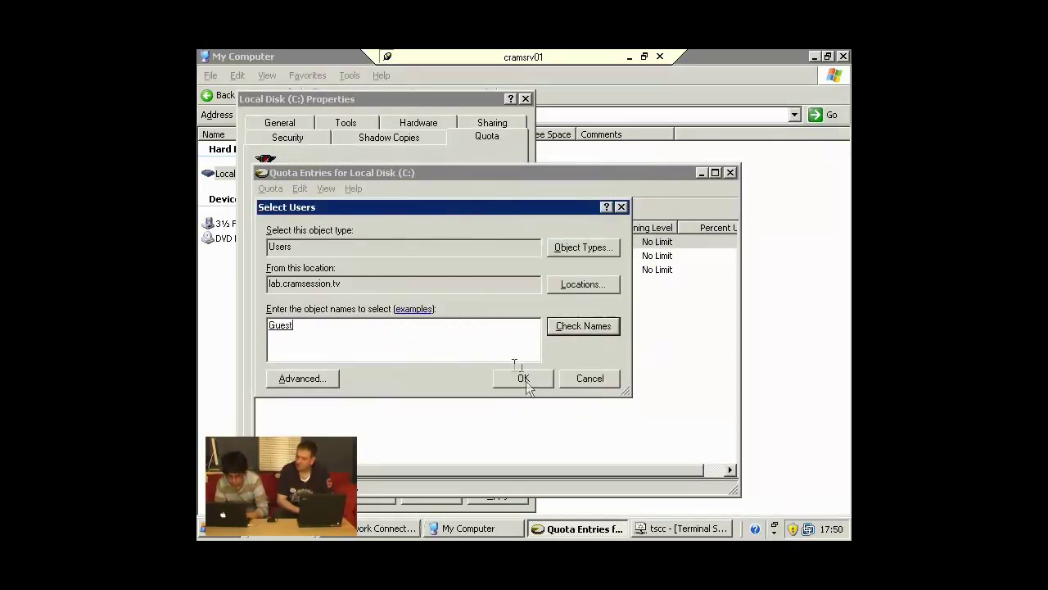
# Add the quota entry for Guest with disk space limited to 1 GB and the warning level set to 1 GB
pyautogui.click(524, 379)
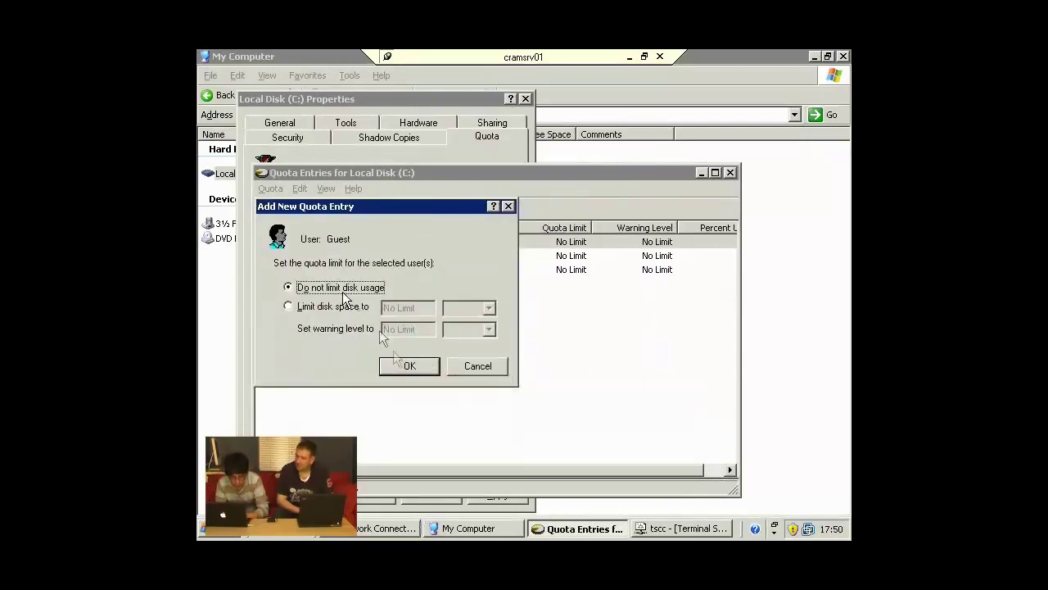
pyautogui.click(354, 306)
pyautogui.press('Up')
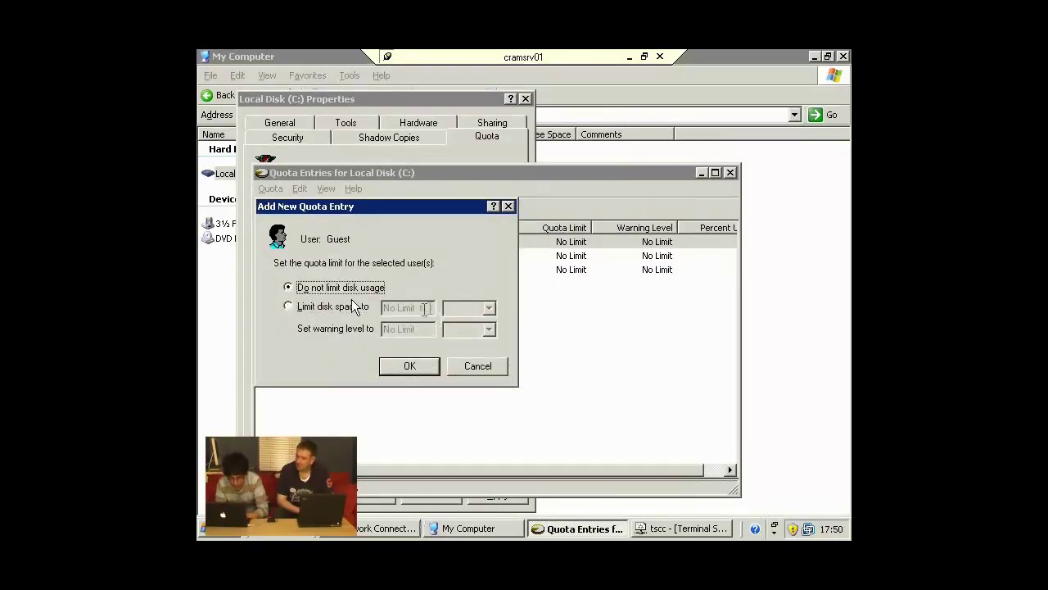
pyautogui.press('Down')
pyautogui.click(489, 308)
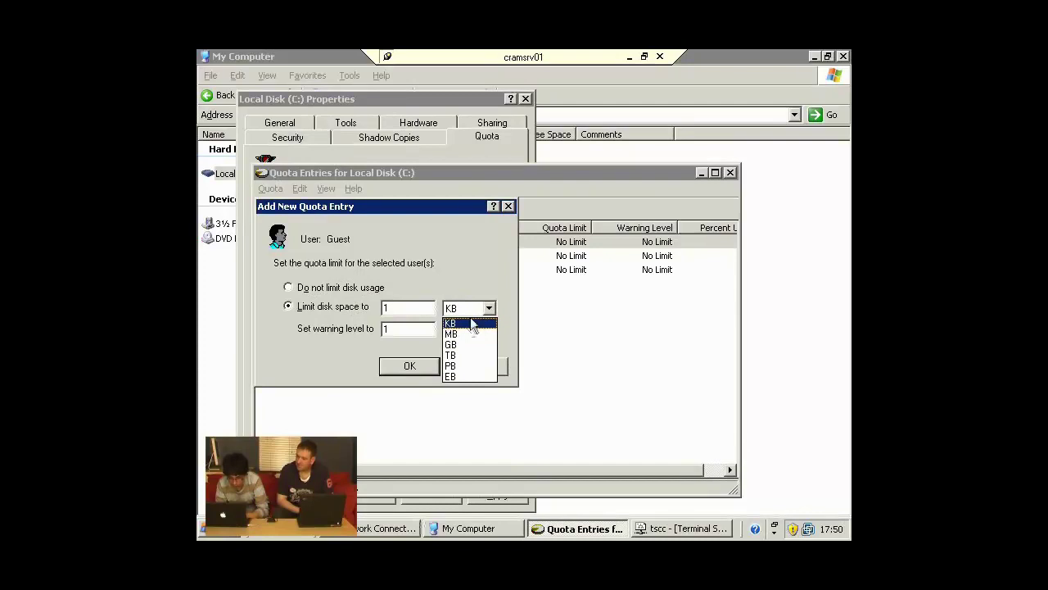
pyautogui.click(465, 331)
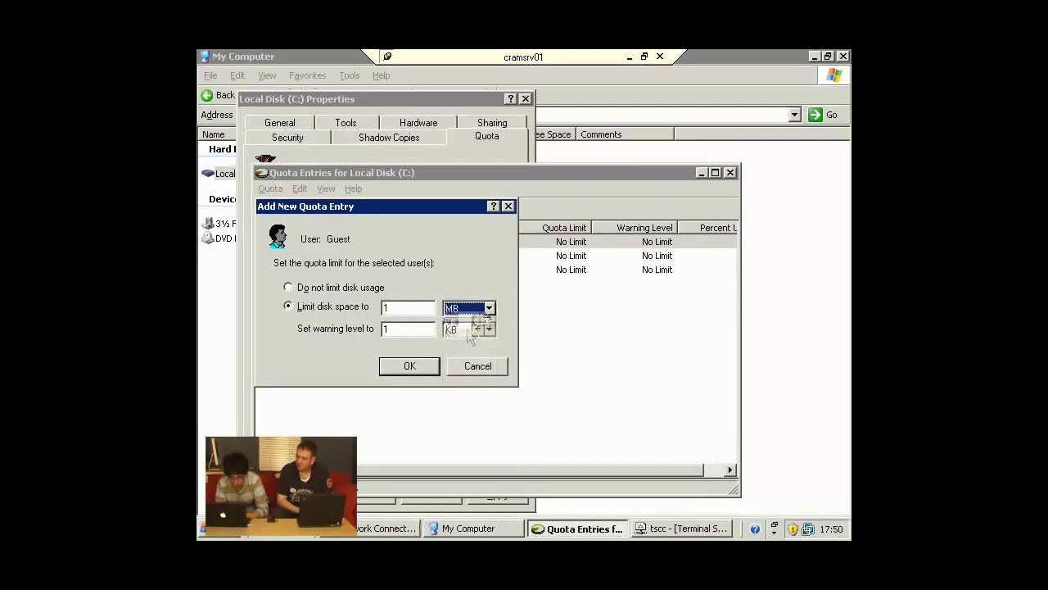
pyautogui.click(489, 308)
pyautogui.click(456, 342)
pyautogui.click(489, 329)
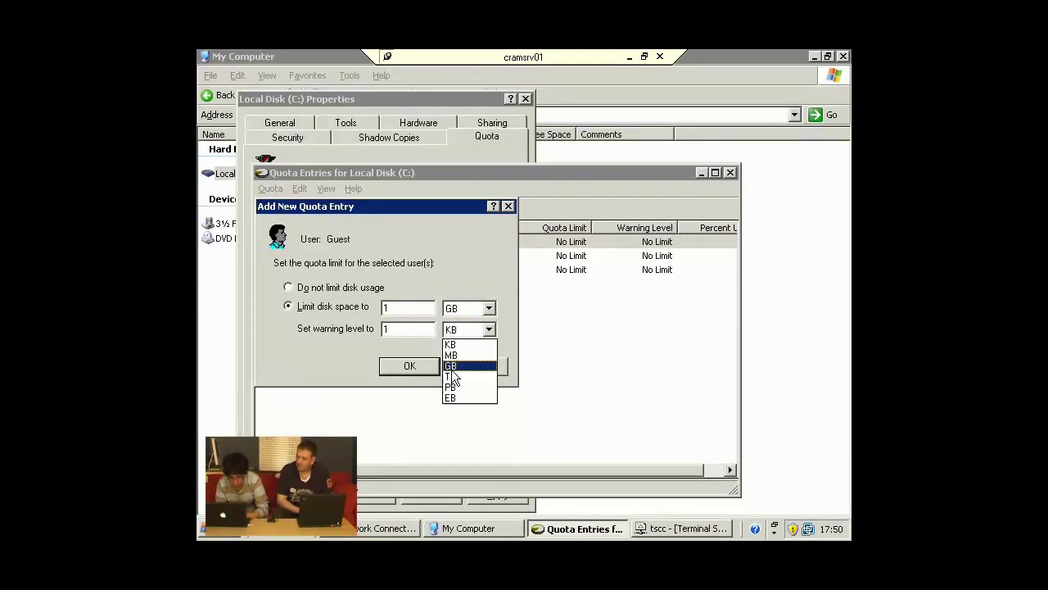
pyautogui.click(451, 367)
pyautogui.click(417, 365)
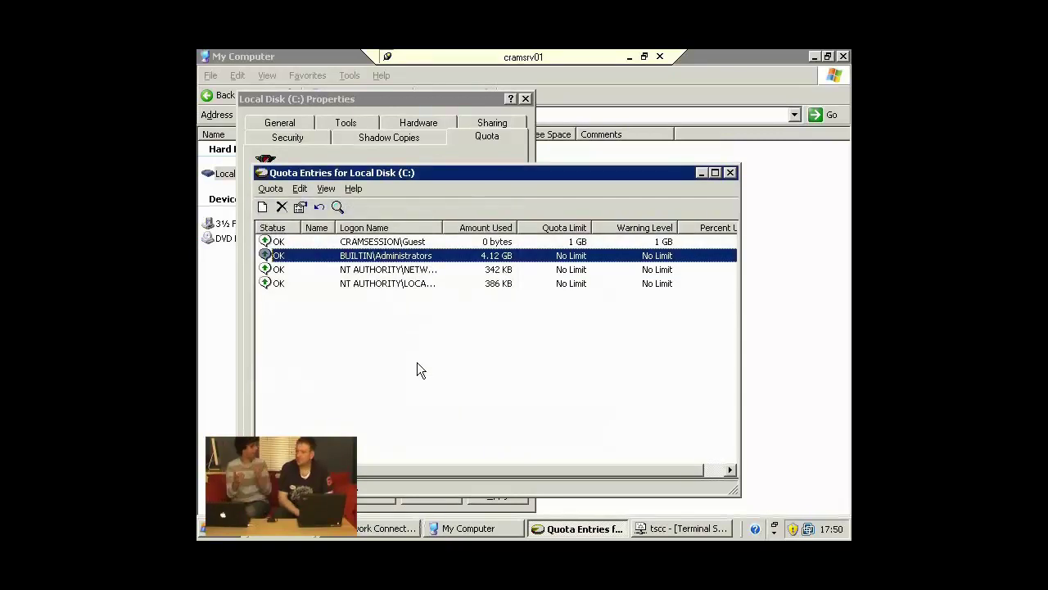
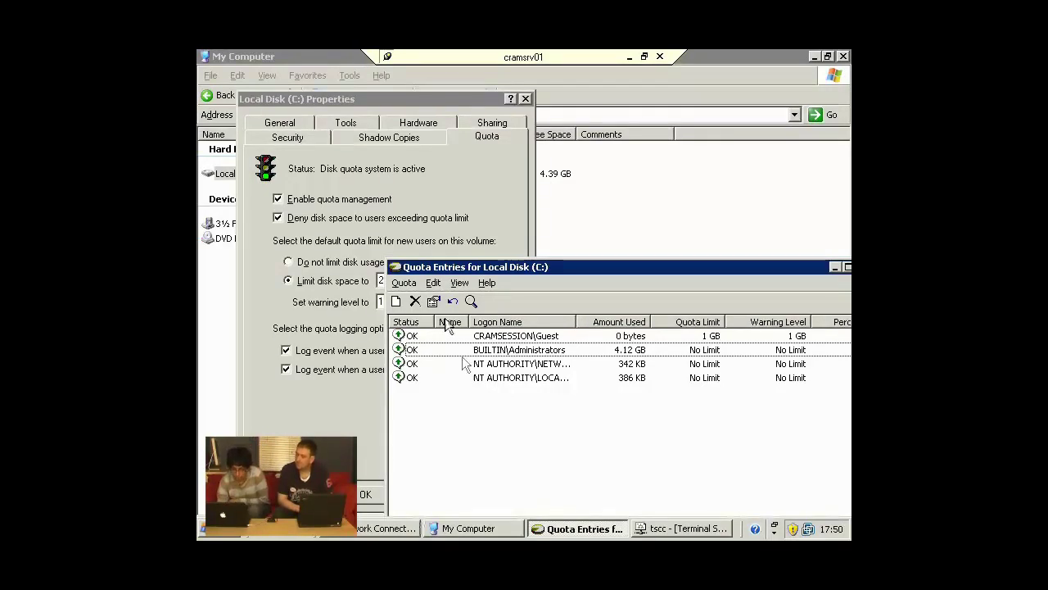
# Review the quota settings of BUILTIN\Administrators and close them without making changes
pyautogui.doubleClick(459, 268)
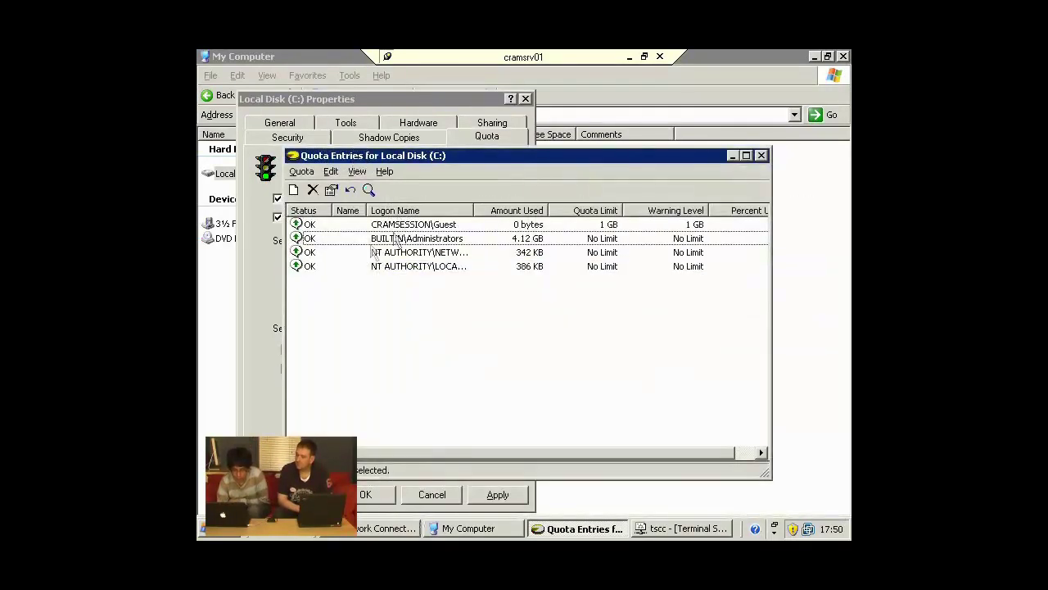
pyautogui.doubleClick(428, 238)
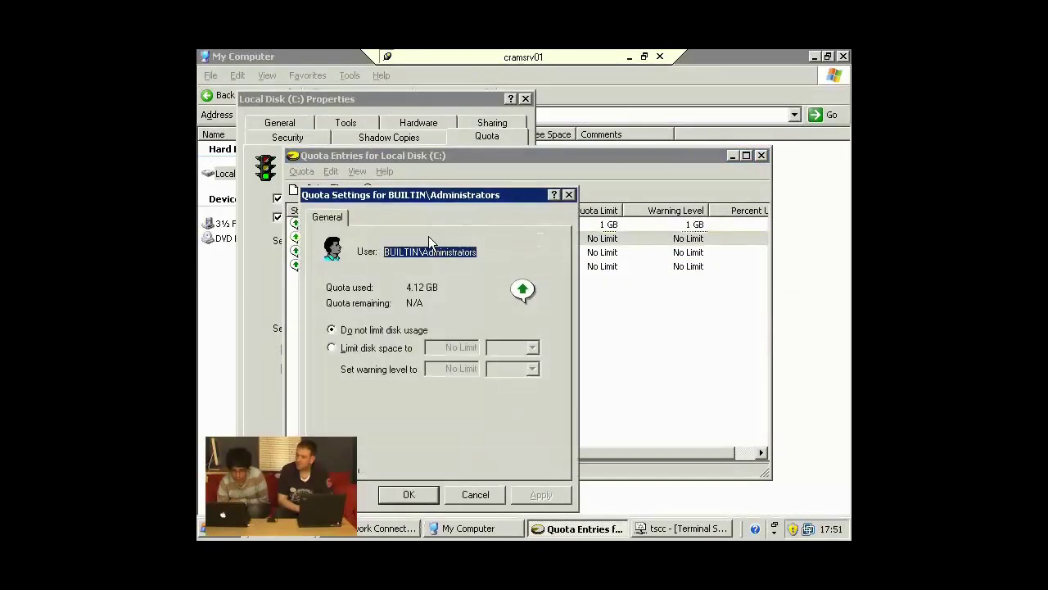
pyautogui.click(474, 494)
pyautogui.click(301, 171)
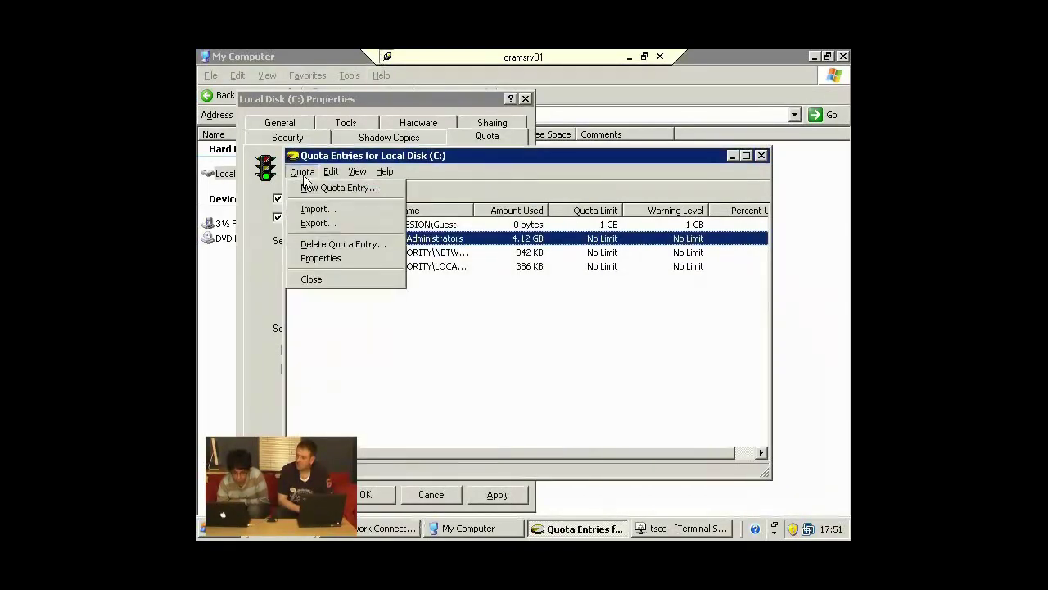
pyautogui.click(302, 171)
pyautogui.click(301, 171)
pyautogui.click(382, 308)
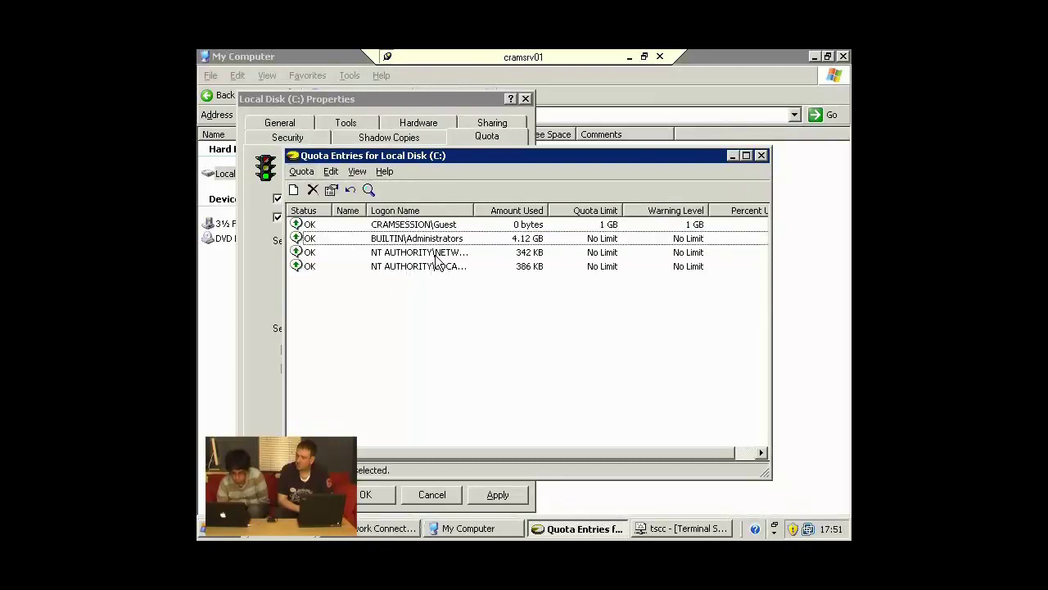
# Delete the quota entry for CRAMSESSION\Guest and close the quota entries list
pyautogui.click(423, 226)
pyautogui.click(302, 171)
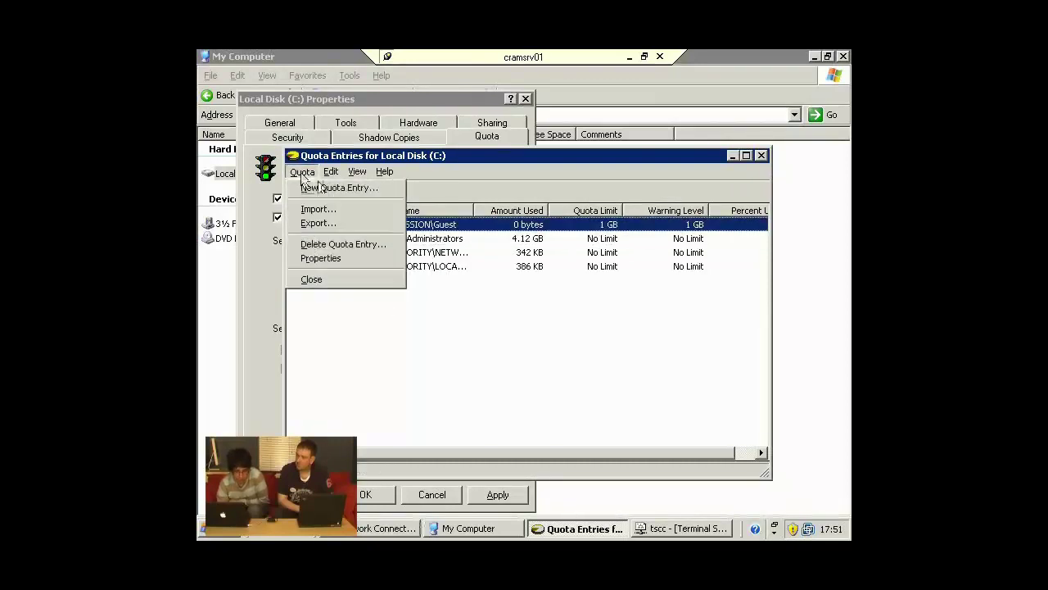
pyautogui.click(321, 244)
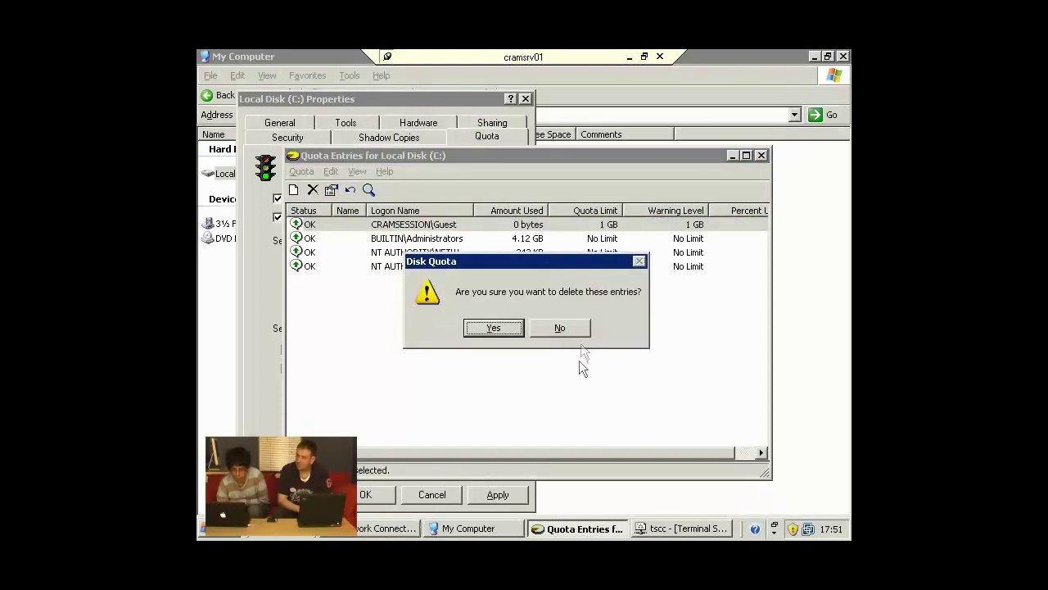
pyautogui.click(494, 328)
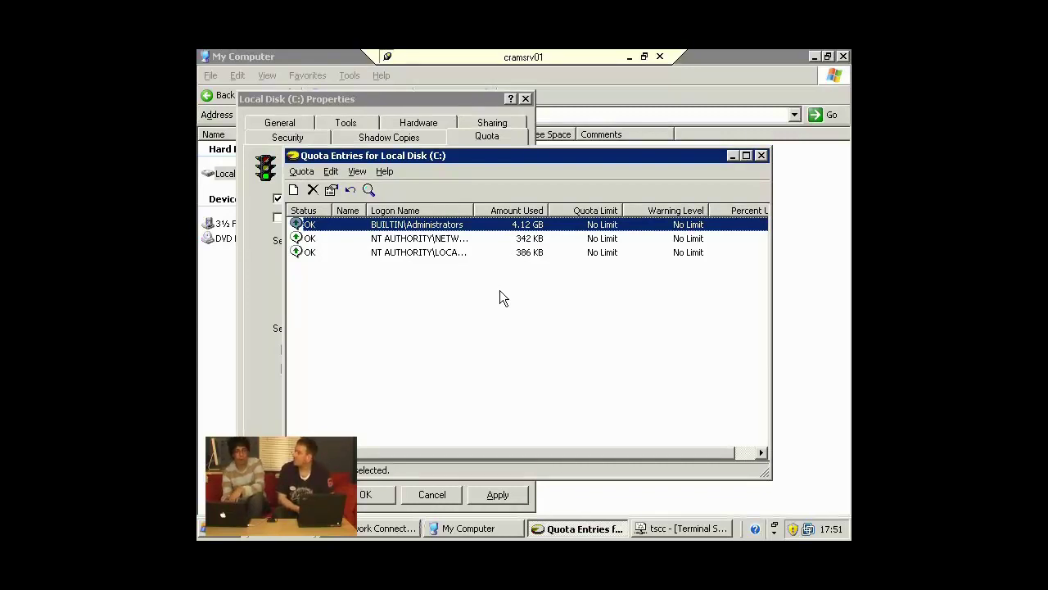
pyautogui.click(761, 156)
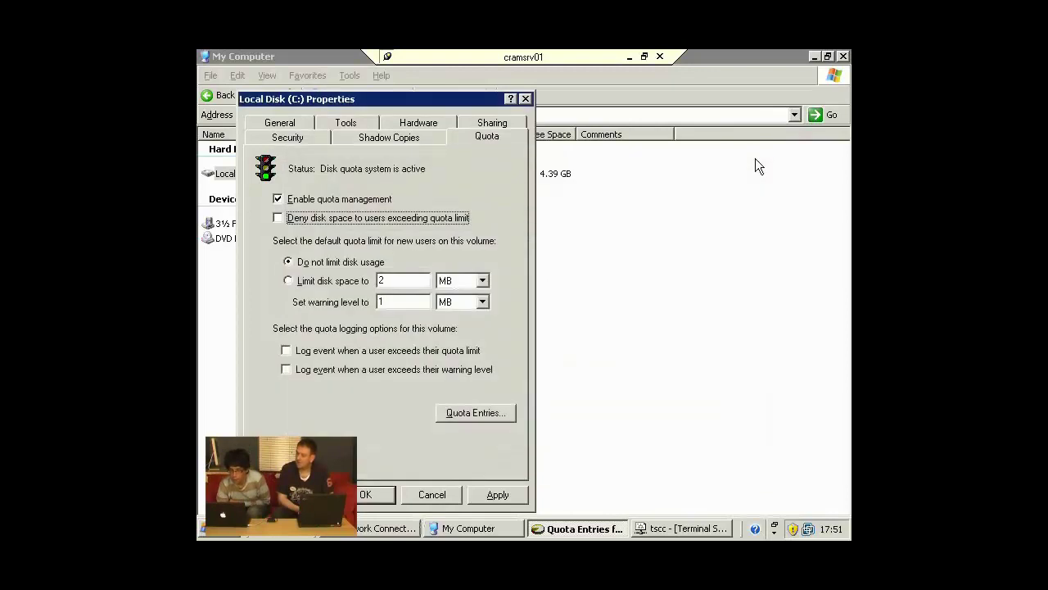
# Examine the shadow copy settings of Local Disk (C:), close its properties, and leave the remote session's My Computer window
pyautogui.click(391, 137)
pyautogui.moveTo(473, 97); pyautogui.dragTo(504, 85)
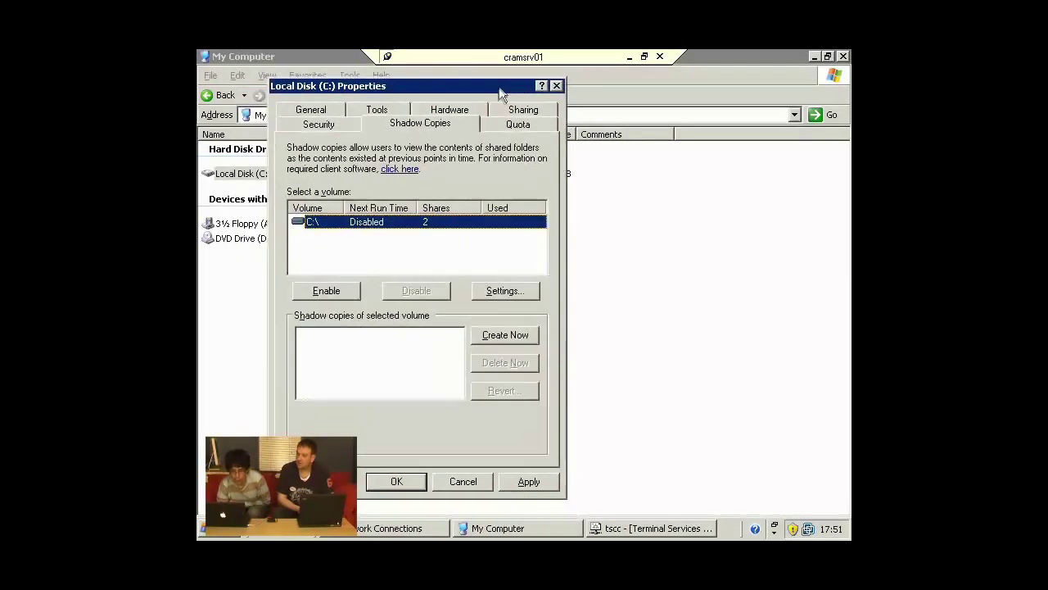
pyautogui.click(556, 86)
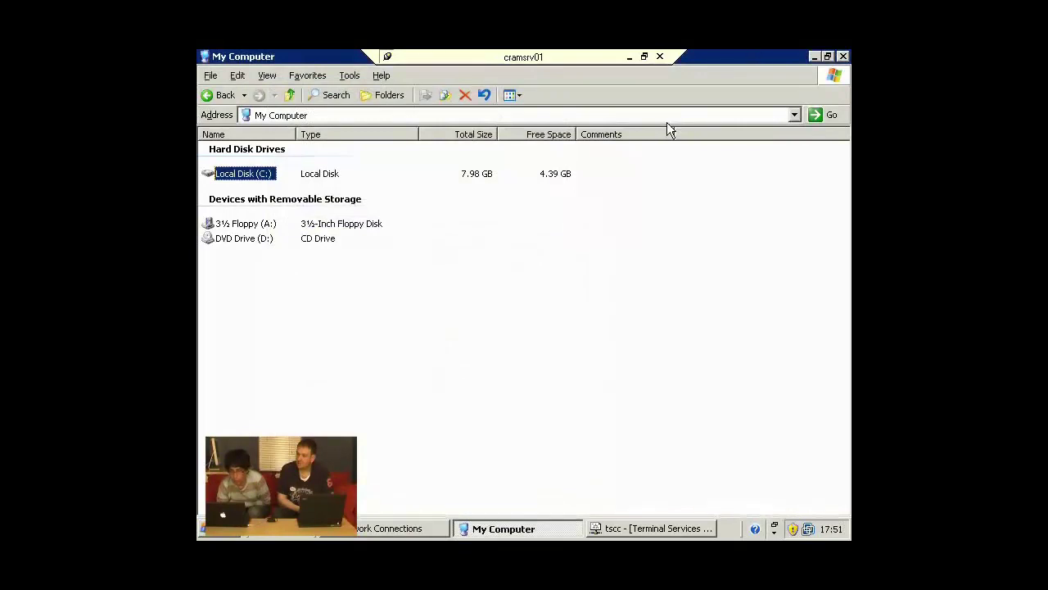
pyautogui.click(829, 56)
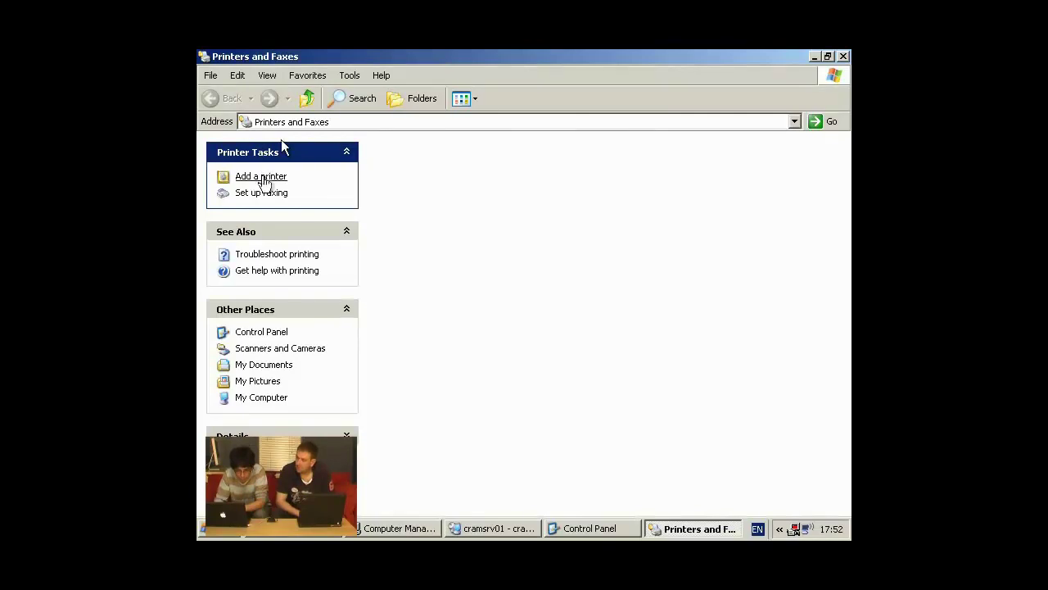
pyautogui.click(261, 177)
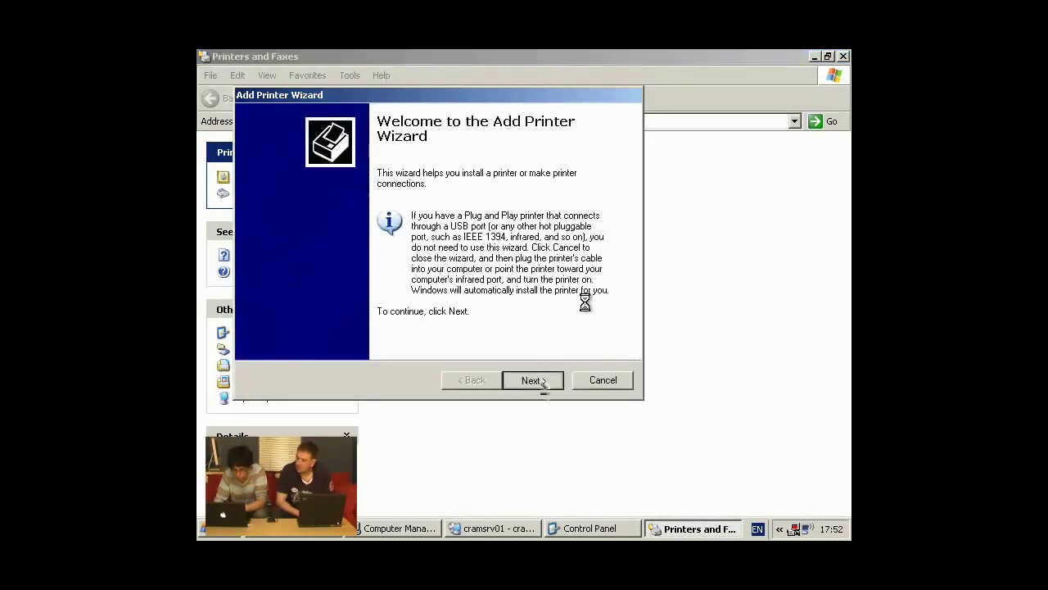
pyautogui.click(533, 380)
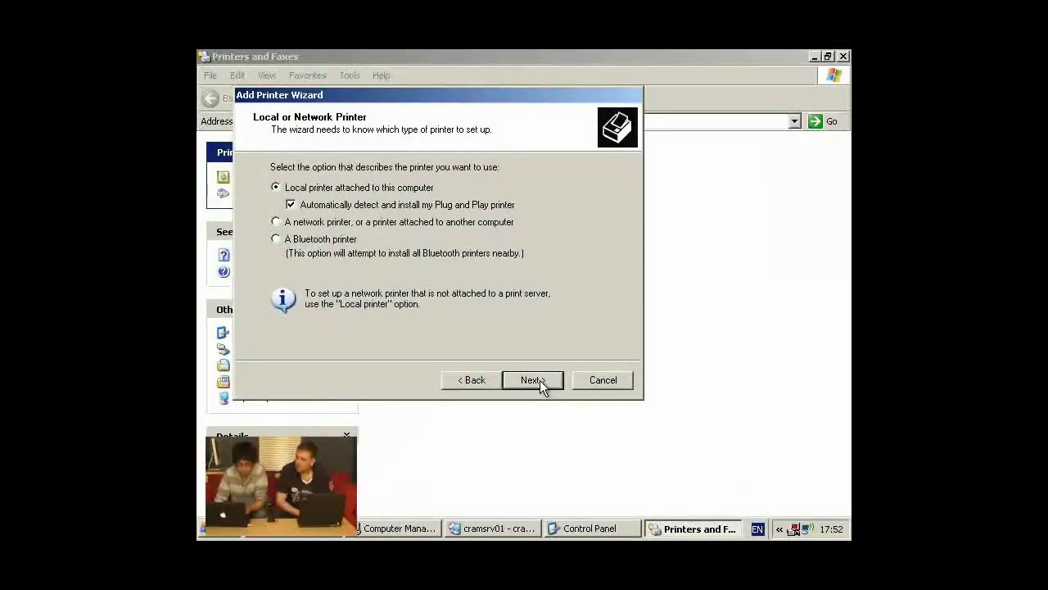
pyautogui.click(539, 380)
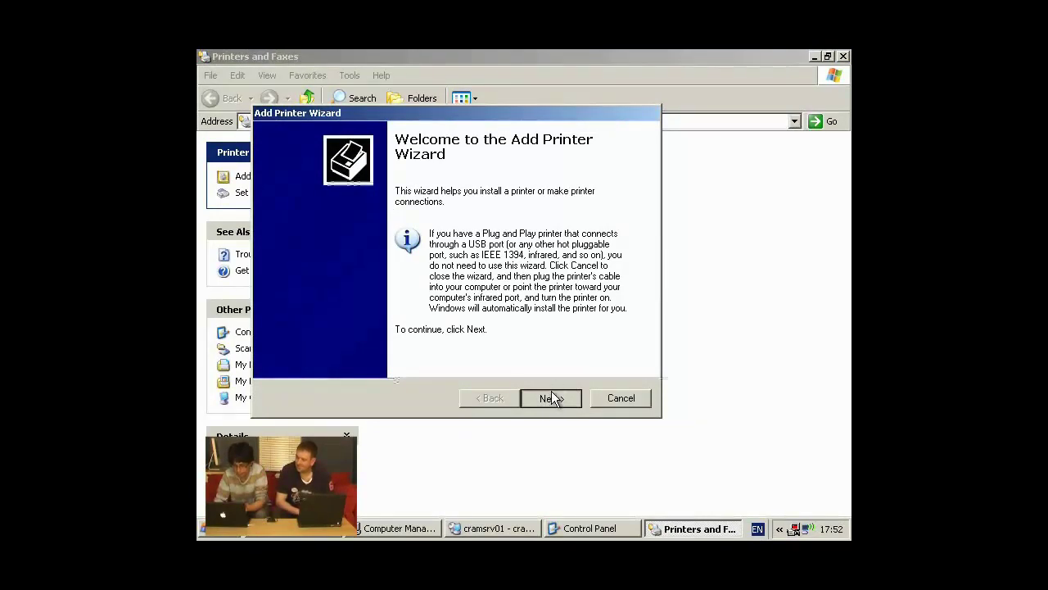
# Set up a local printer without Plug and Play detection, using port LPT1 and the AGFA-AccuSet v52.3 driver with its default name
pyautogui.click(551, 395)
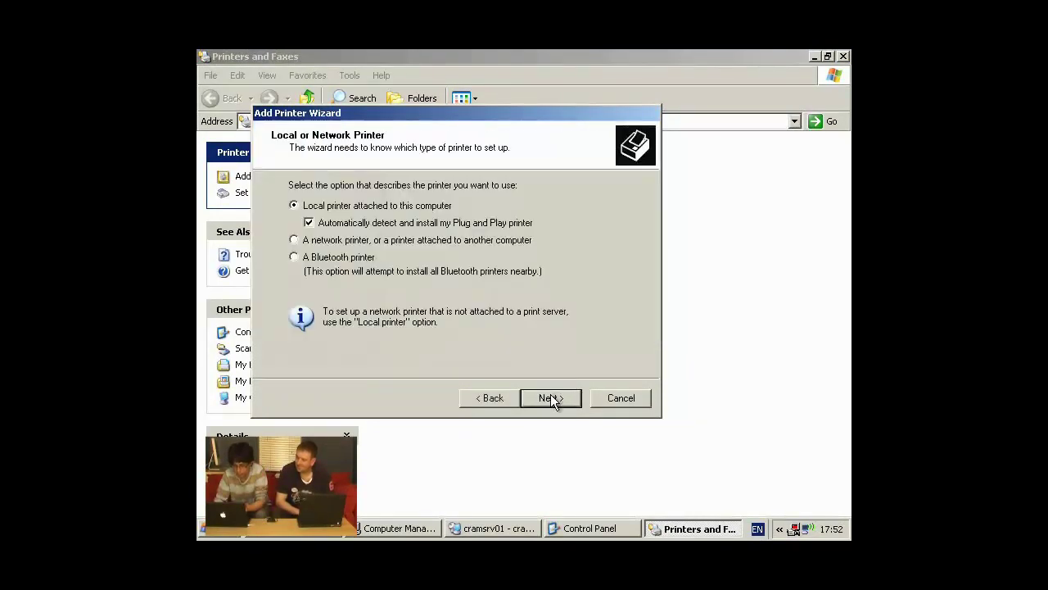
pyautogui.click(321, 222)
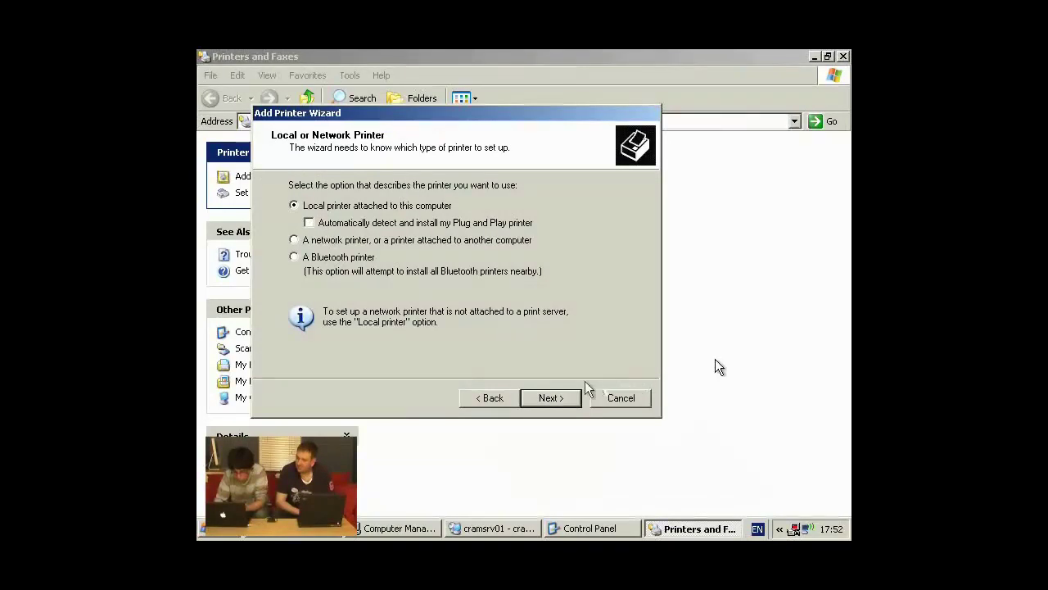
pyautogui.click(554, 396)
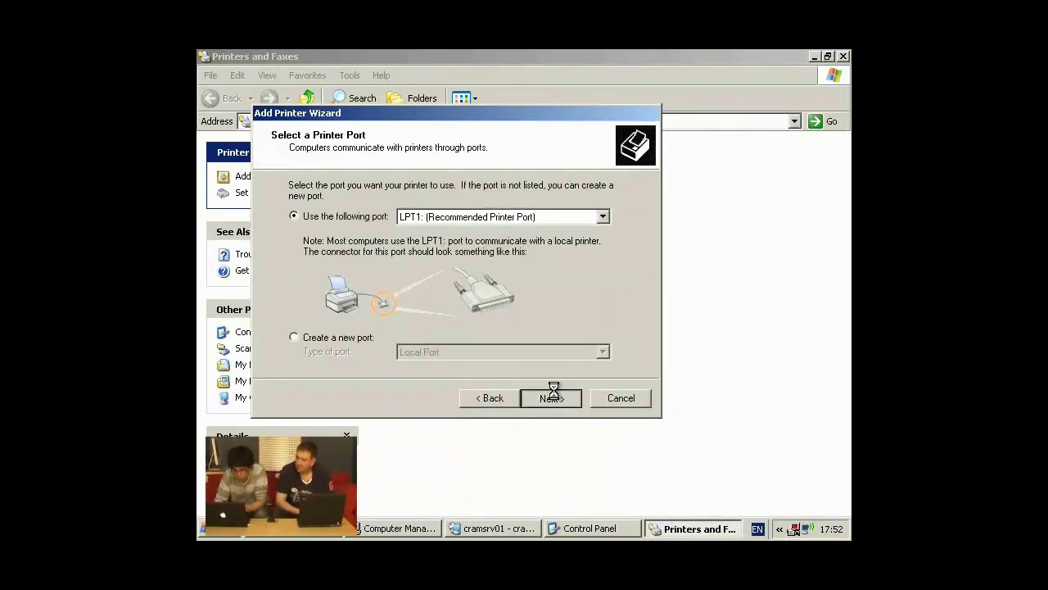
pyautogui.click(553, 399)
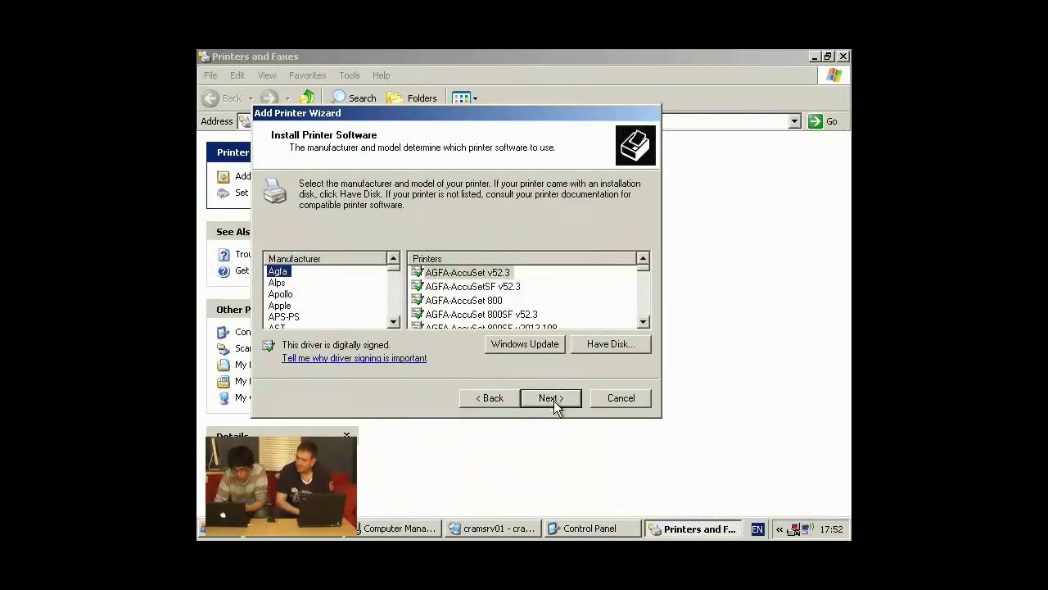
pyautogui.click(552, 399)
pyautogui.click(549, 400)
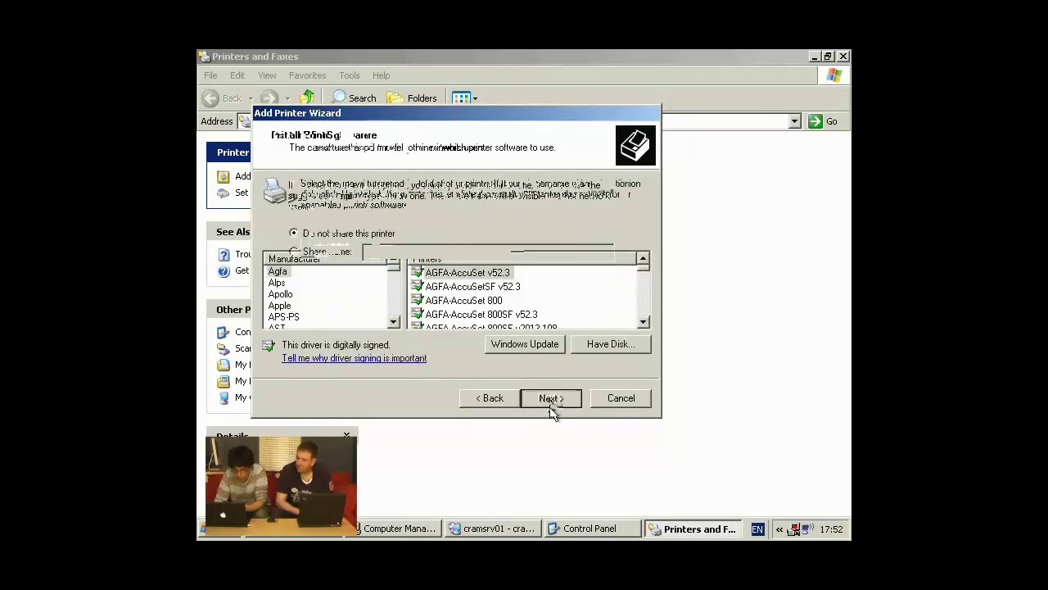
# Share the new printer under the suggested name AGFA-Acc, leaving its location and comment blank
pyautogui.click(332, 253)
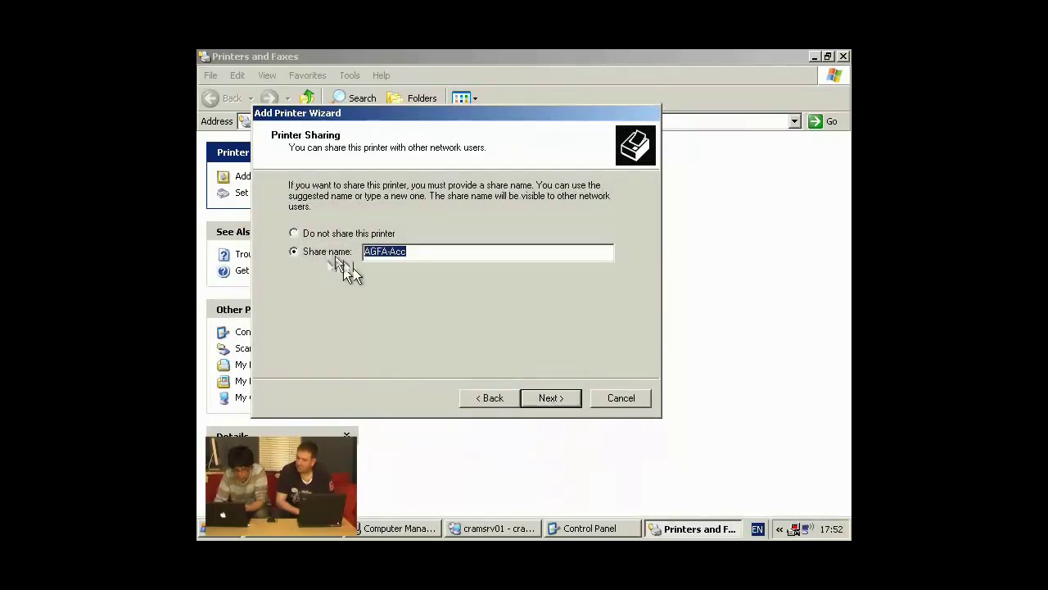
pyautogui.click(558, 399)
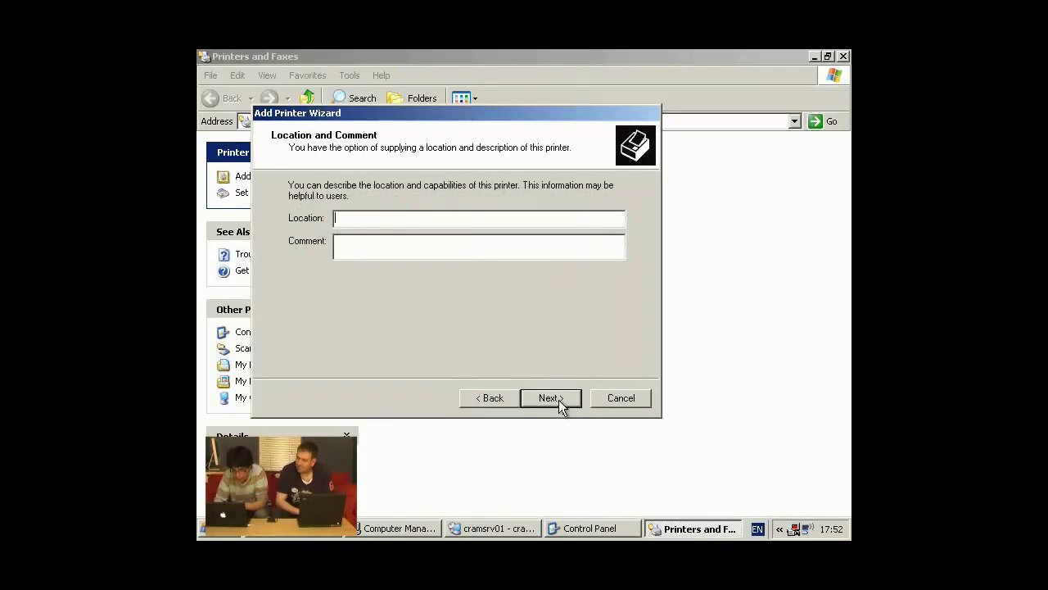
pyautogui.click(557, 398)
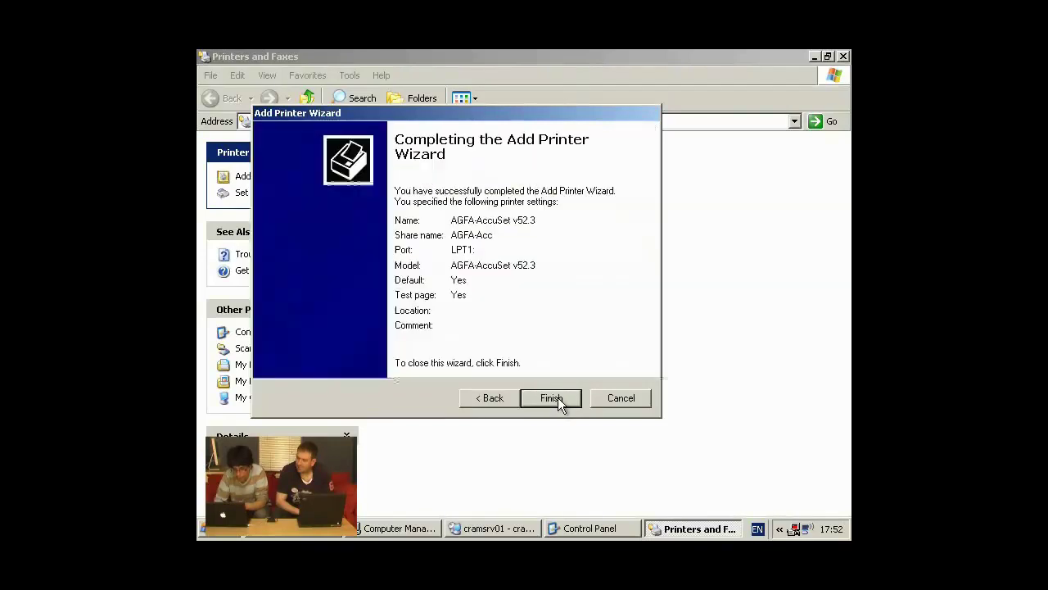
# Go back to decline the test page and complete the printer installation
pyautogui.click(494, 398)
pyautogui.click(310, 225)
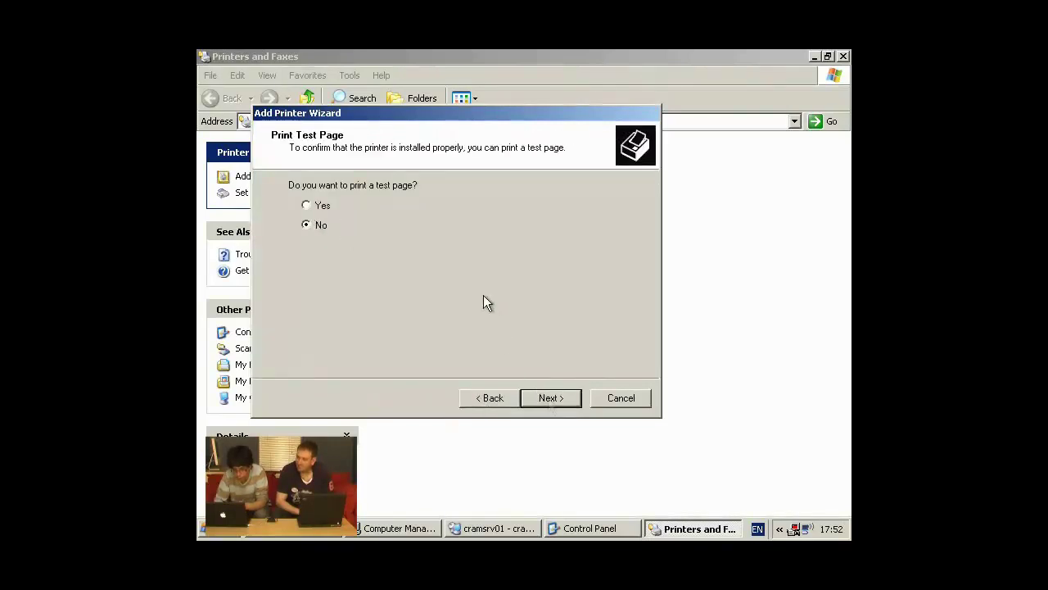
pyautogui.click(549, 398)
pyautogui.click(545, 396)
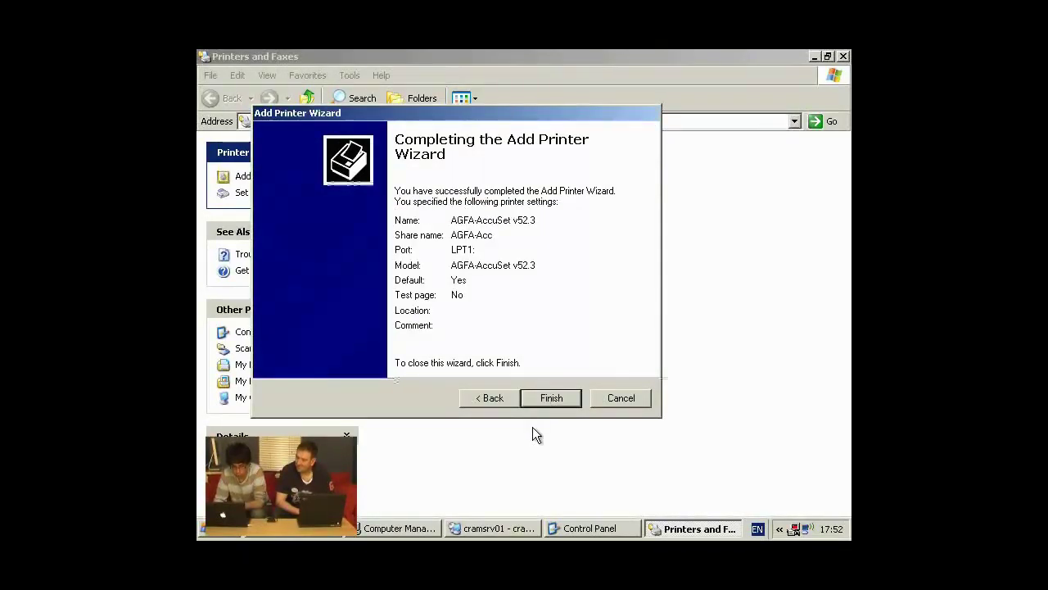
pyautogui.click(550, 396)
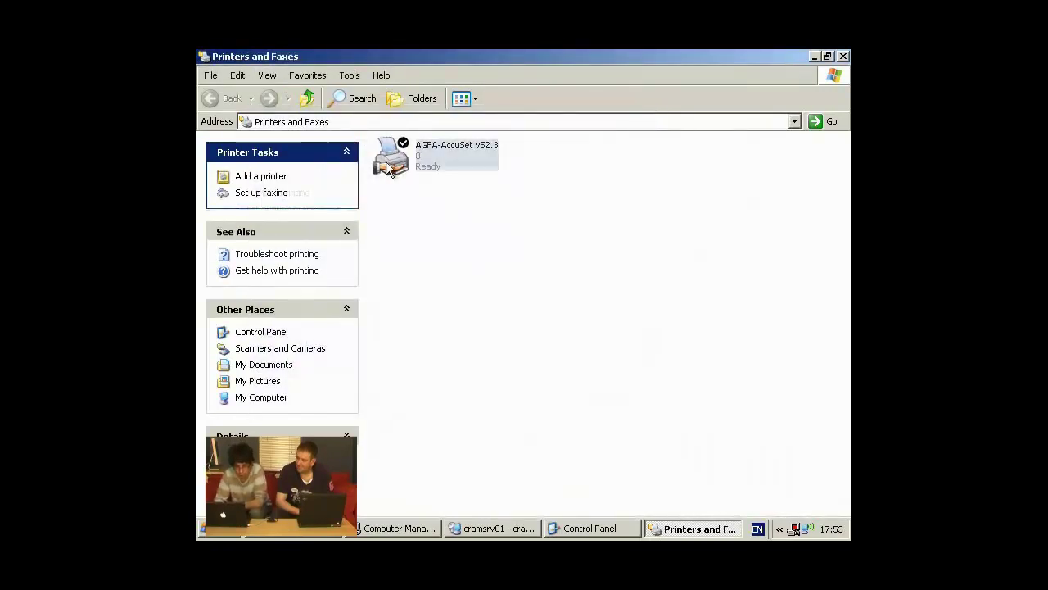
# Open the print queue of AGFA-AccuSet v52.3 and pause printing
pyautogui.doubleClick(388, 166)
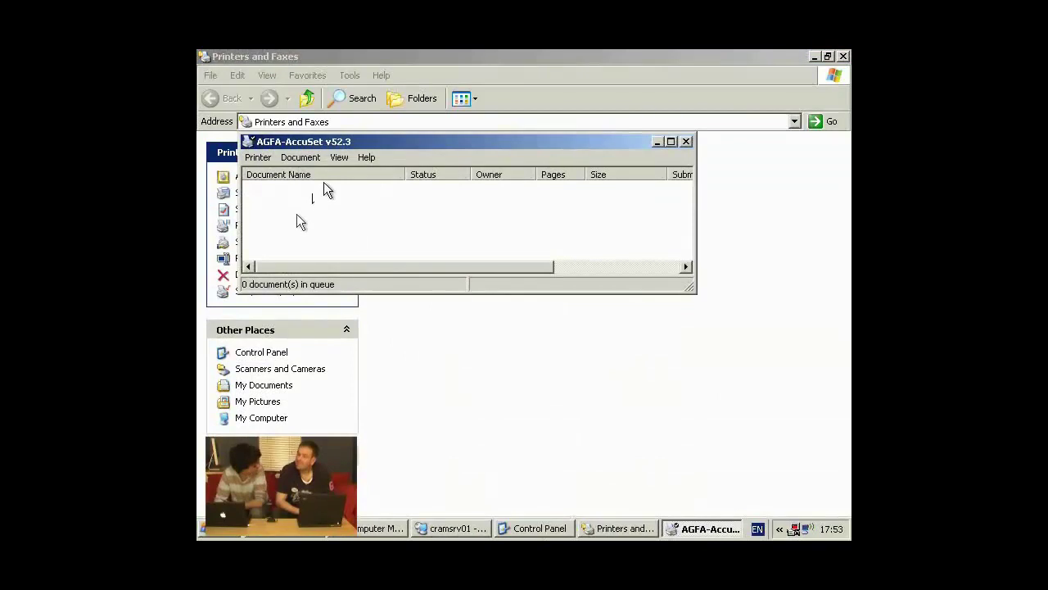
pyautogui.click(254, 159)
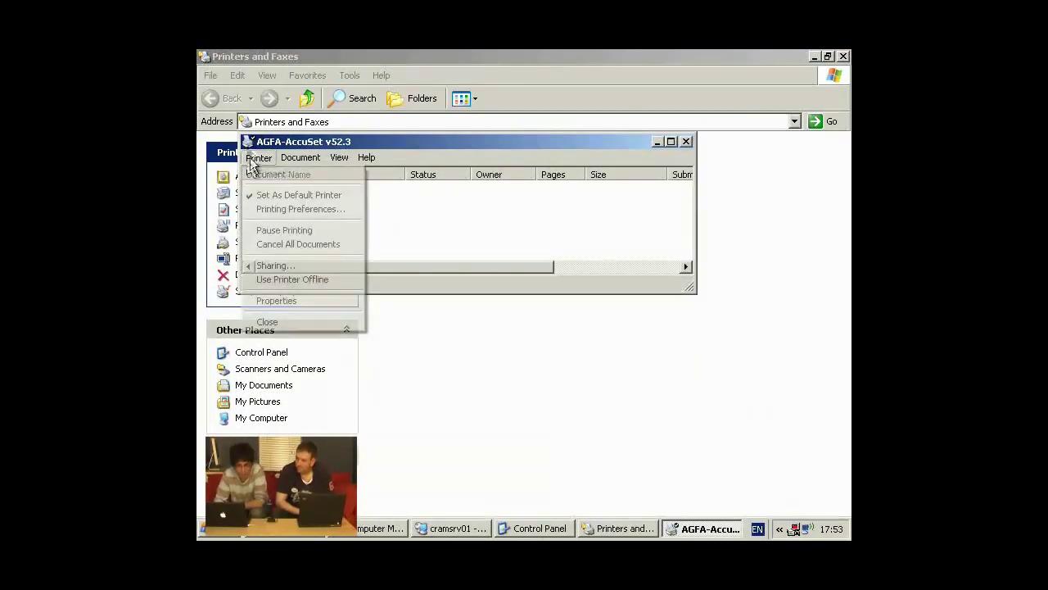
pyautogui.click(275, 231)
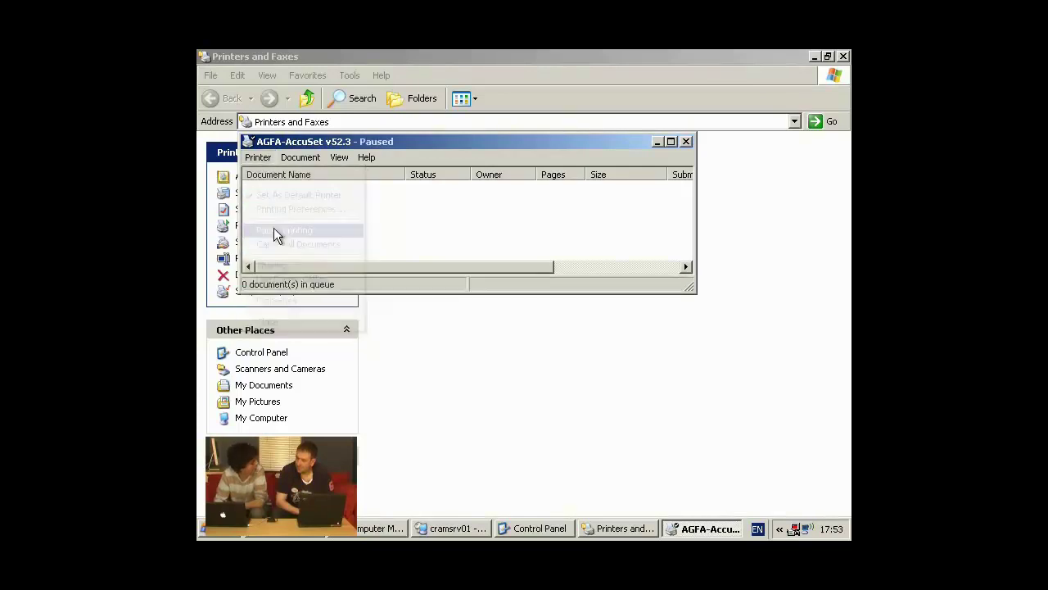
# Launch Notepad and enter the text "fdsfsd" in a blank document
pyautogui.click(211, 529)
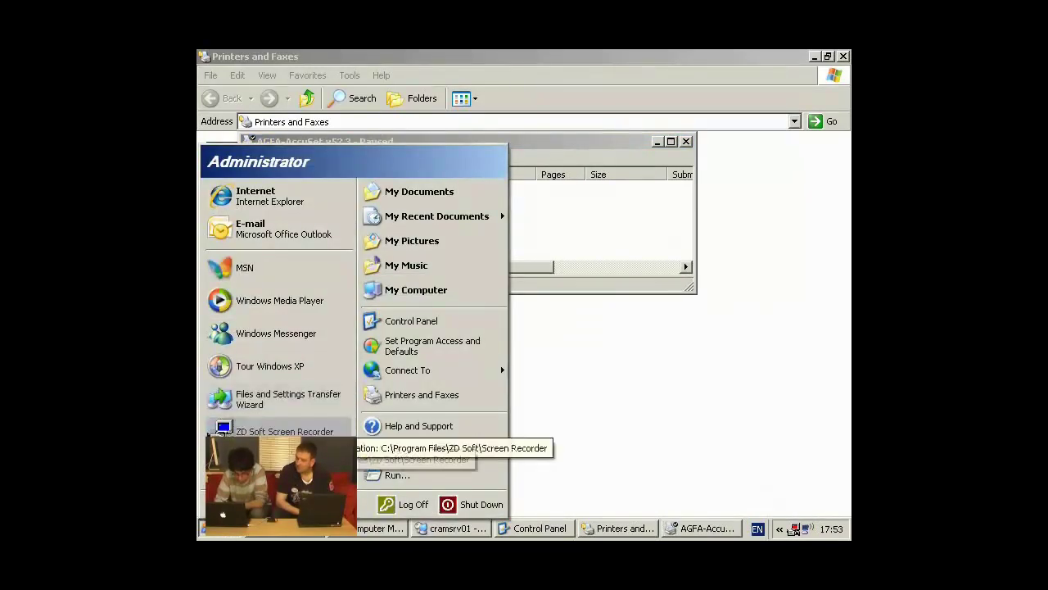
pyautogui.click(385, 475)
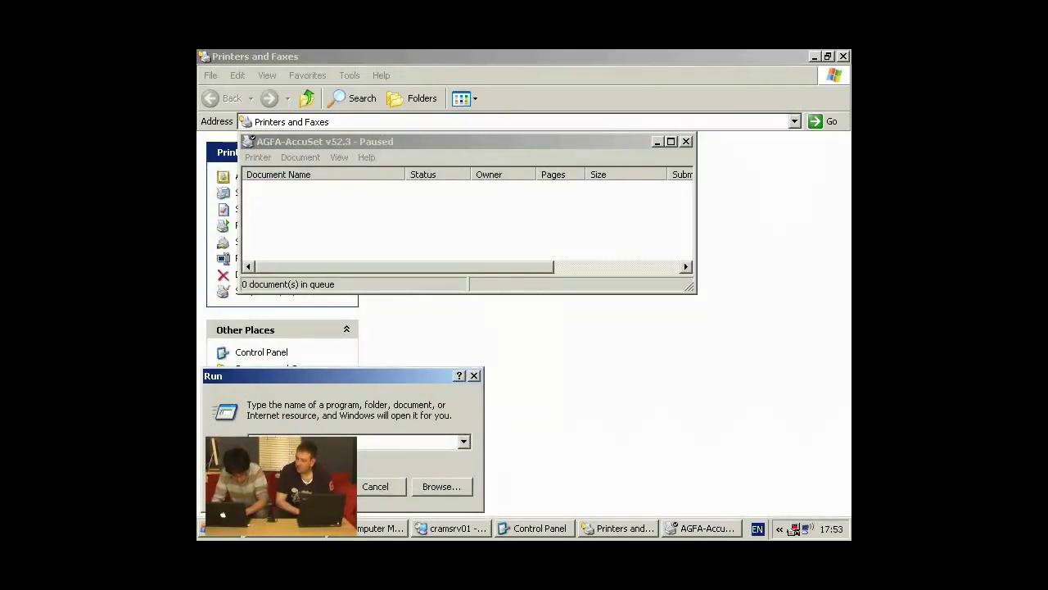
pyautogui.press('Return')
pyautogui.press('Return')
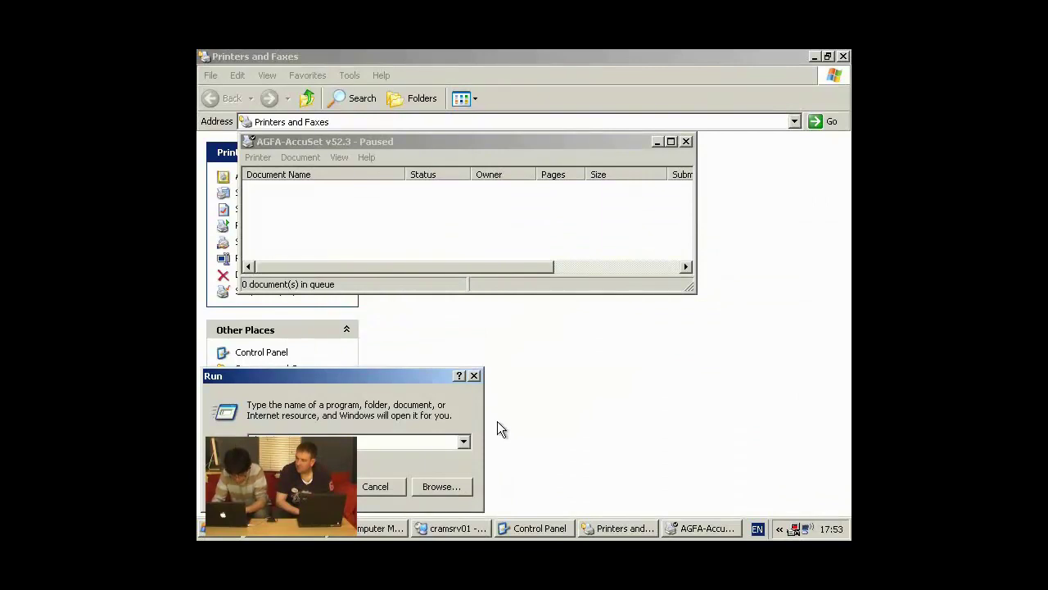
pyautogui.press('Return')
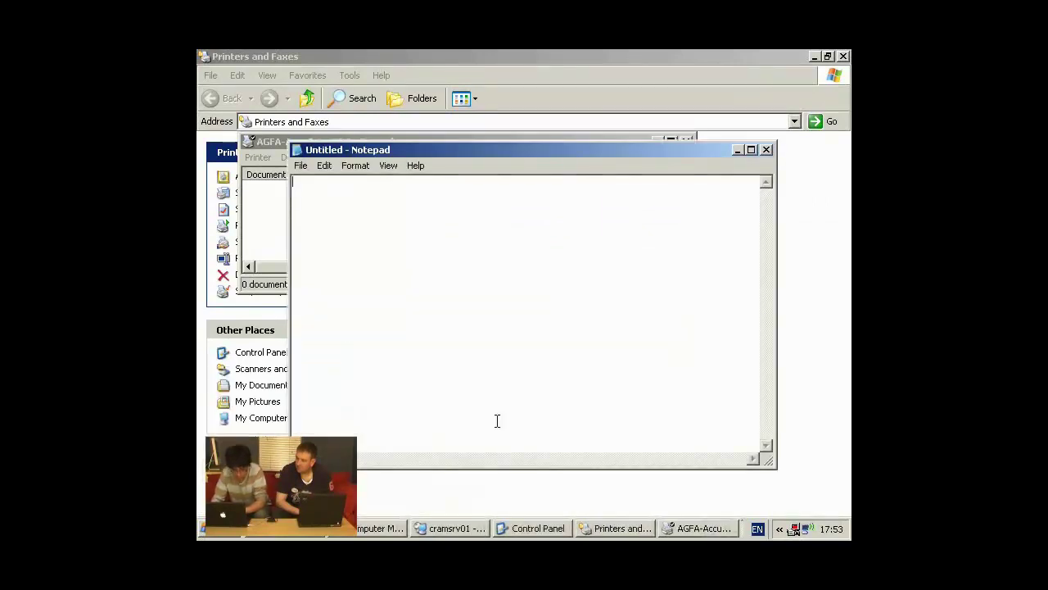
pyautogui.write('fdsfsd')
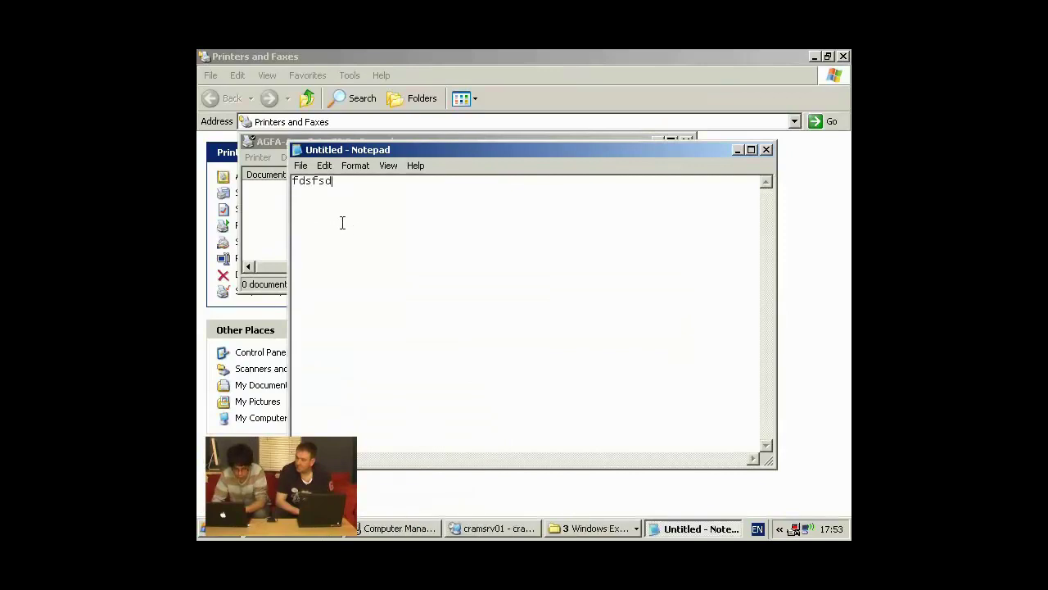
# Print the untitled Notepad document to the paused AGFA-AccuSet v52.3 printer
pyautogui.click(298, 154)
pyautogui.click(298, 153)
pyautogui.click(298, 153)
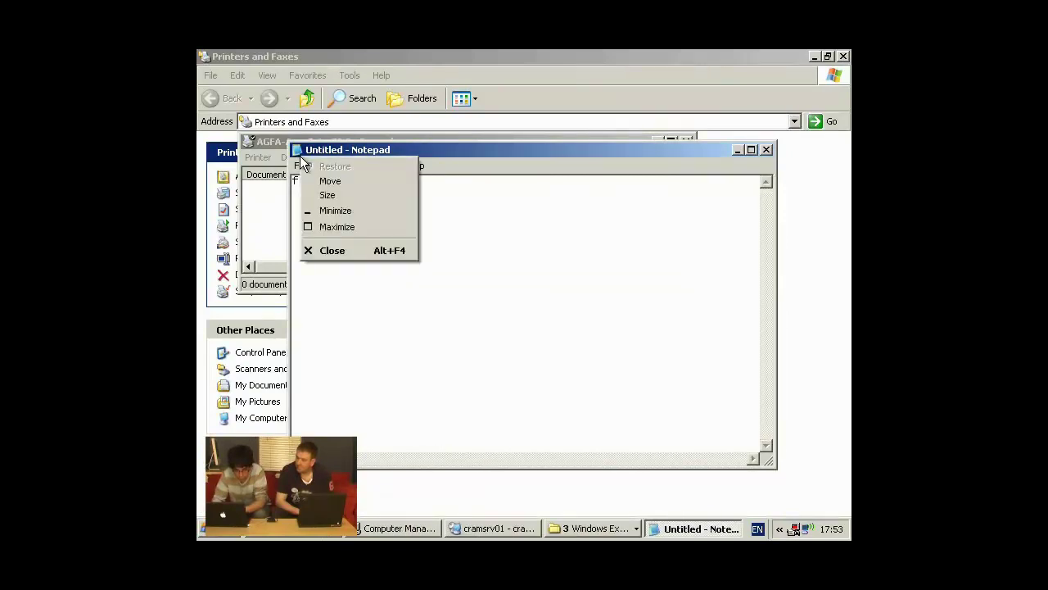
pyautogui.hotkey('ctrl', 'p')
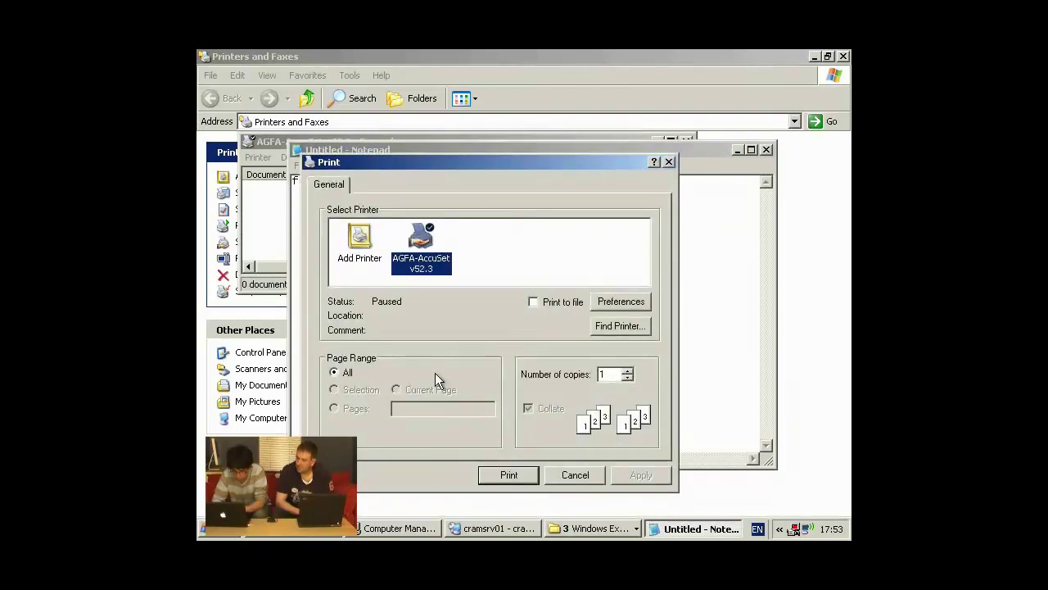
pyautogui.click(537, 481)
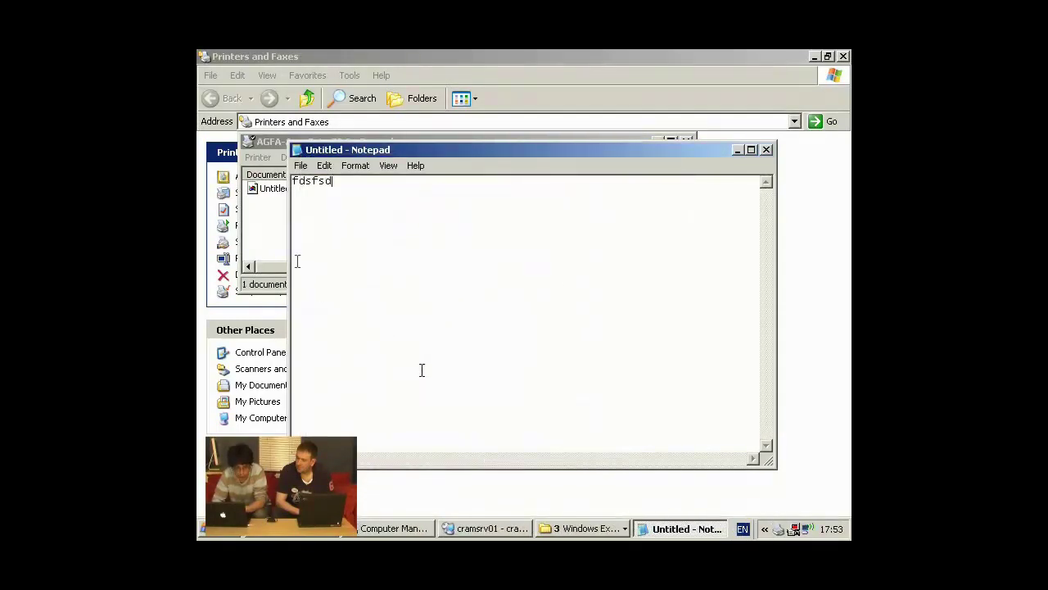
# Send the same Notepad document to AGFA-AccuSet v52.3 a second time
pyautogui.click(301, 165)
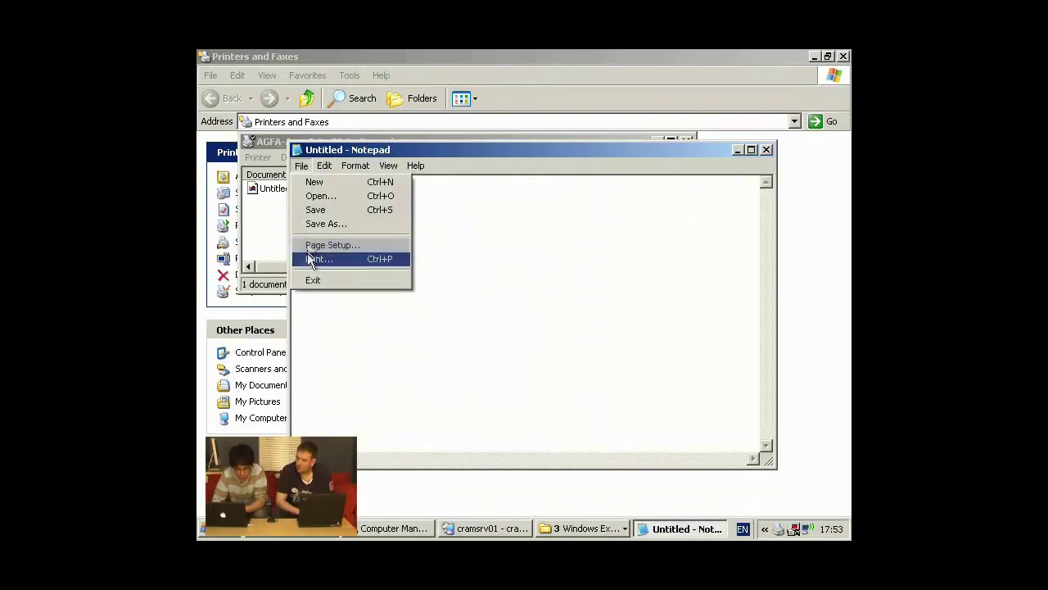
pyautogui.click(323, 258)
pyautogui.rightClick(487, 474)
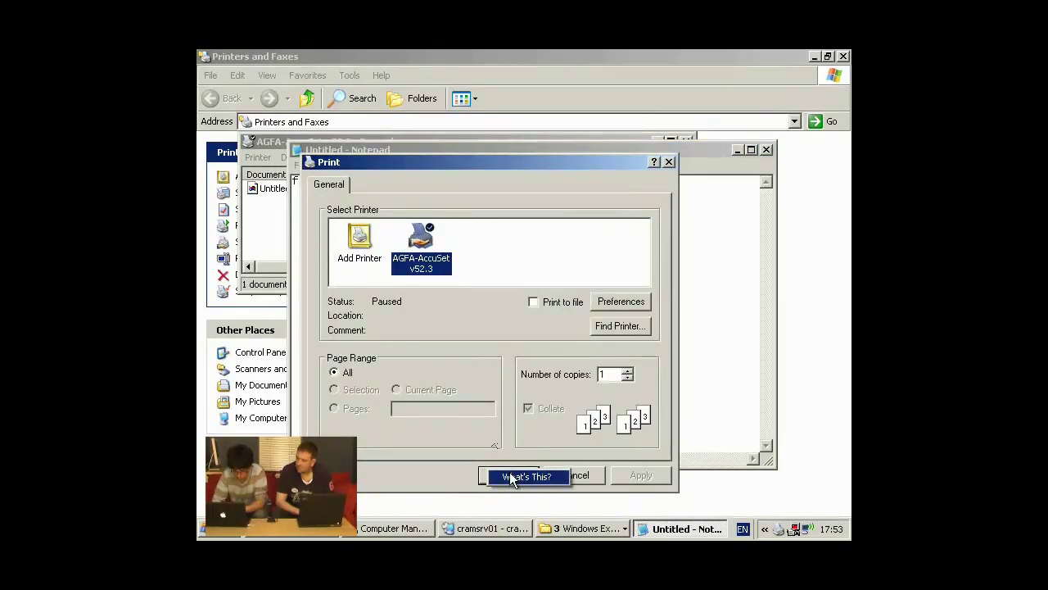
pyautogui.click(512, 475)
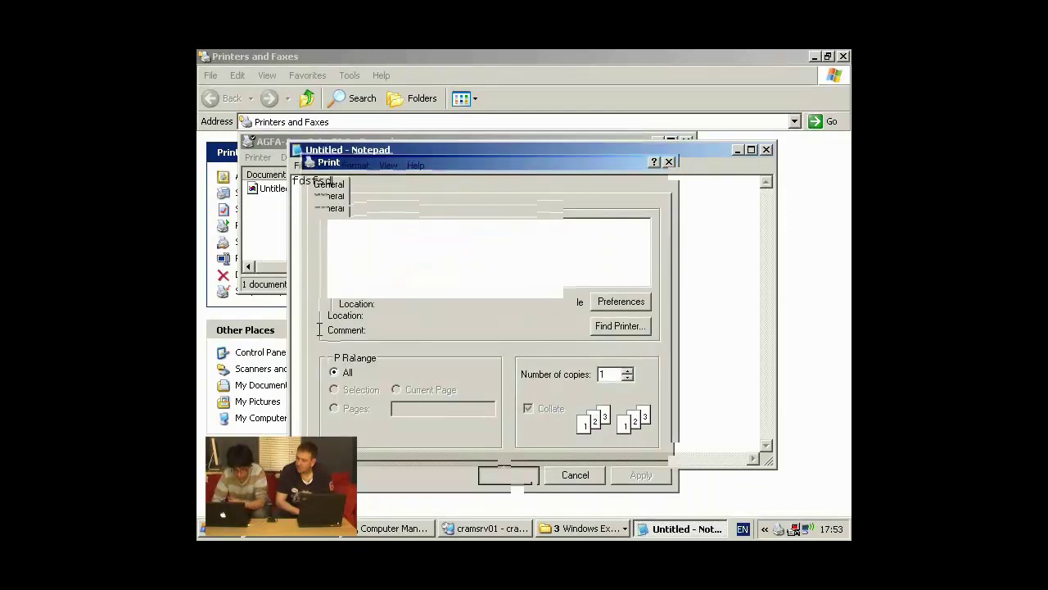
pyautogui.click(513, 475)
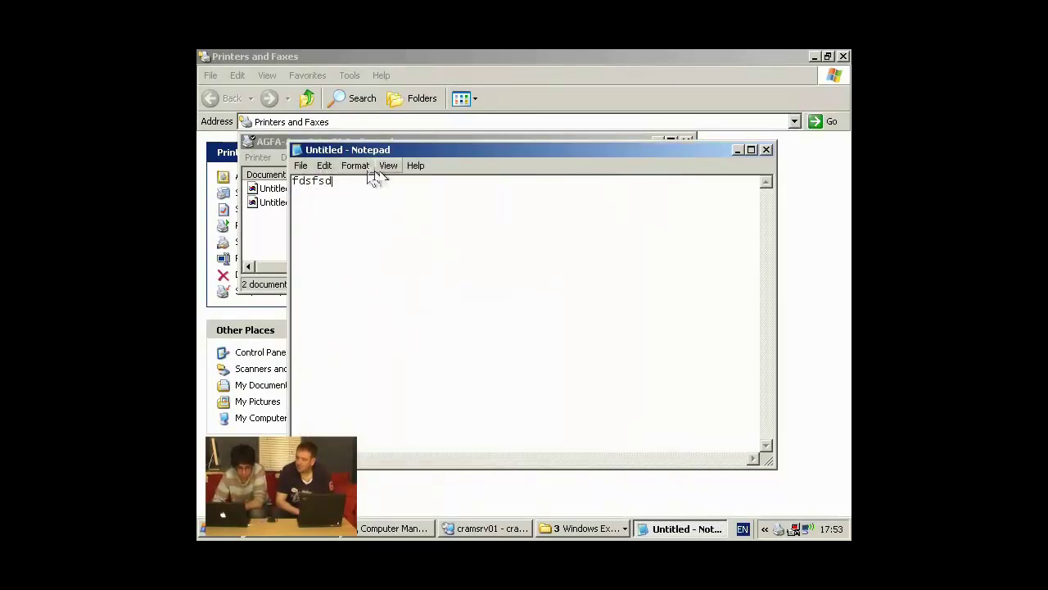
# Bring the print queue forward, review the actions available for the first queued document, and reposition the queue window
pyautogui.click(253, 232)
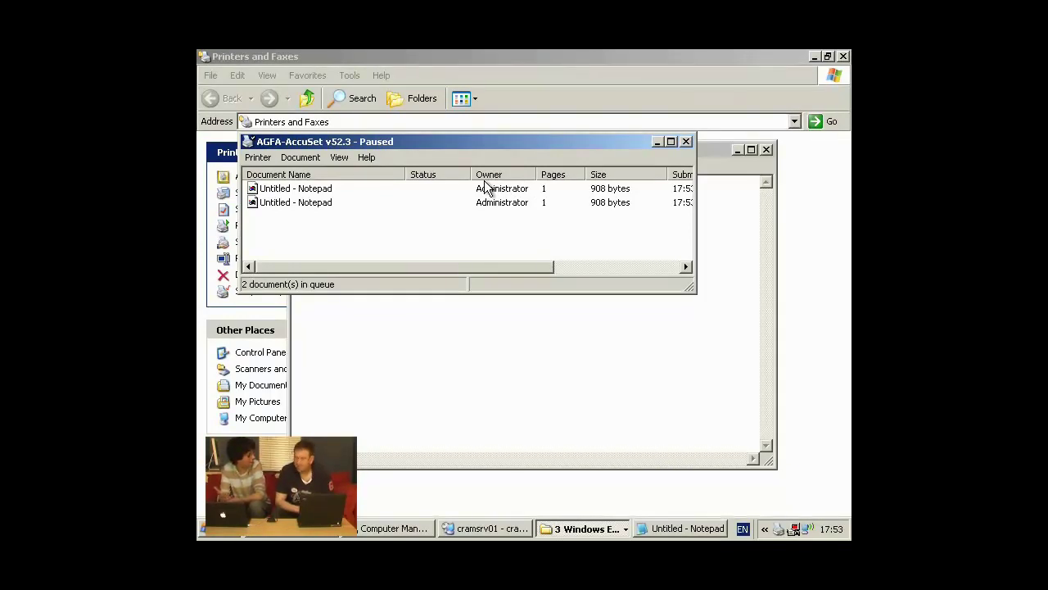
pyautogui.rightClick(319, 188)
pyautogui.press('Escape')
pyautogui.rightClick(320, 189)
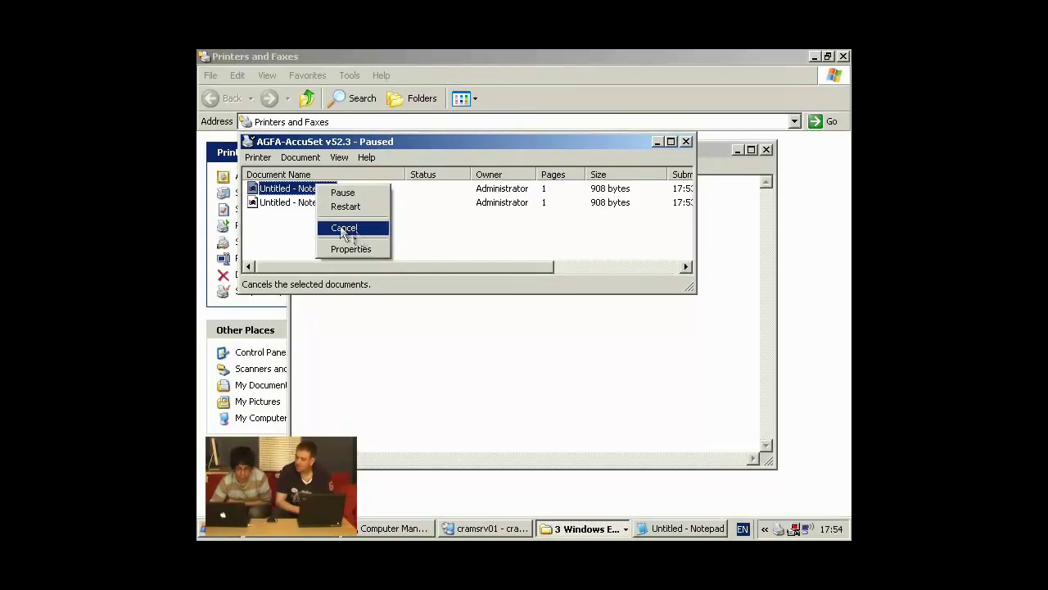
pyautogui.click(356, 229)
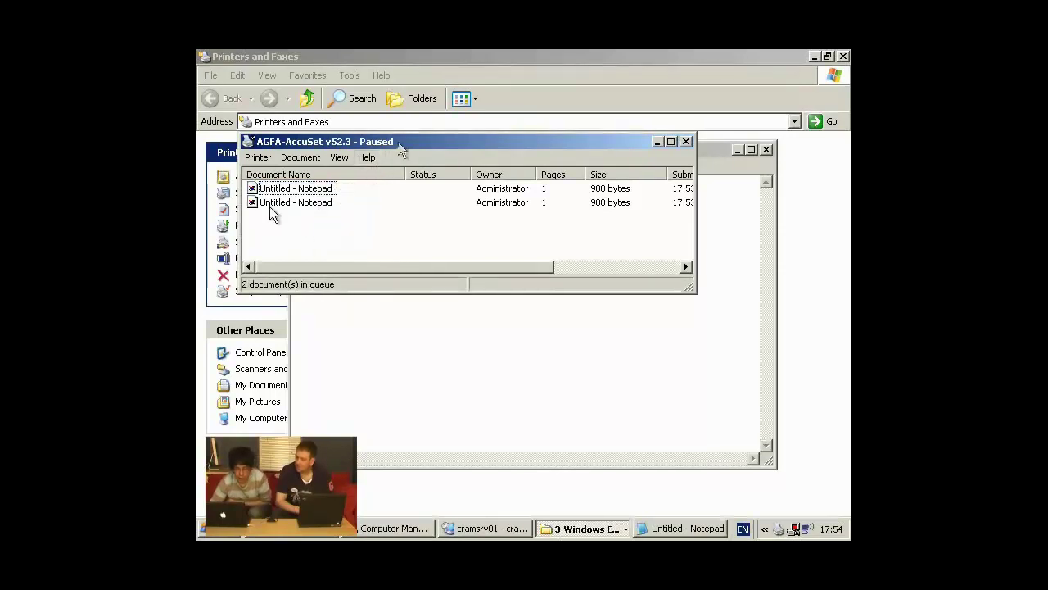
pyautogui.moveTo(409, 142); pyautogui.dragTo(467, 179)
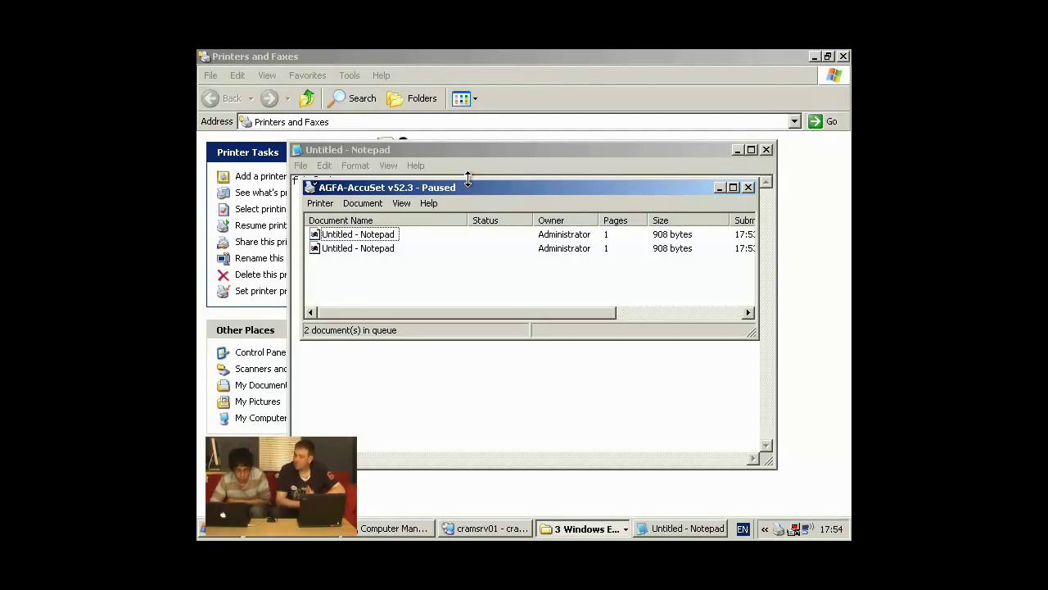
# Examine the sharing and port settings in the AGFA-AccuSet v52.3 properties, then close them
pyautogui.click(320, 203)
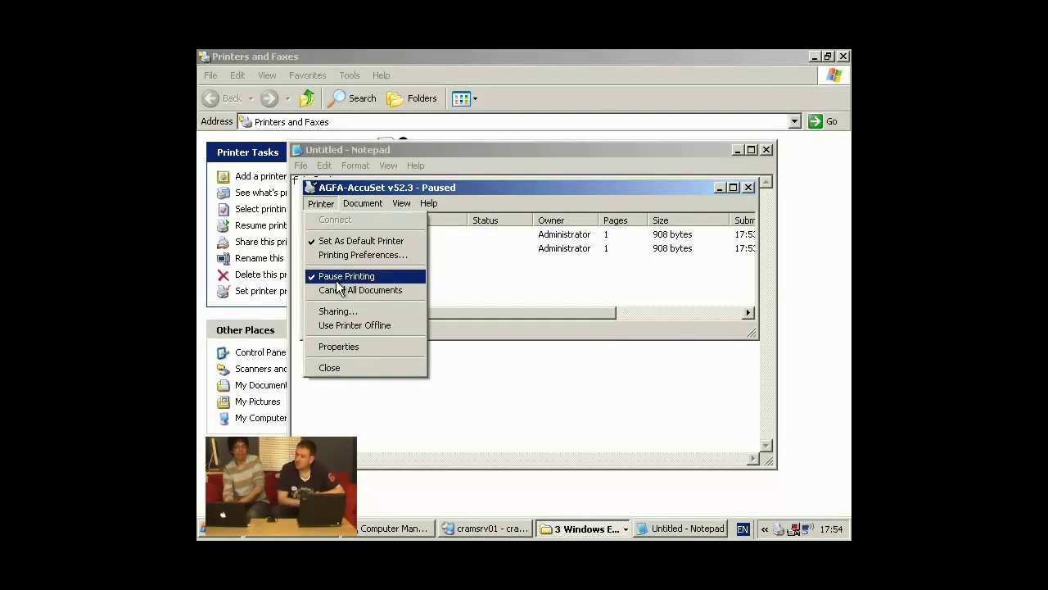
pyautogui.click(358, 347)
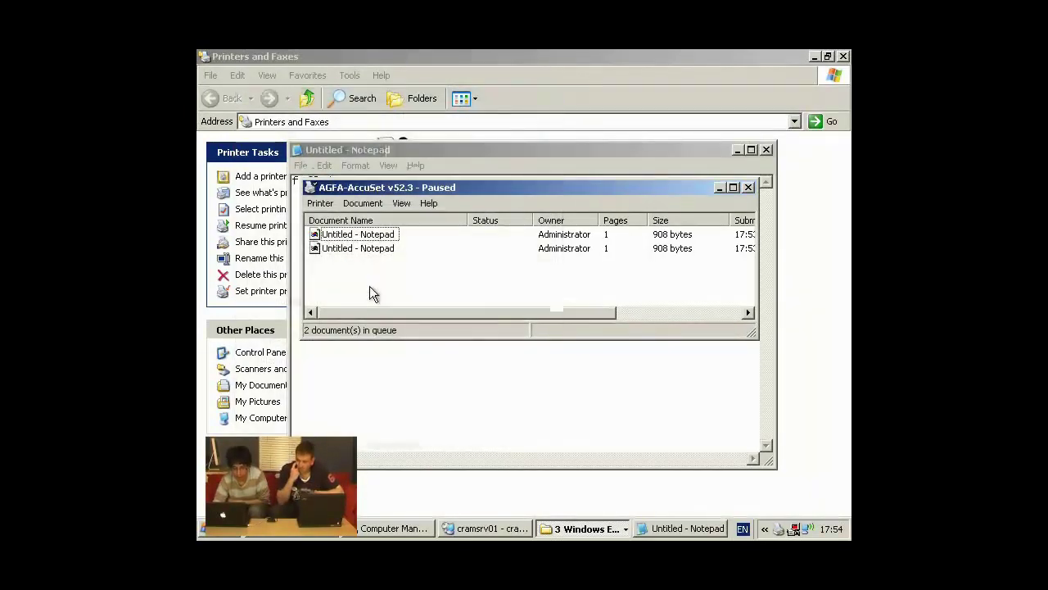
pyautogui.click(302, 118)
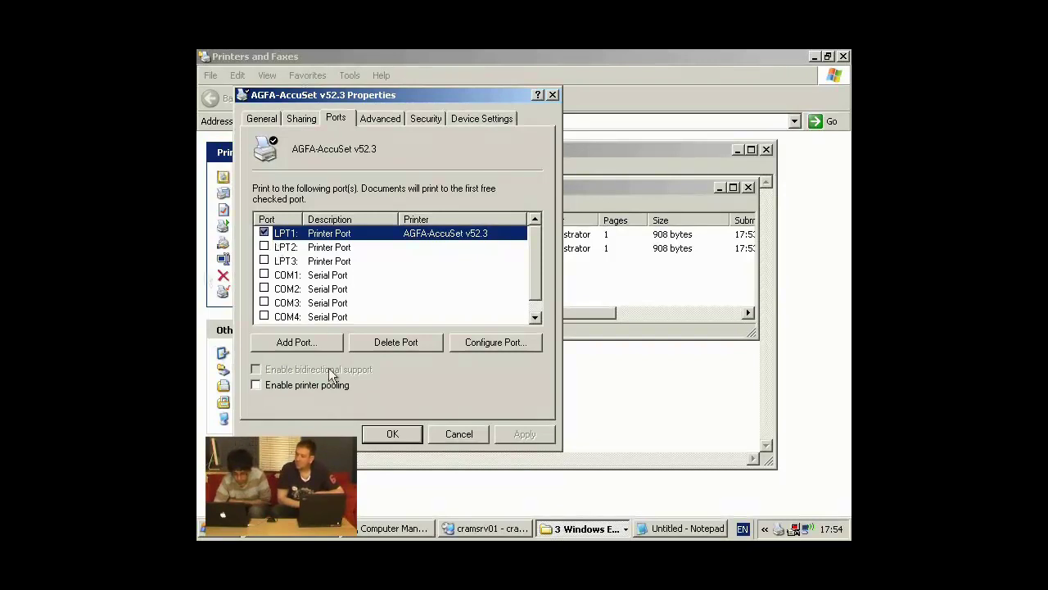
pyautogui.click(397, 434)
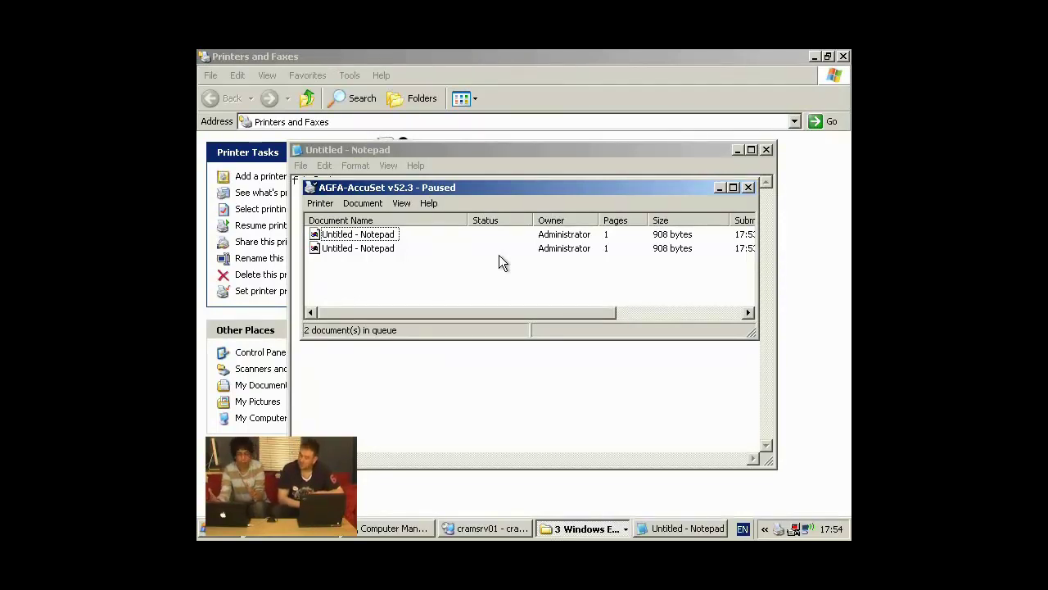
# Close the AGFA-AccuSet v52.3 print queue and the untitled Notepad document, discarding the document's changes
pyautogui.click(747, 187)
pyautogui.click(747, 188)
pyautogui.click(767, 150)
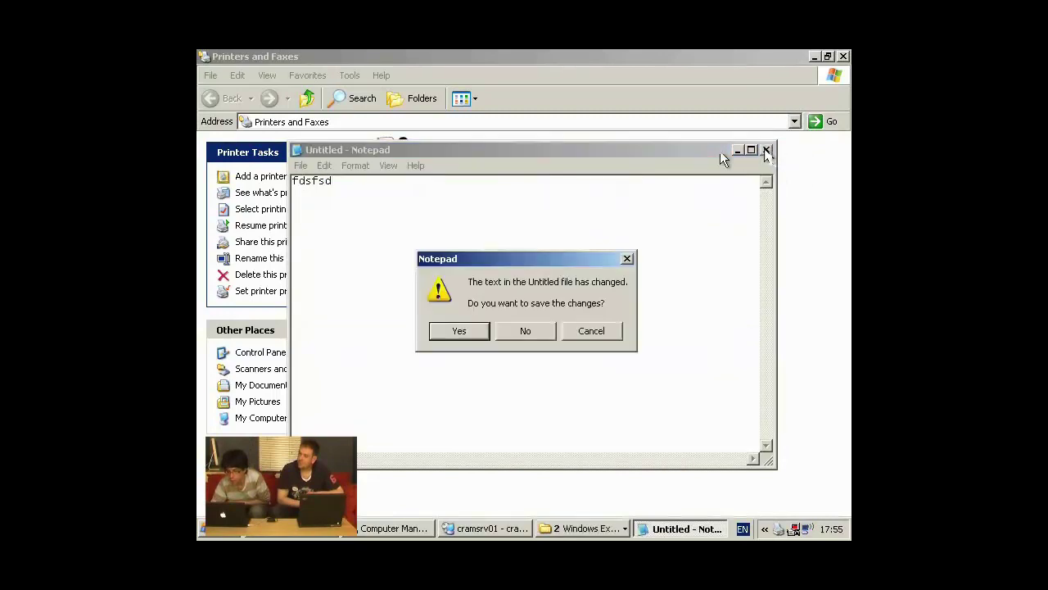
pyautogui.click(520, 332)
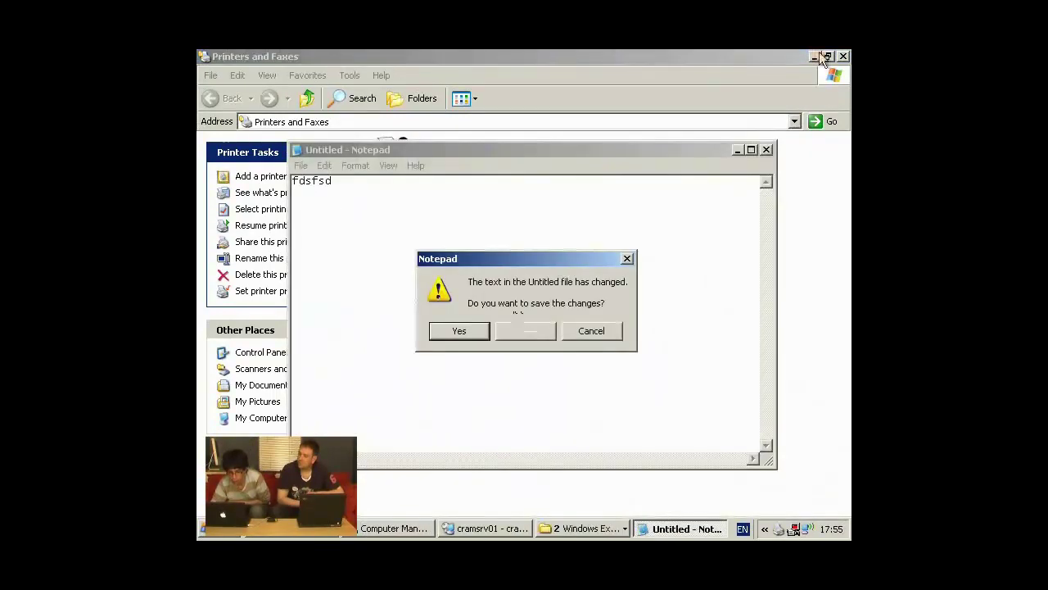
# Reopen the AGFA-AccuSet v52.3 print queue and review the actions available for the whole printer
pyautogui.doubleClick(474, 147)
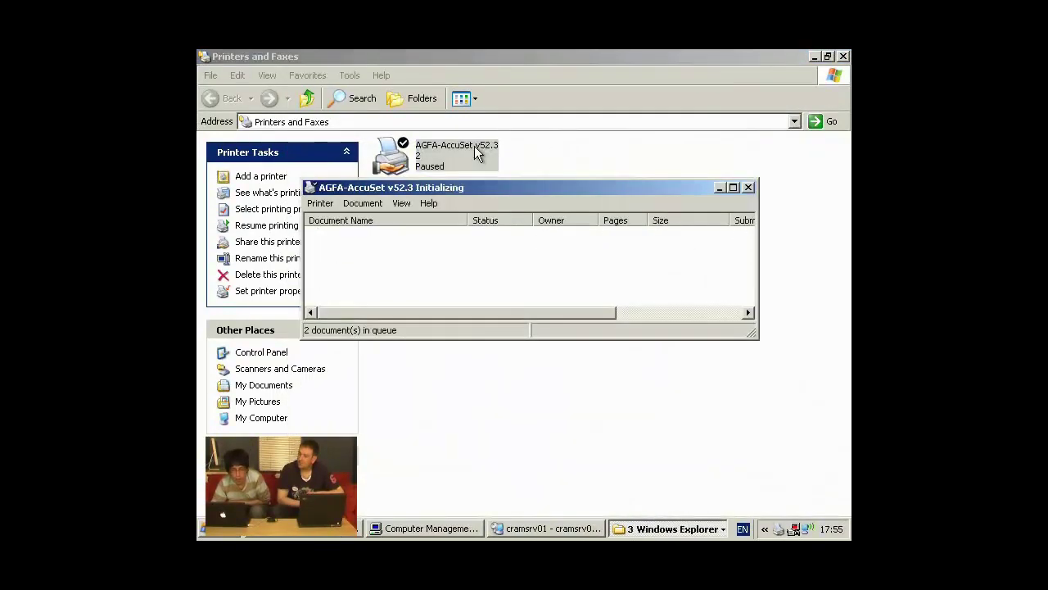
pyautogui.click(320, 203)
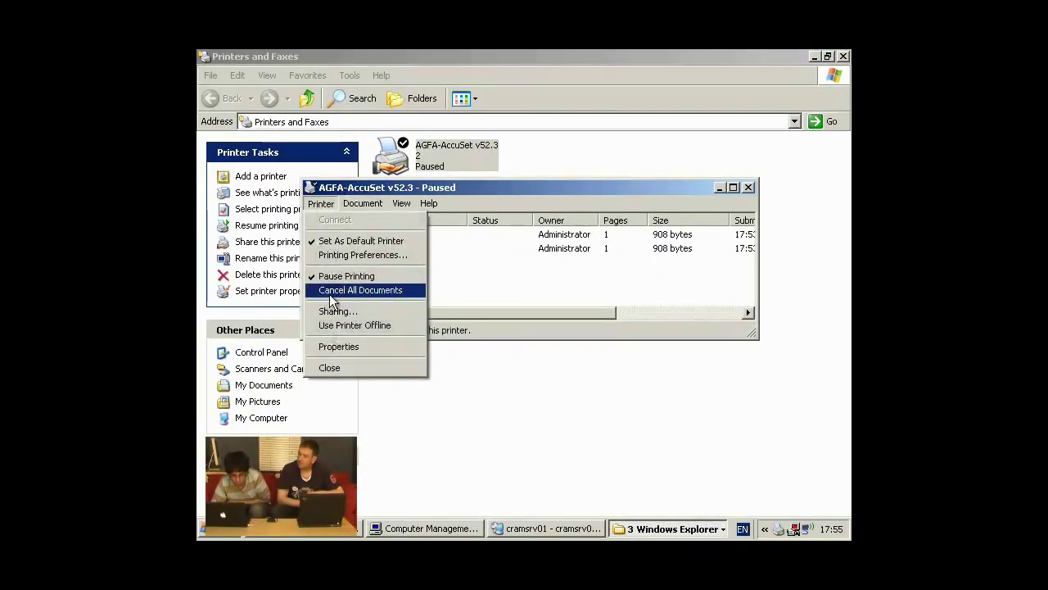
pyautogui.click(460, 276)
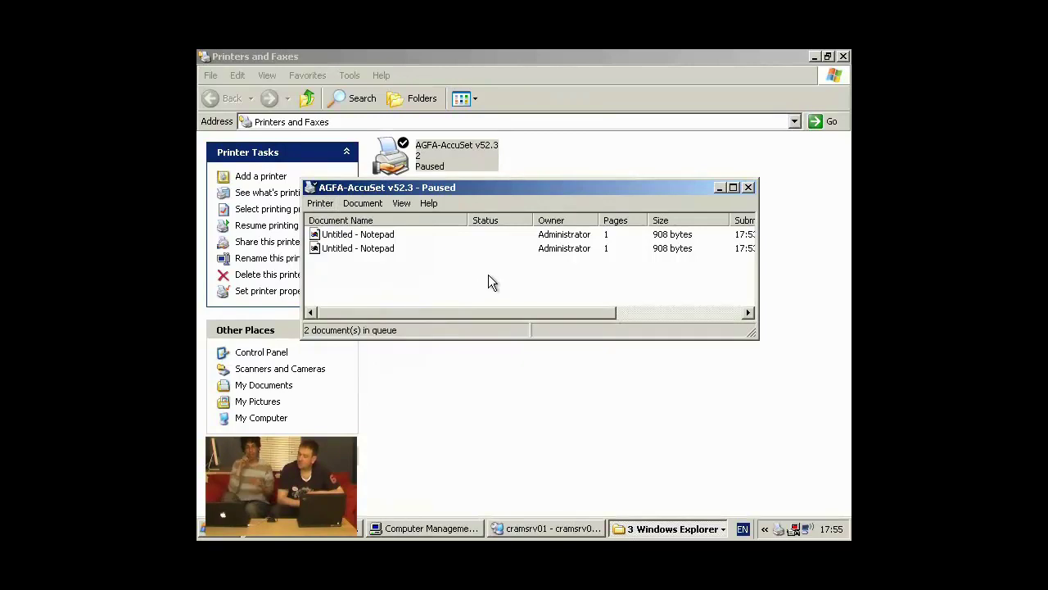
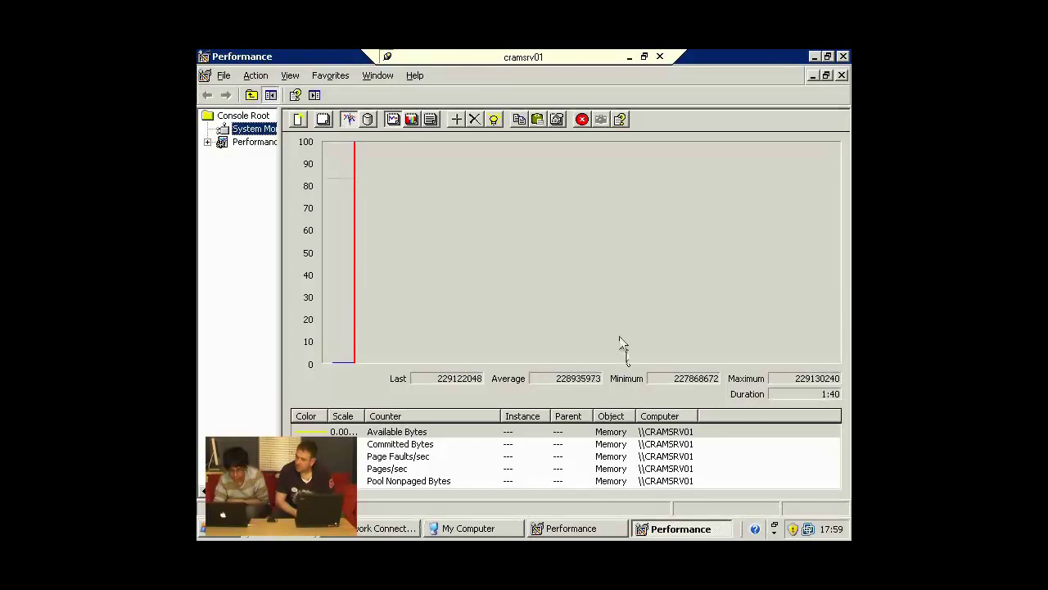
# Widen the Counter column and examine the Available Bytes, Committed Bytes and Page Faults/sec memory counters
pyautogui.click(491, 430)
pyautogui.moveTo(498, 416); pyautogui.dragTo(537, 416)
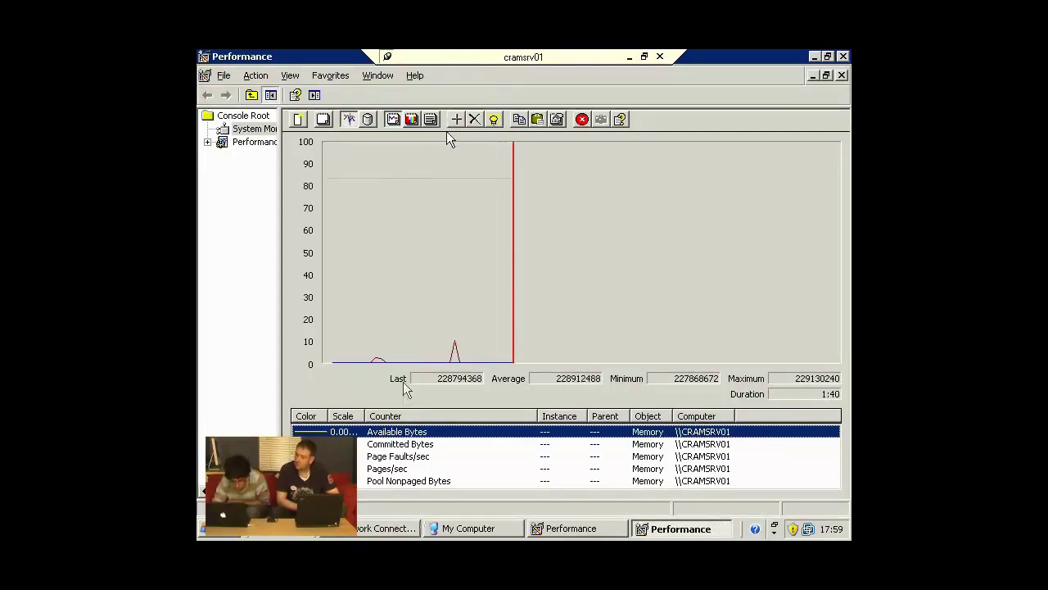
pyautogui.click(403, 444)
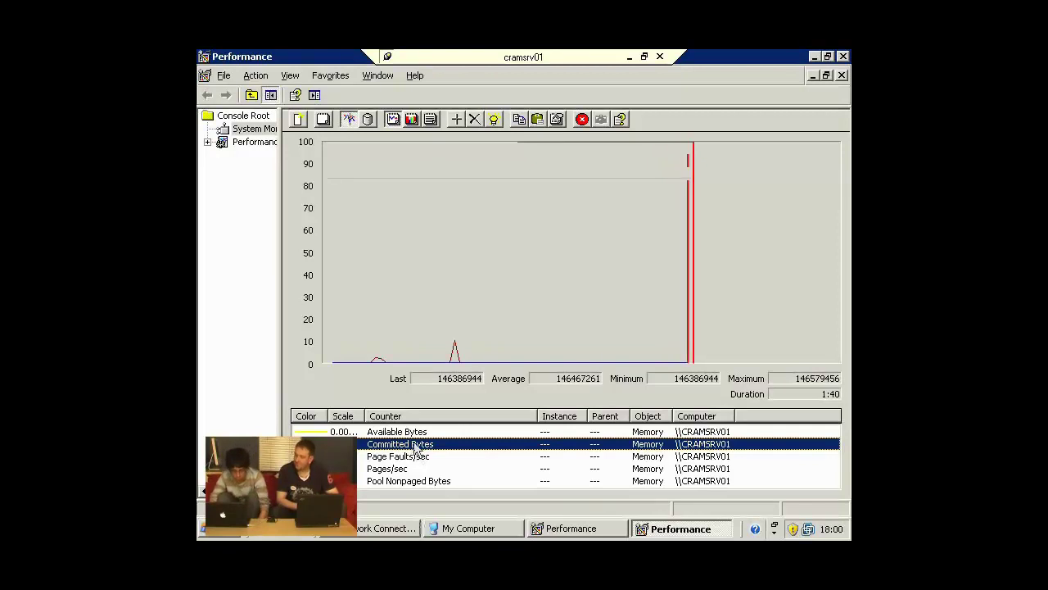
pyautogui.press('Down')
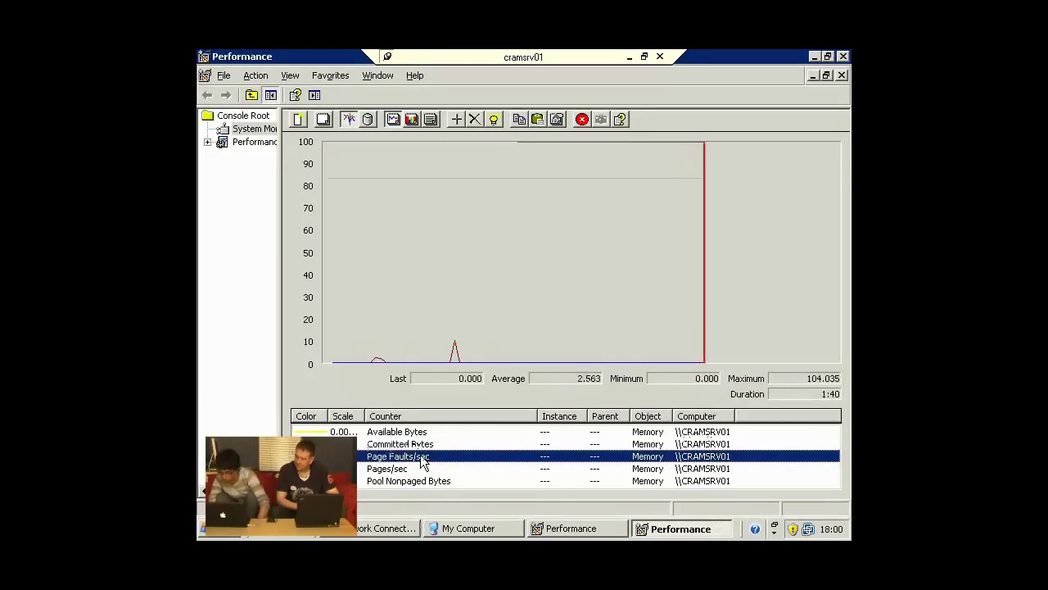
pyautogui.press('Up')
pyautogui.press('Down')
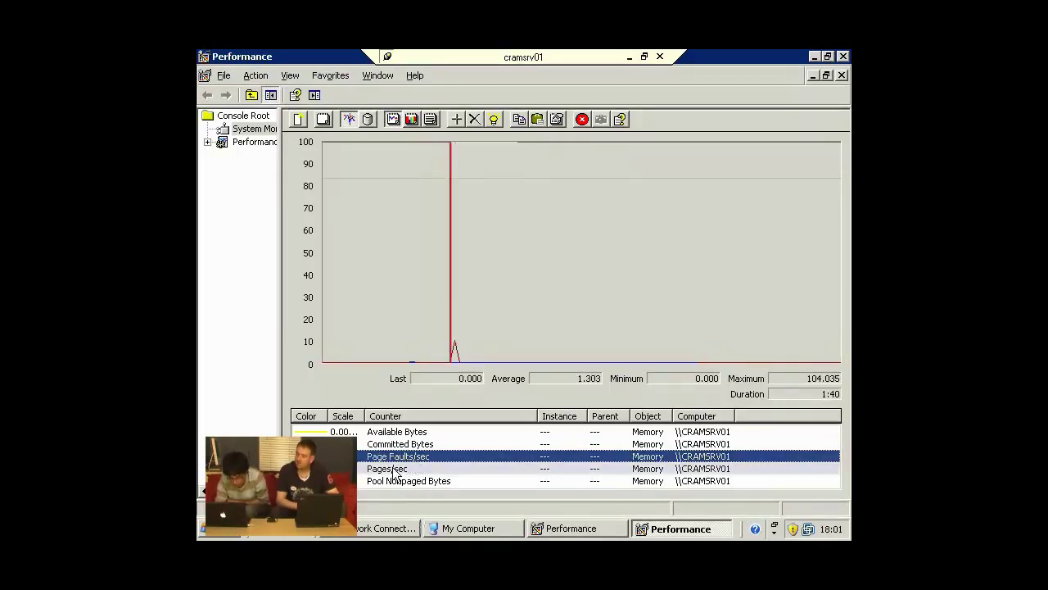
# Examine the Pages/sec and Pool Nonpaged Bytes counters, then close the memory console without saving its settings
pyautogui.click(393, 470)
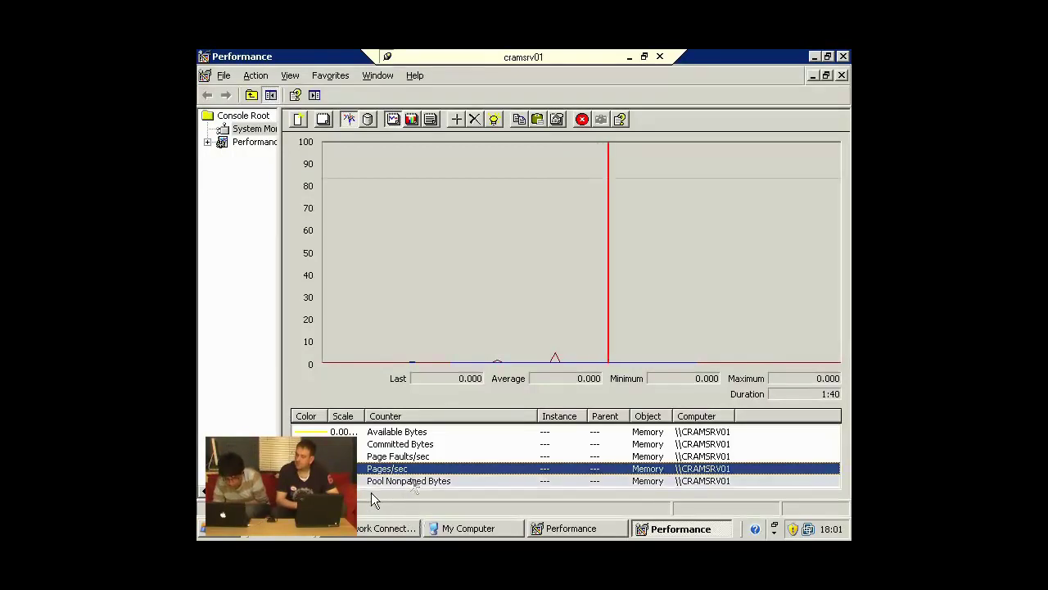
pyautogui.click(409, 483)
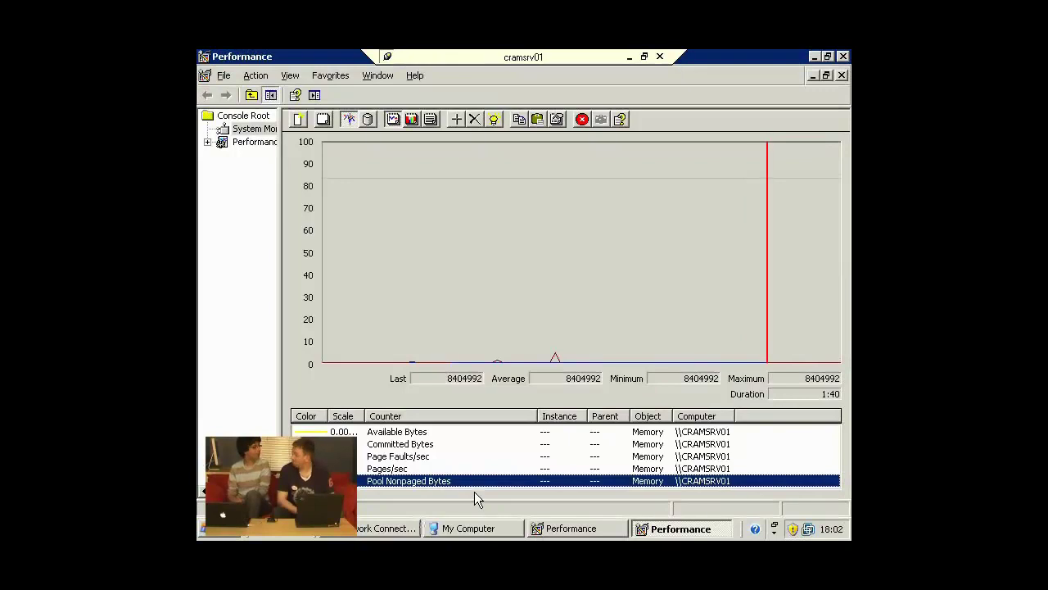
pyautogui.hotkey('alt', 'F4')
pyautogui.click(524, 316)
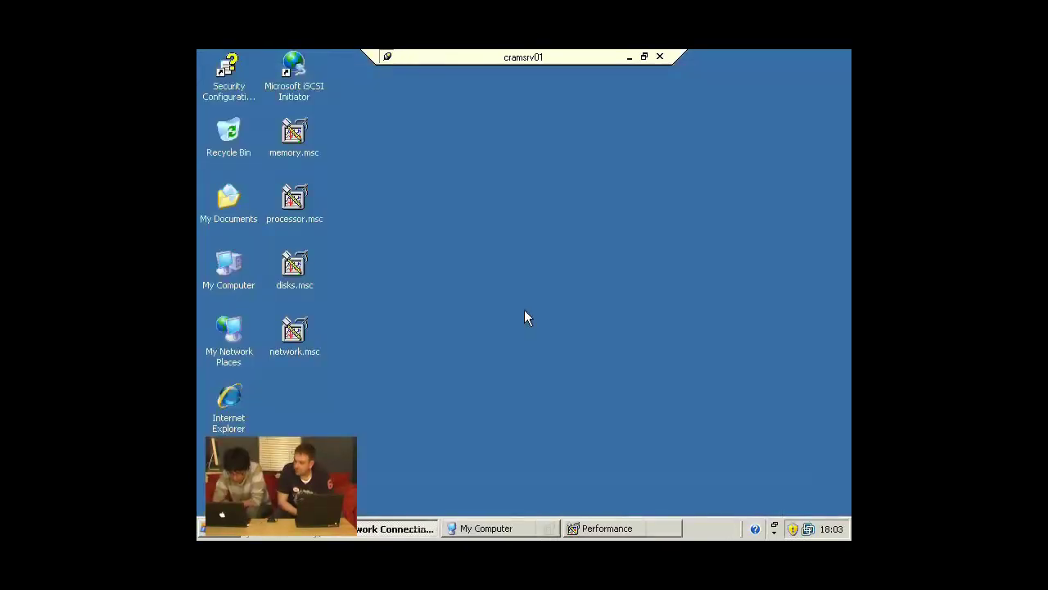
# Open processor.msc from the desktop, maximize it, and examine % Processor Time in the graph and report views
pyautogui.doubleClick(303, 207)
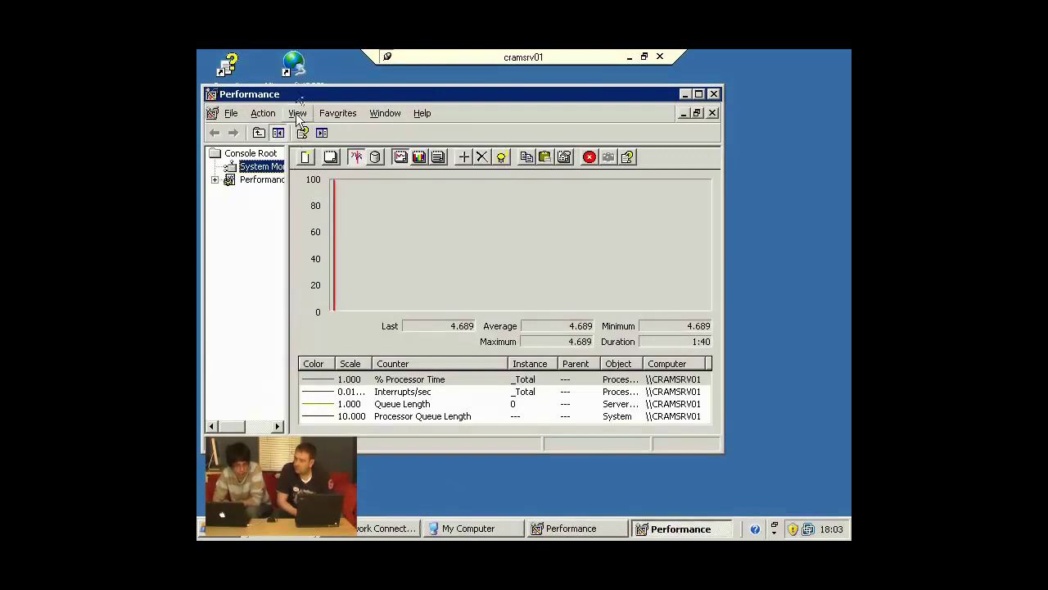
pyautogui.doubleClick(299, 95)
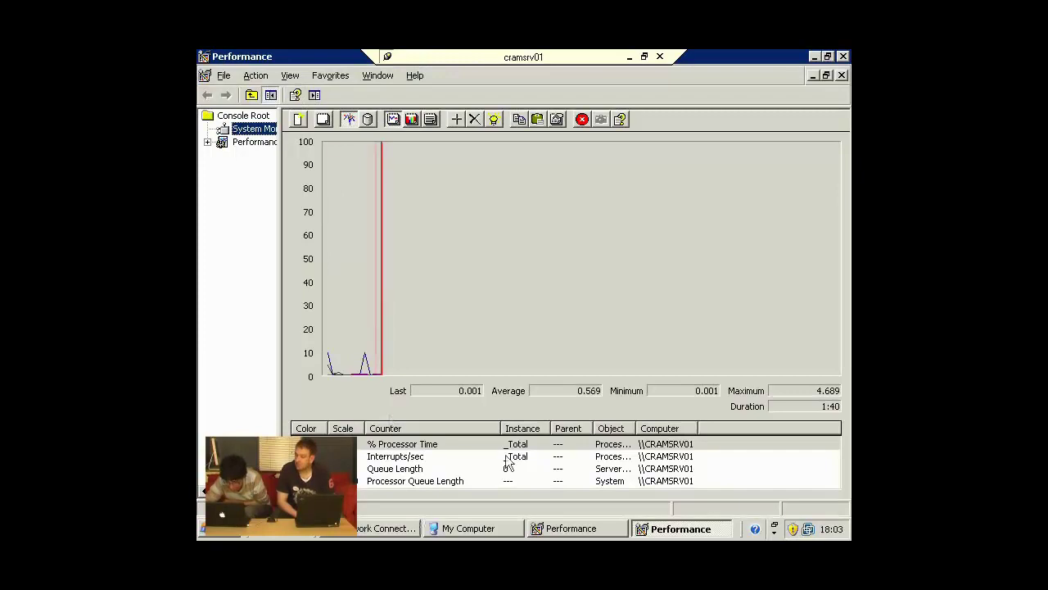
pyautogui.click(416, 445)
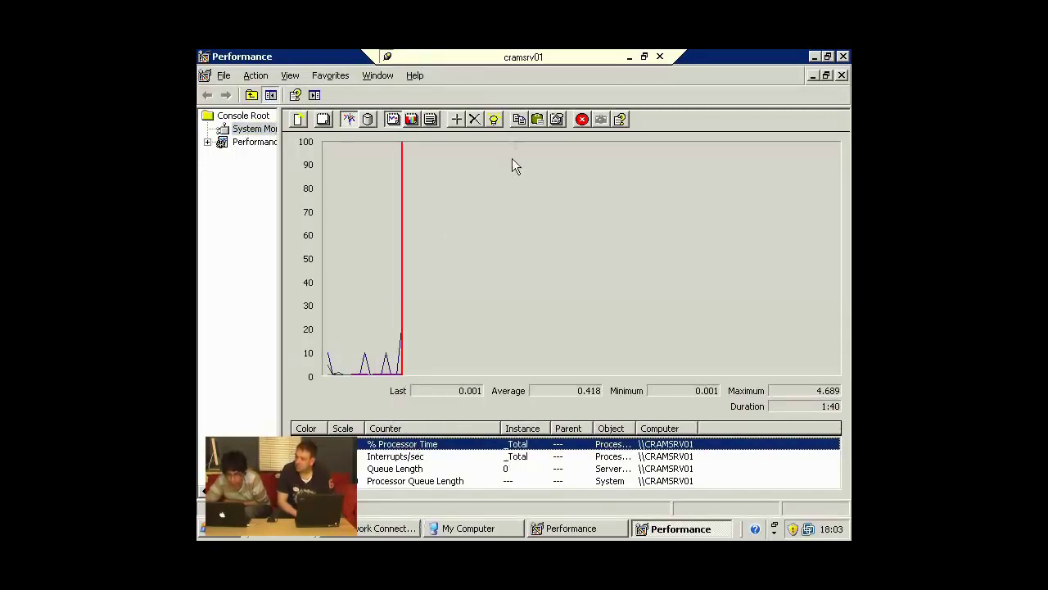
pyautogui.click(430, 119)
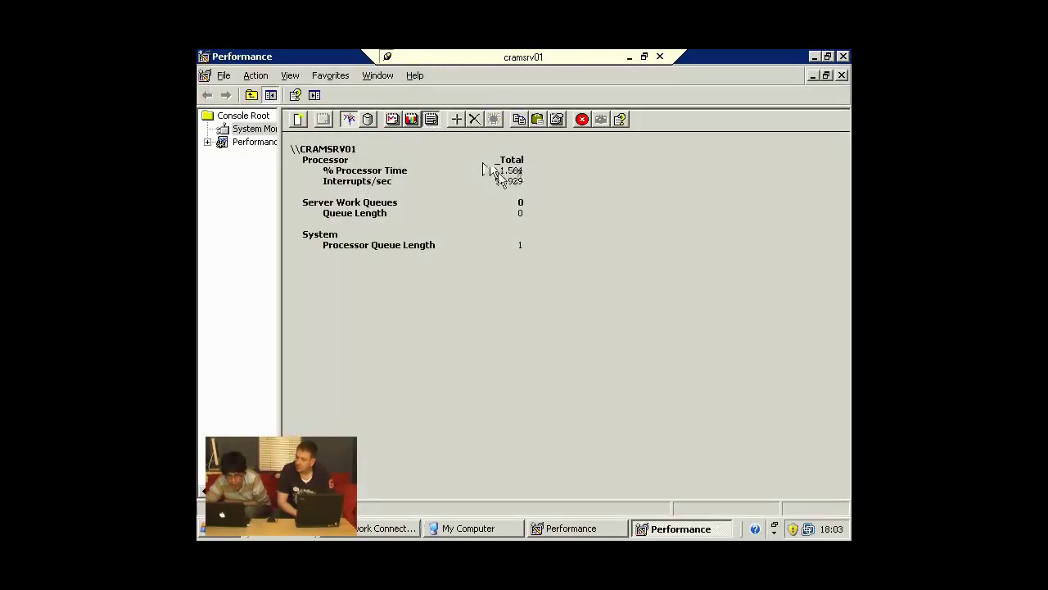
pyautogui.click(391, 119)
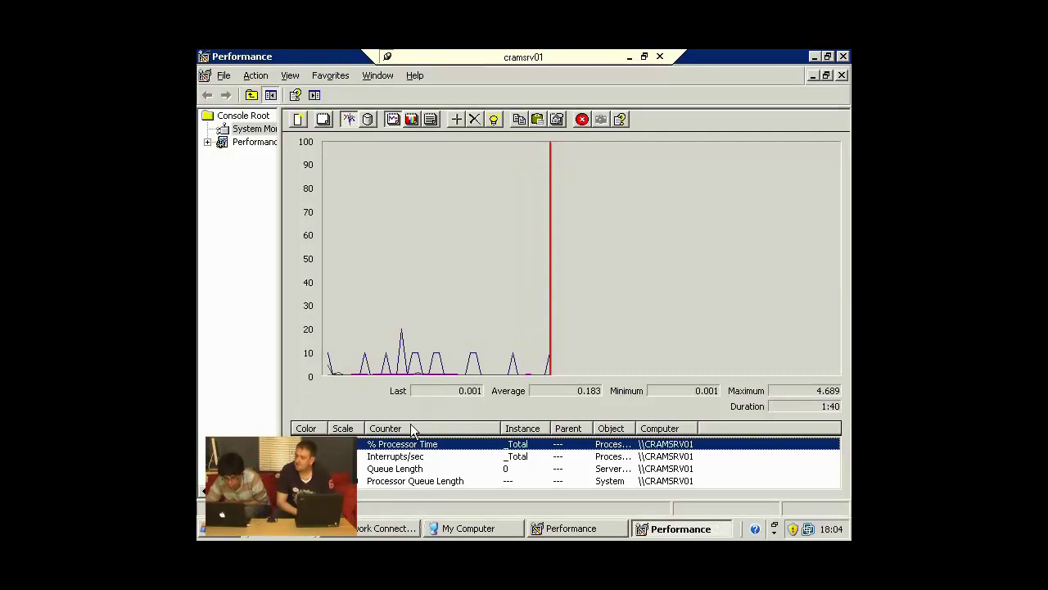
# Examine the Interrupts/sec, Queue Length and Processor Queue Length counters, then close the processor console
pyautogui.click(411, 457)
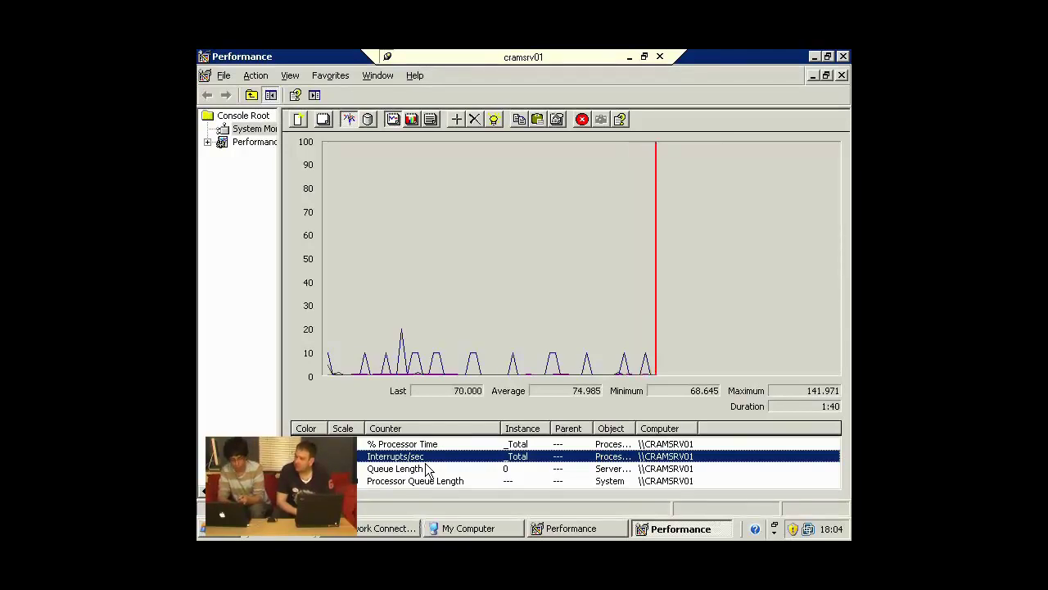
pyautogui.click(414, 473)
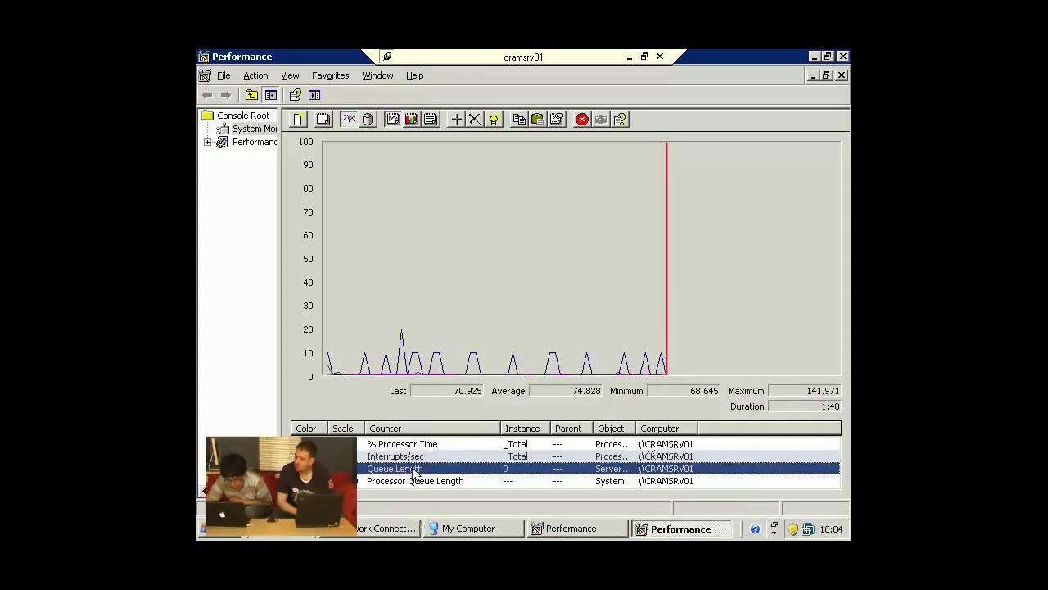
pyautogui.press('Up')
pyautogui.click(414, 471)
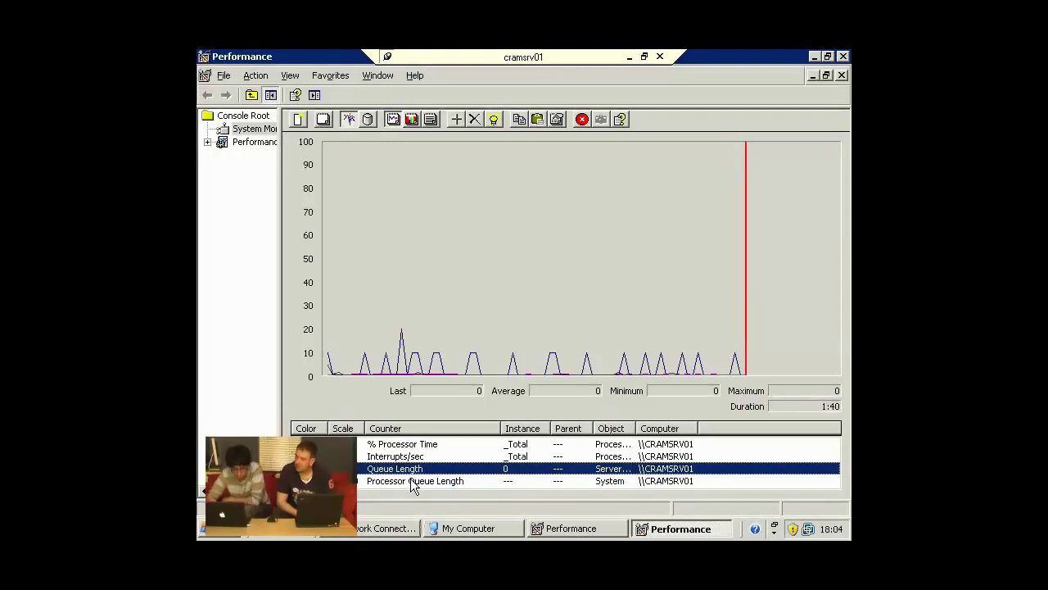
pyautogui.click(412, 483)
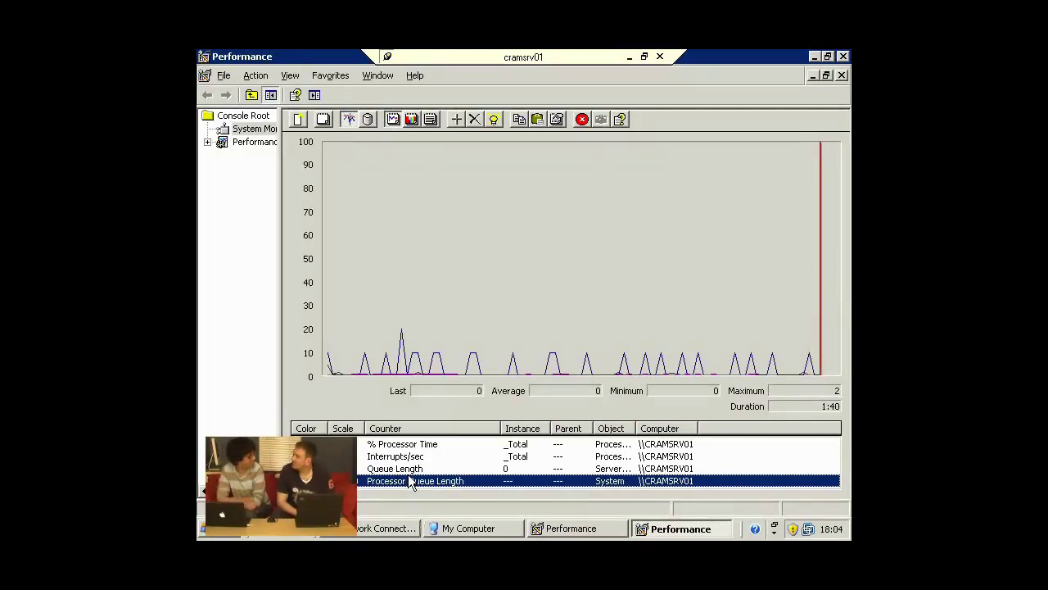
pyautogui.hotkey('alt', 'F4')
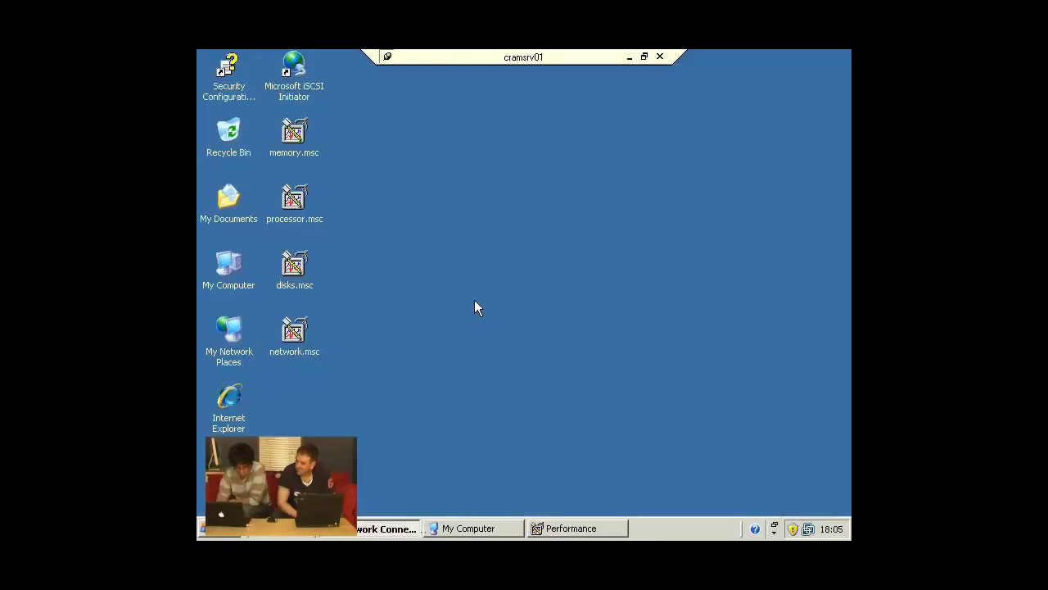
# Open disks.msc maximized, examine % Disk Time and Avg. Disk Bytes/Transfer, then close it without saving the console settings
pyautogui.doubleClick(294, 267)
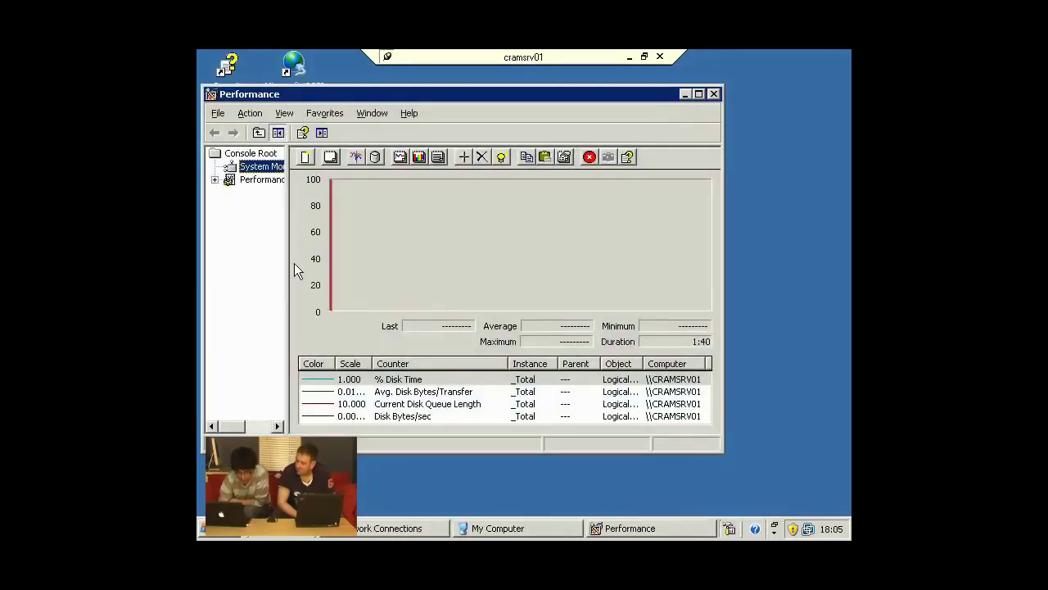
pyautogui.doubleClick(354, 91)
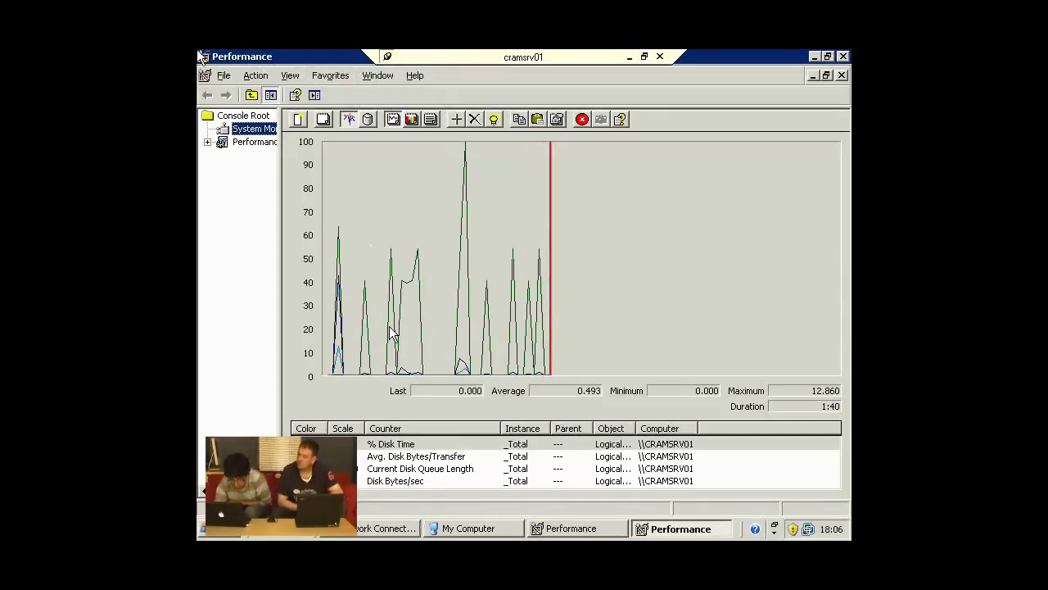
pyautogui.click(396, 445)
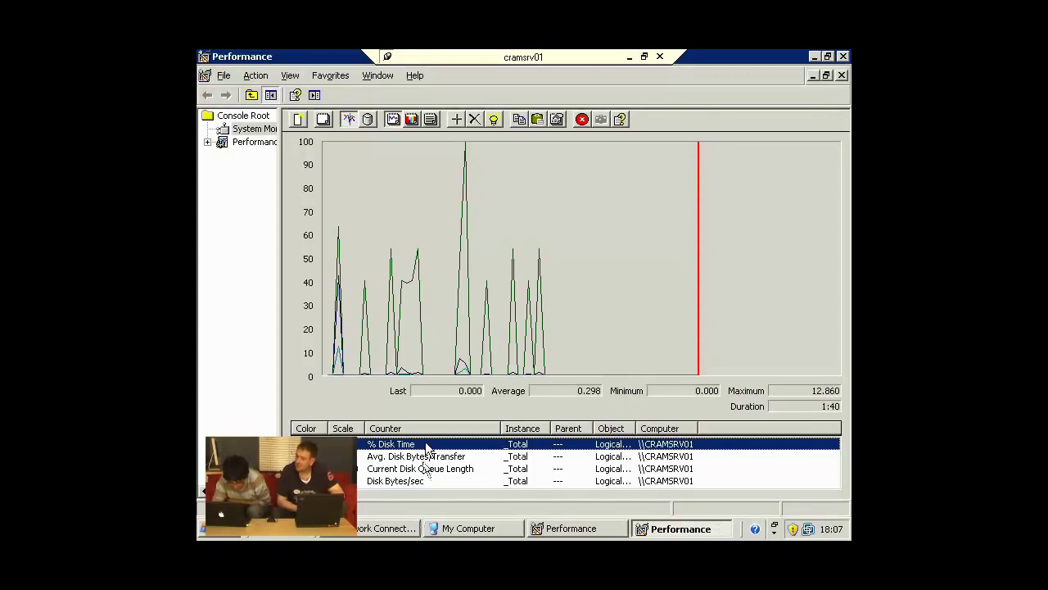
pyautogui.click(489, 459)
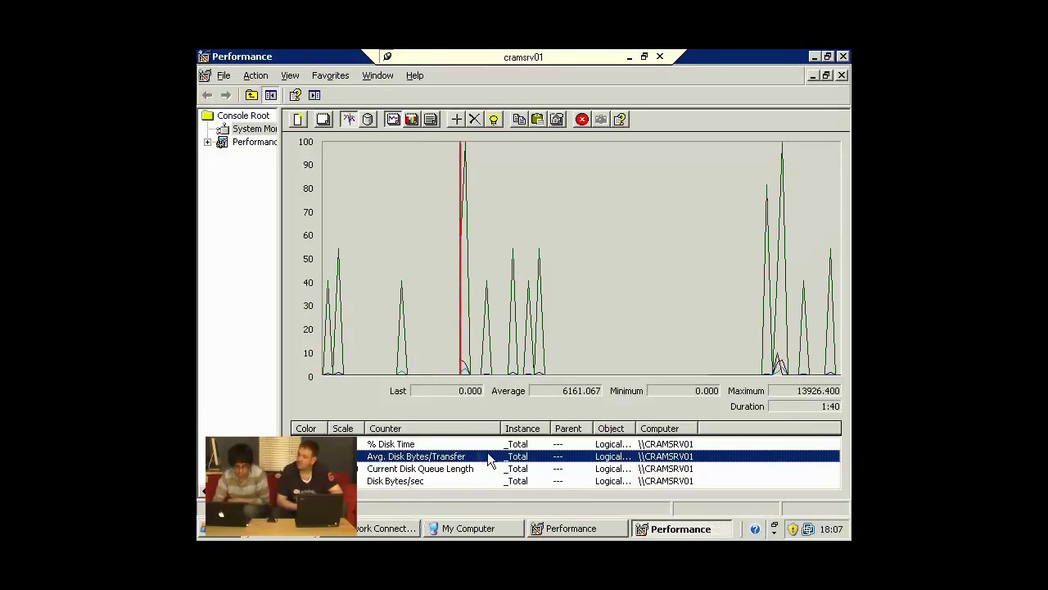
pyautogui.click(200, 57)
pyautogui.click(220, 156)
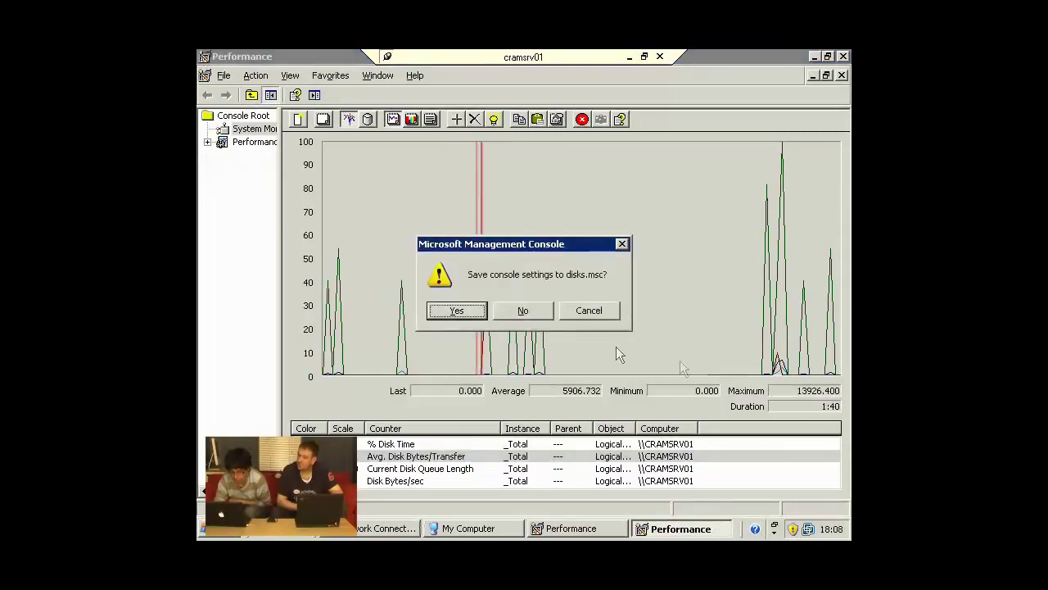
pyautogui.click(534, 311)
# Open network.msc from the desktop and maximize it to view the network traffic counters
pyautogui.doubleClick(294, 332)
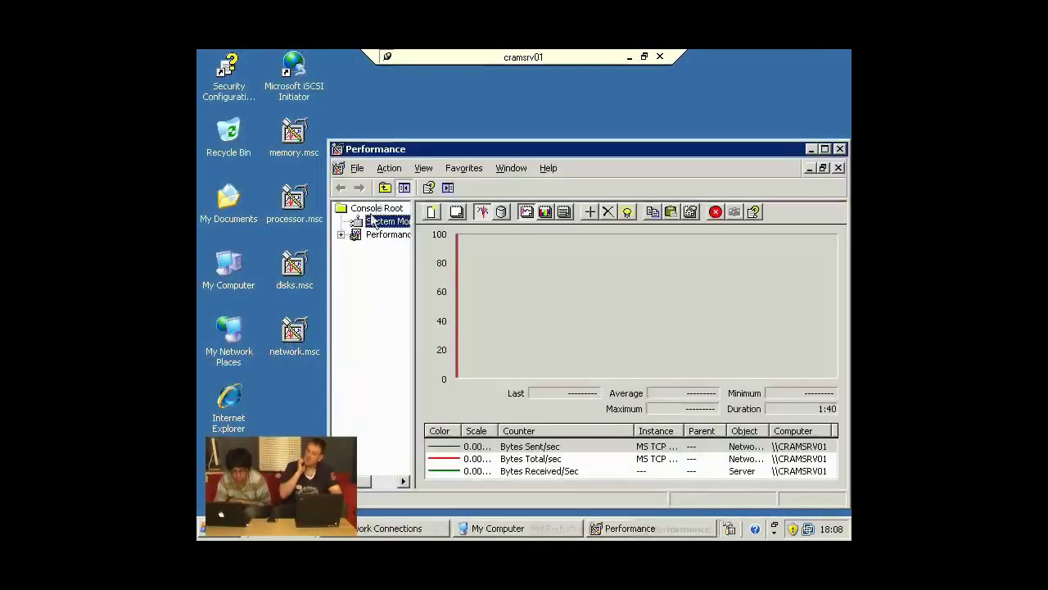
pyautogui.doubleClick(413, 148)
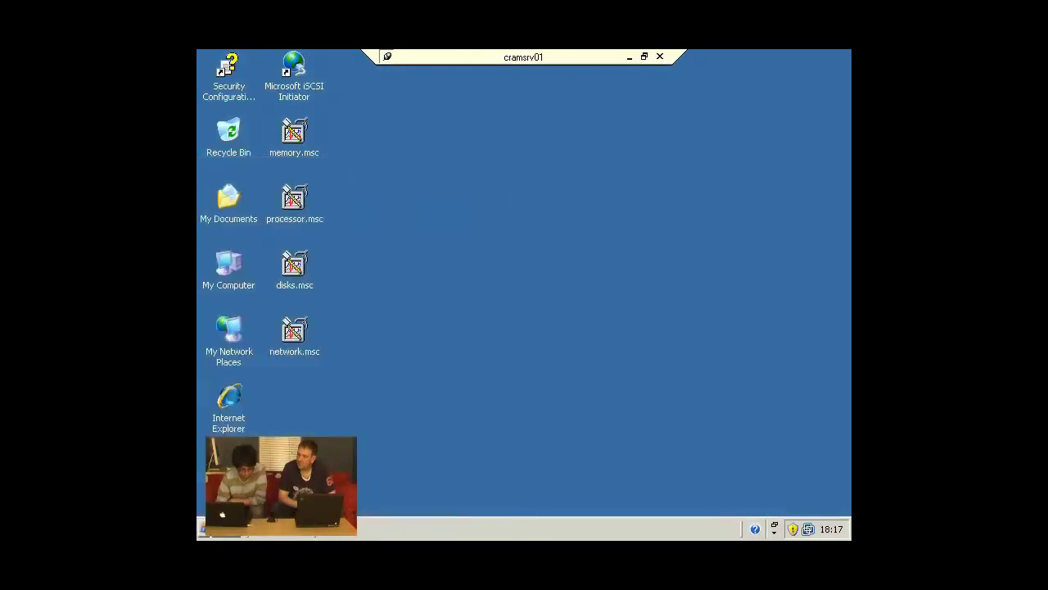
# Launch Internet Information Services (IIS) Manager and display the contents of the Default Web Site on CRAMSRV01
pyautogui.press('super')
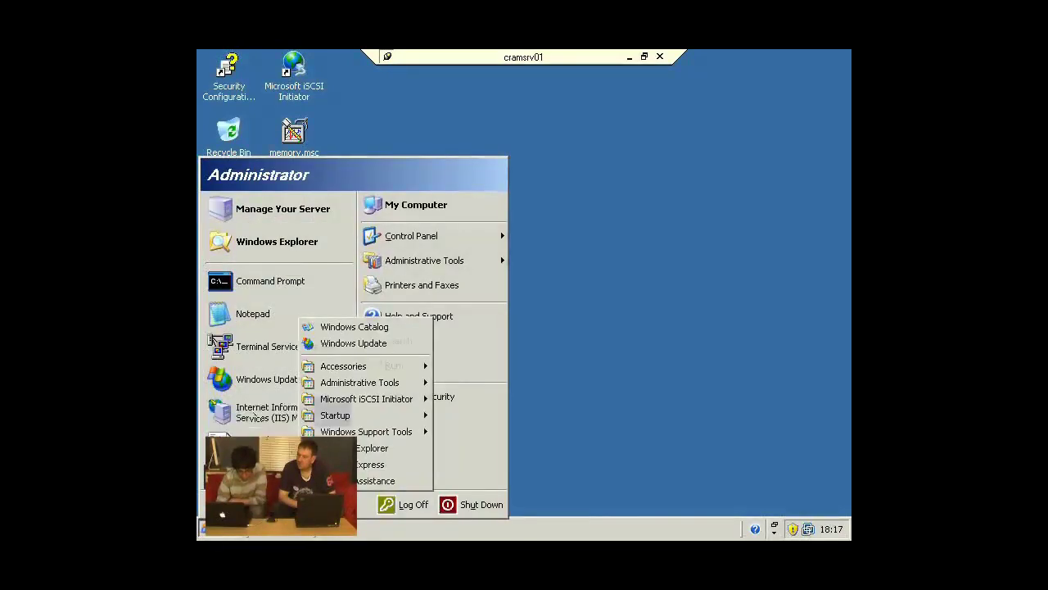
pyautogui.click(254, 413)
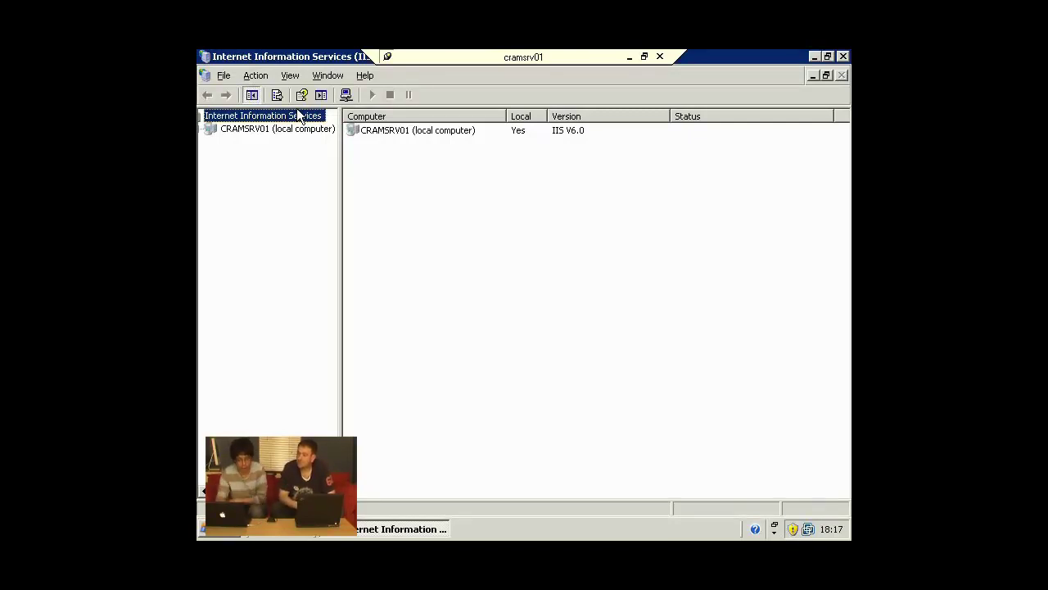
pyautogui.doubleClick(243, 131)
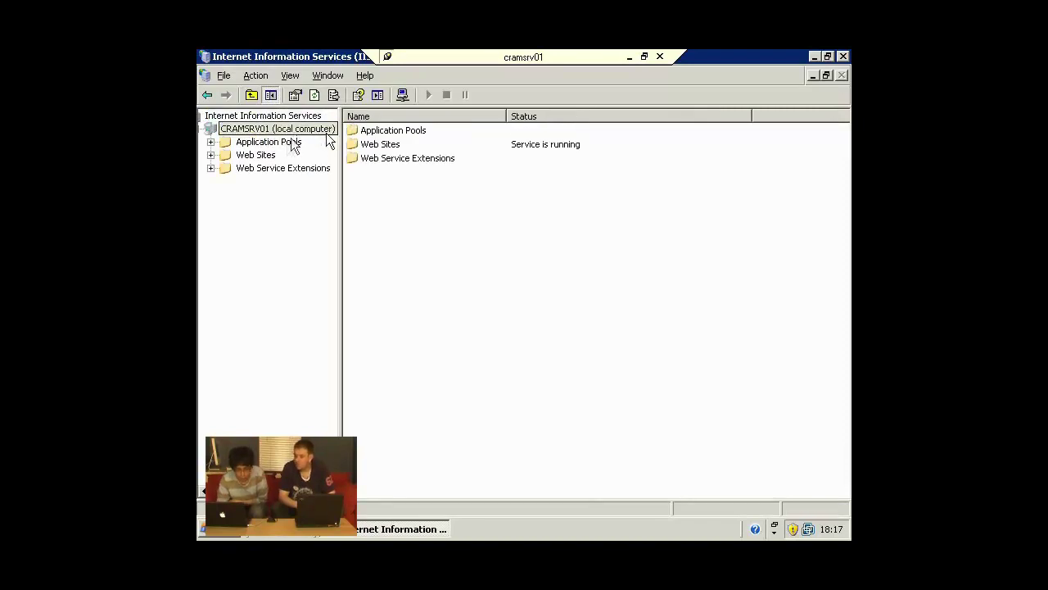
pyautogui.doubleClick(258, 156)
pyautogui.click(268, 169)
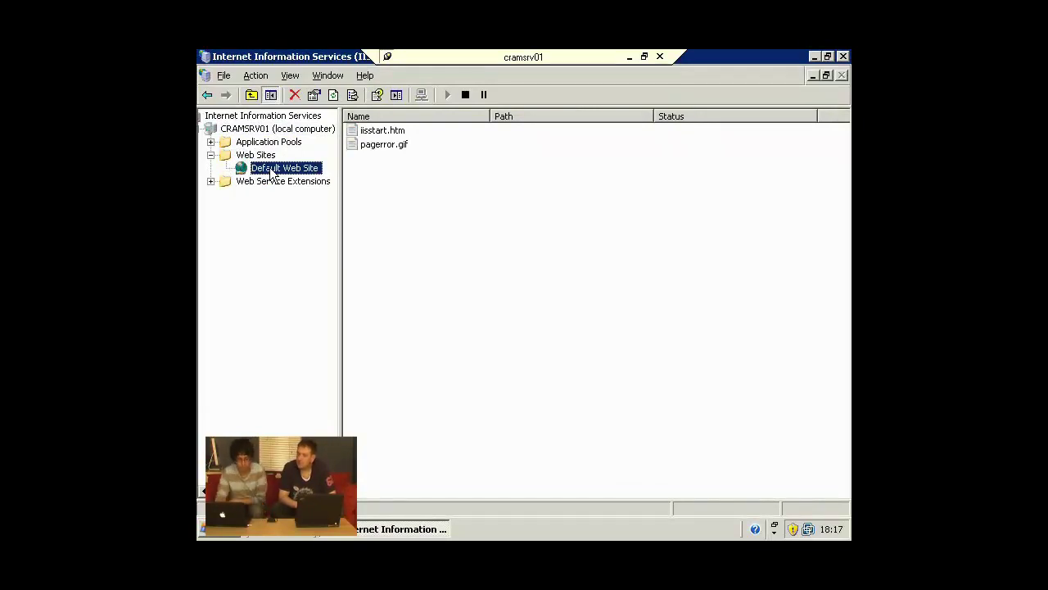
# Open the Default Web Site's properties and view the IP addresses that can be assigned to it
pyautogui.rightClick(272, 173)
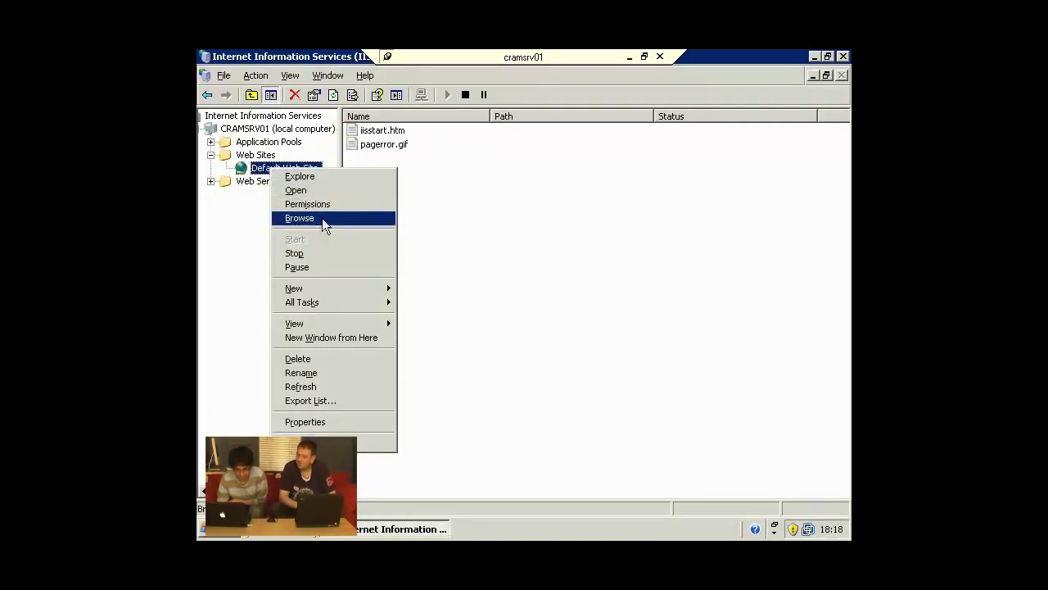
pyautogui.click(307, 418)
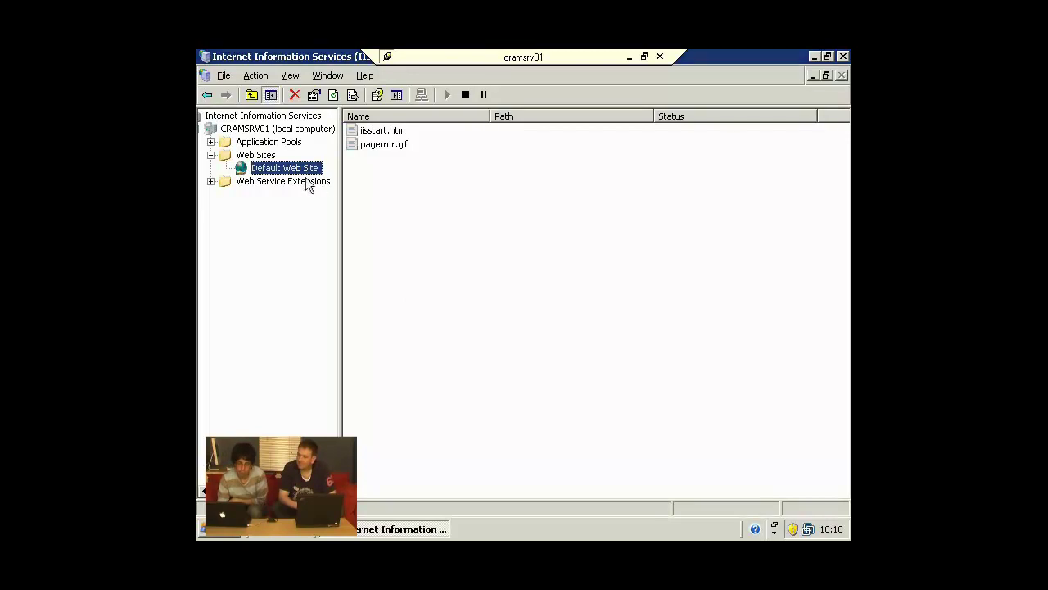
pyautogui.hotkey('alt', 'Return')
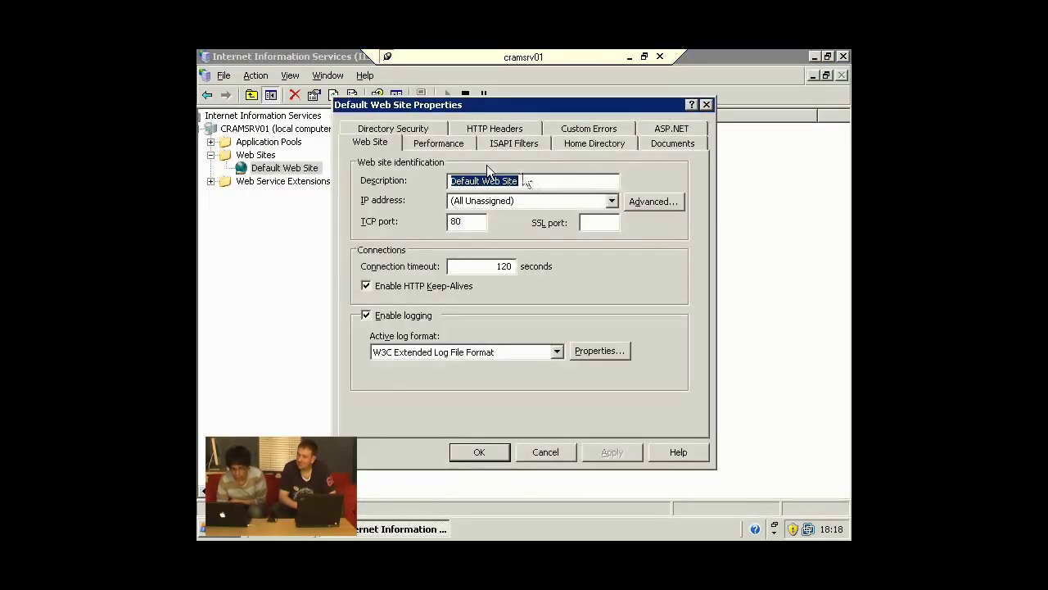
pyautogui.click(612, 201)
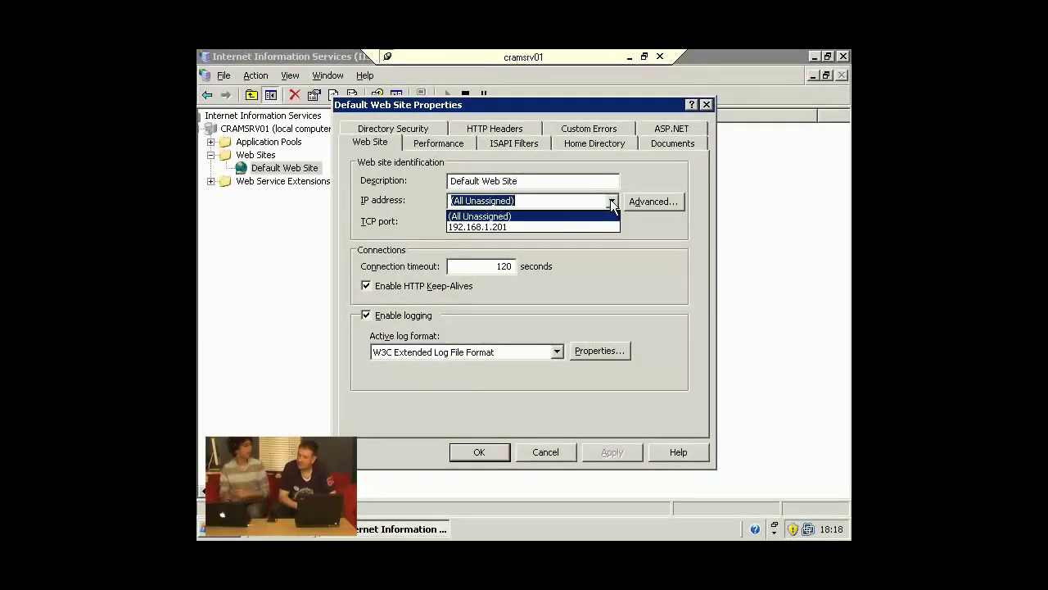